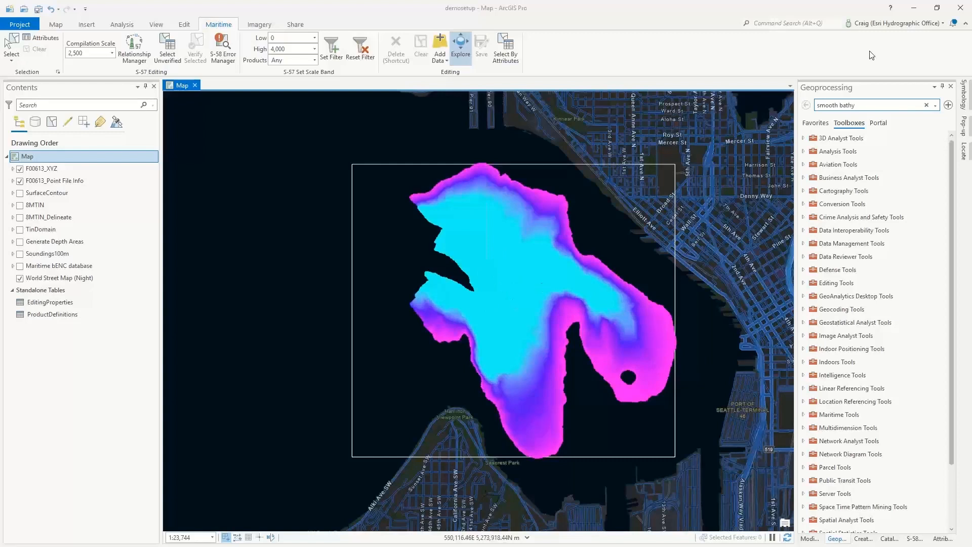
- Clear the tool search and browse the 3D Analyst toolbox, examining its Statistics, Terrain Dataset and TIN Dataset toolsets
{"action": "left_click", "coordinate": [926, 105]}
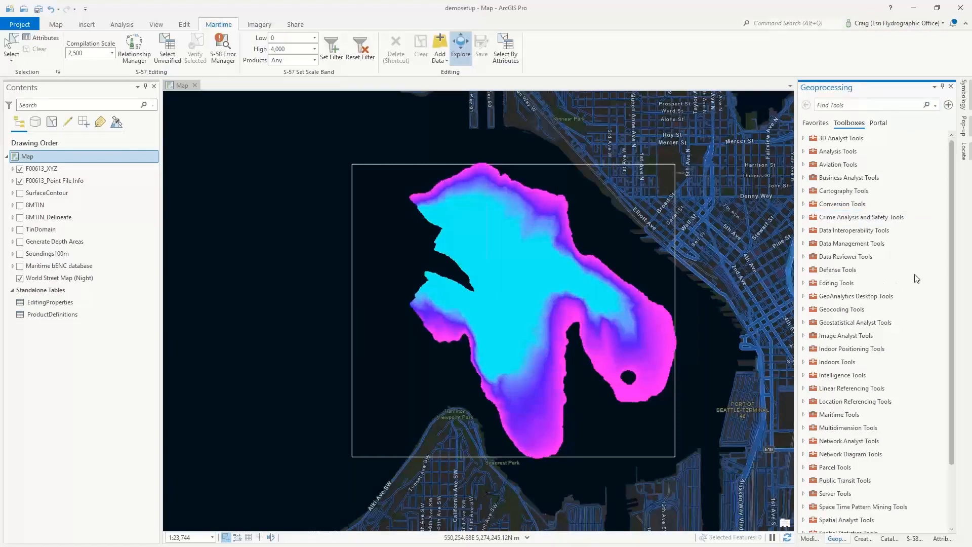
{"action": "left_click", "coordinate": [804, 138]}
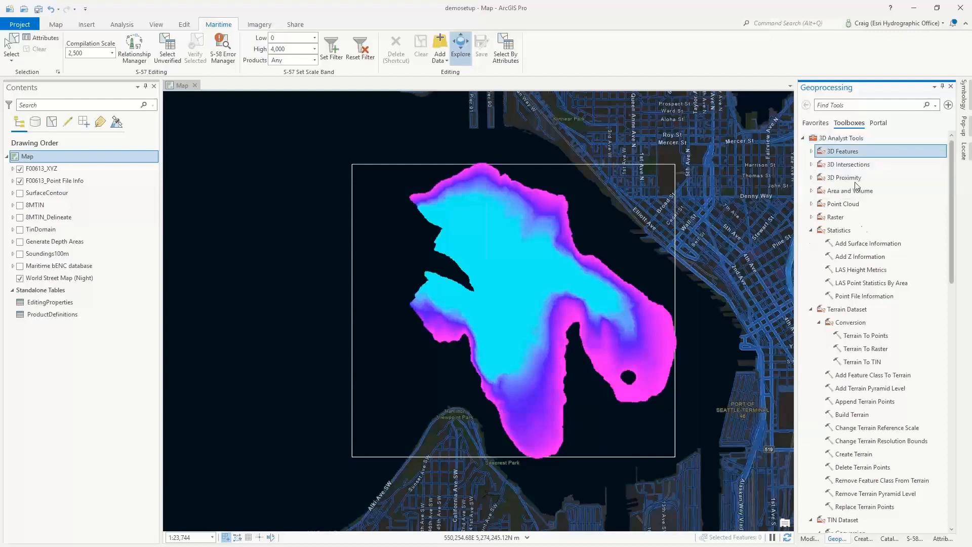
{"action": "left_click", "coordinate": [811, 231]}
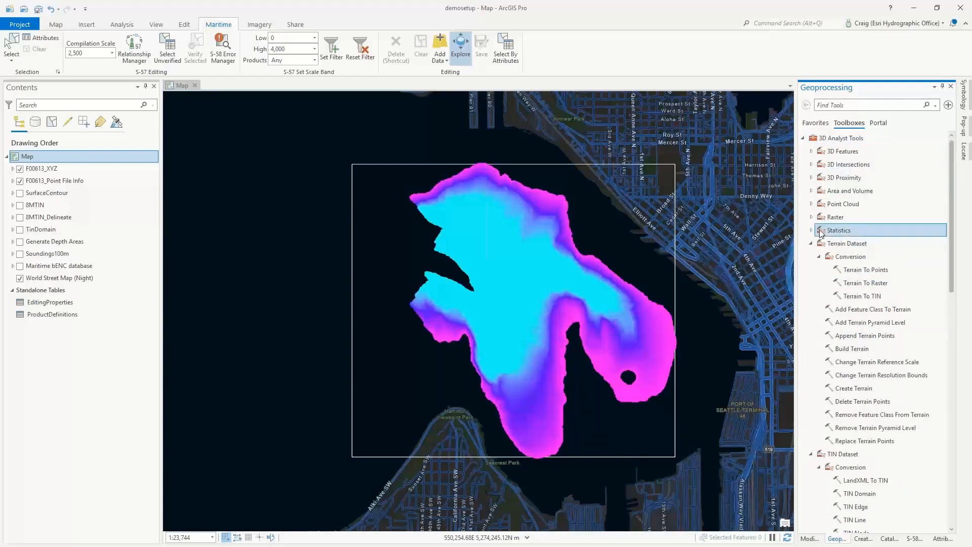
{"action": "left_click", "coordinate": [829, 260]}
{"action": "left_click", "coordinate": [863, 296]}
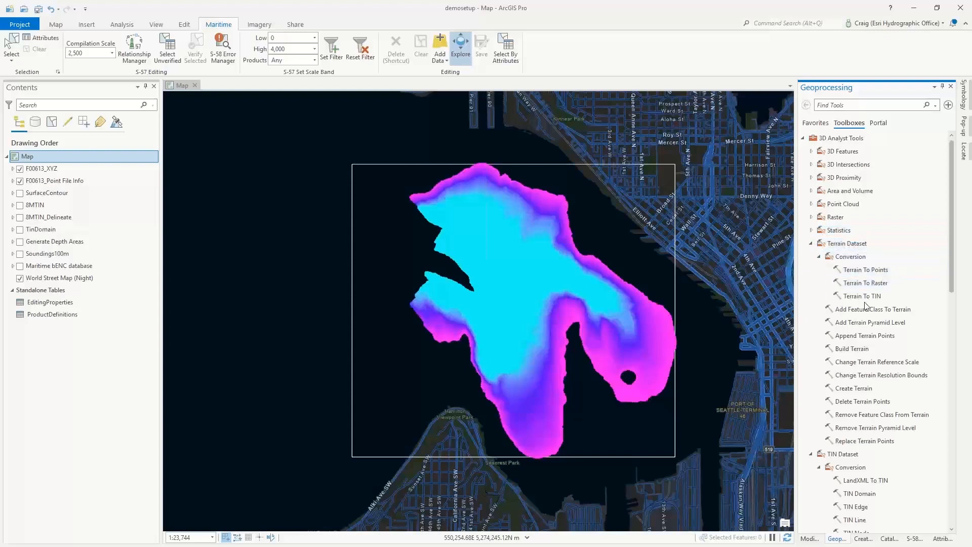
{"action": "scroll", "coordinate": [850, 406], "scroll_direction": "down", "scroll_amount": 2}
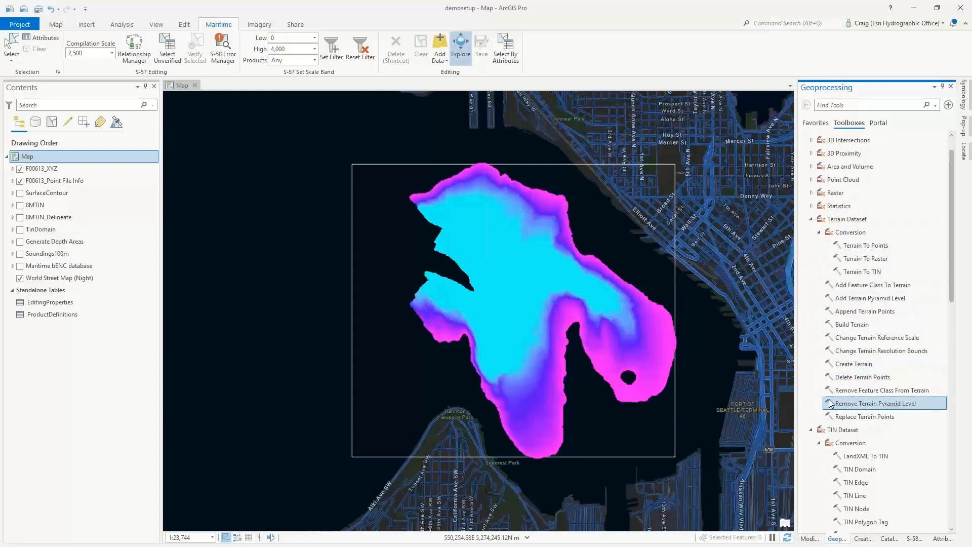
{"action": "scroll", "coordinate": [806, 439], "scroll_direction": "down", "scroll_amount": 3}
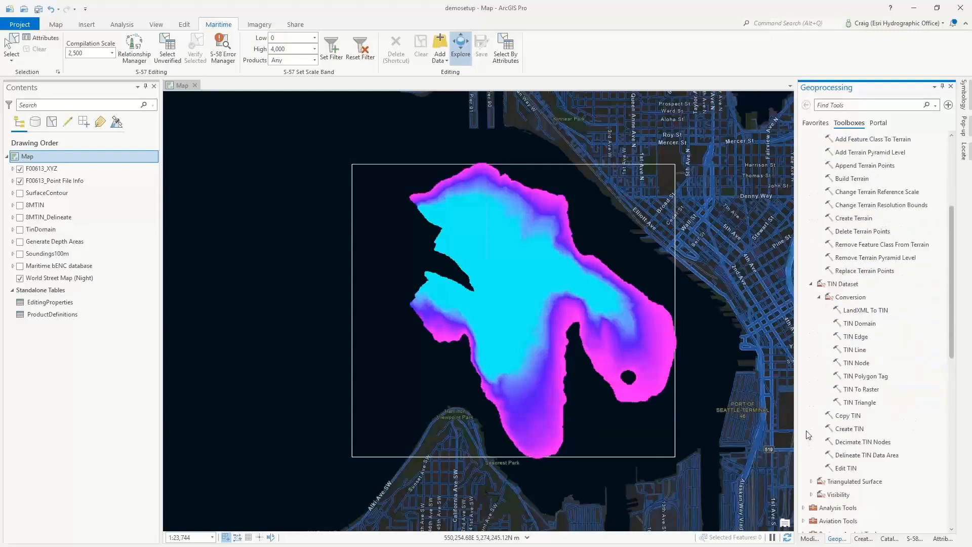
{"action": "left_click", "coordinate": [818, 321]}
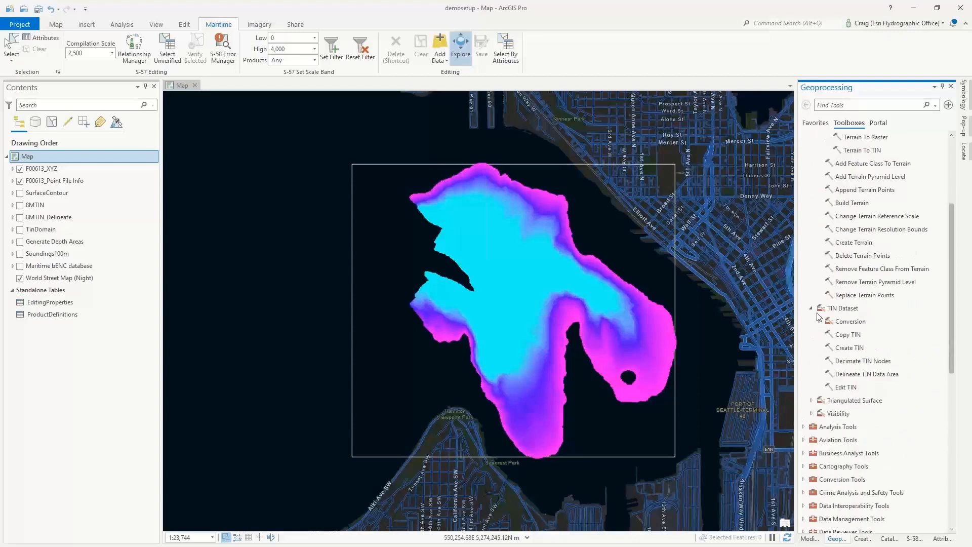
{"action": "left_click", "coordinate": [812, 308]}
{"action": "scroll", "coordinate": [845, 192], "scroll_direction": "up", "scroll_amount": 6}
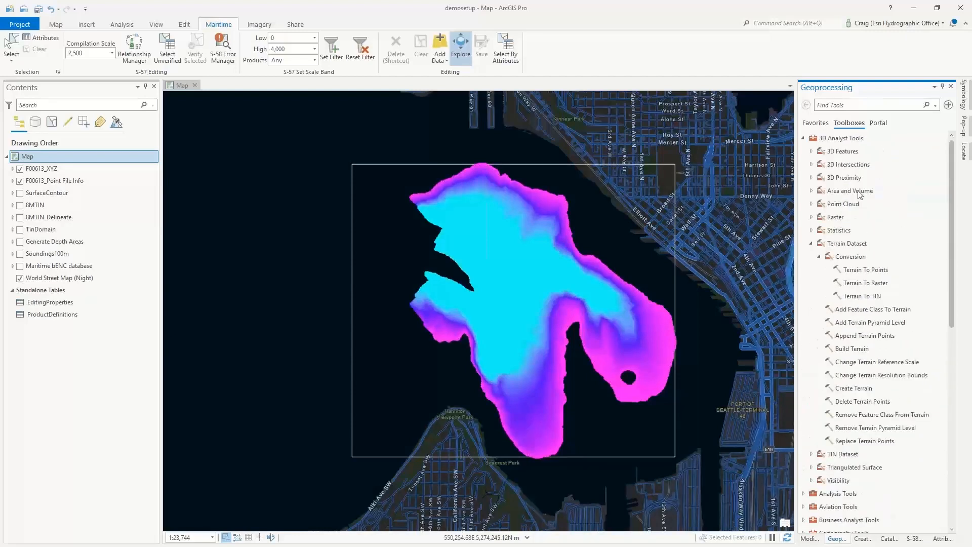
- Review the favorite and recently used geoprocessing tools, and return to the full list of toolboxes
{"action": "left_click", "coordinate": [865, 108]}
{"action": "left_click", "coordinate": [816, 123]}
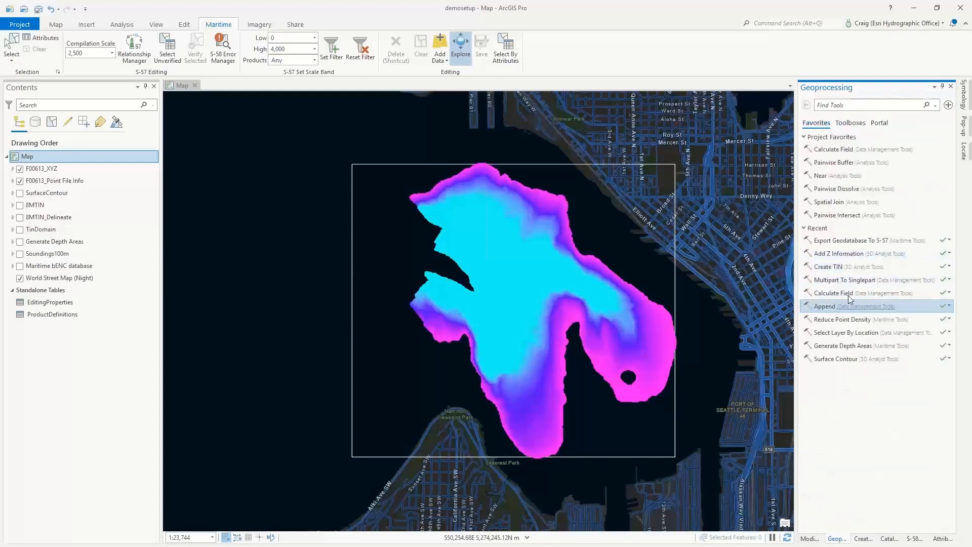
{"action": "left_click", "coordinate": [854, 106]}
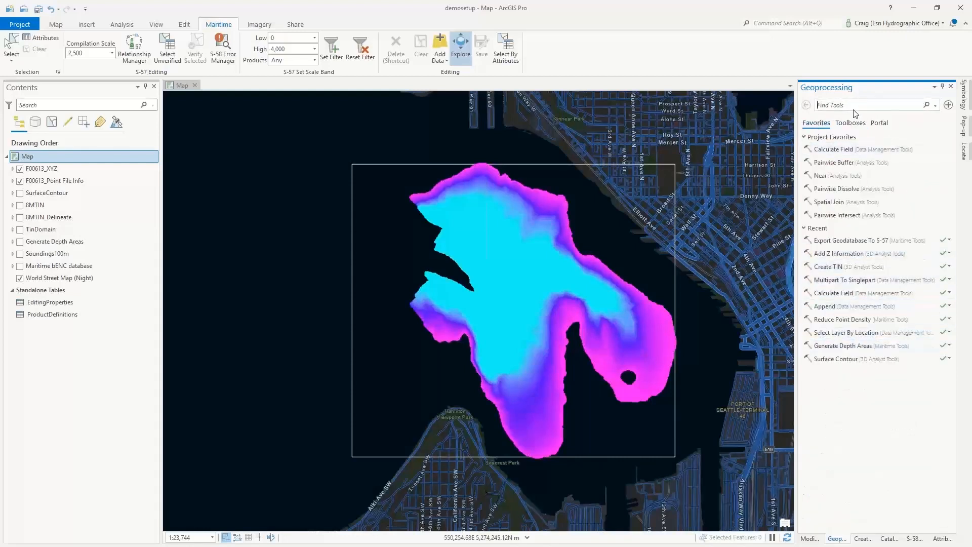
{"action": "left_click", "coordinate": [859, 124]}
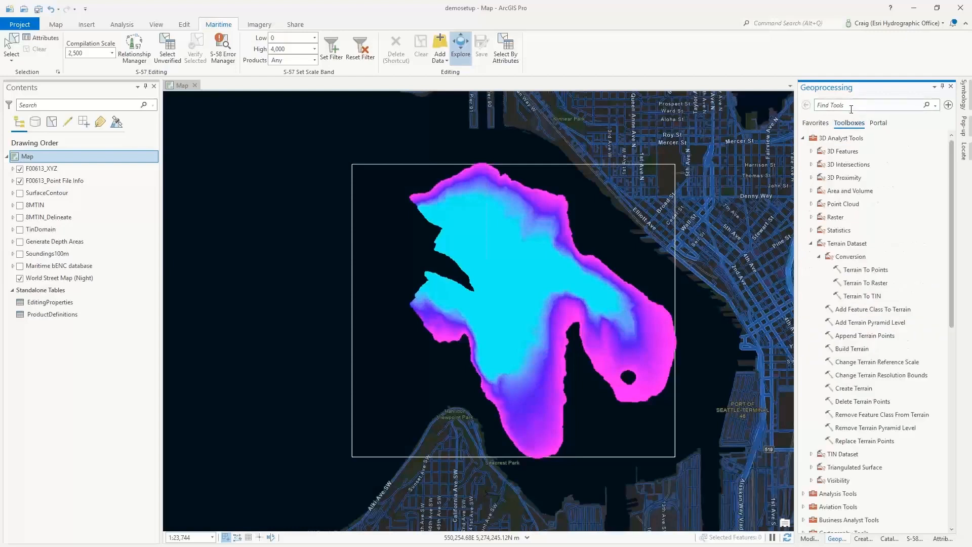
- Search the geoprocessing tools for "point file informatio" and open the Point File Information tool
{"action": "left_click", "coordinate": [851, 107]}
{"action": "type", "text": "point file informatio"}
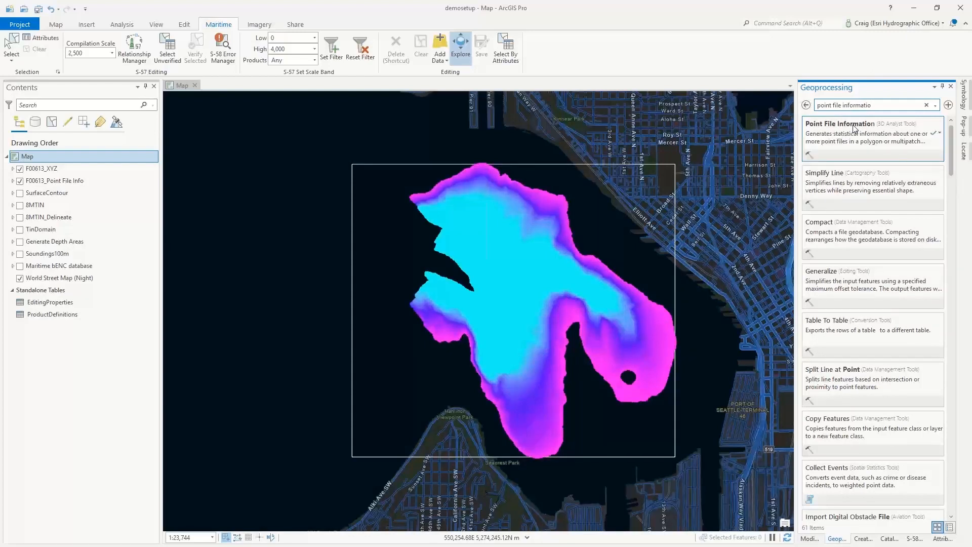
{"action": "left_click", "coordinate": [854, 128]}
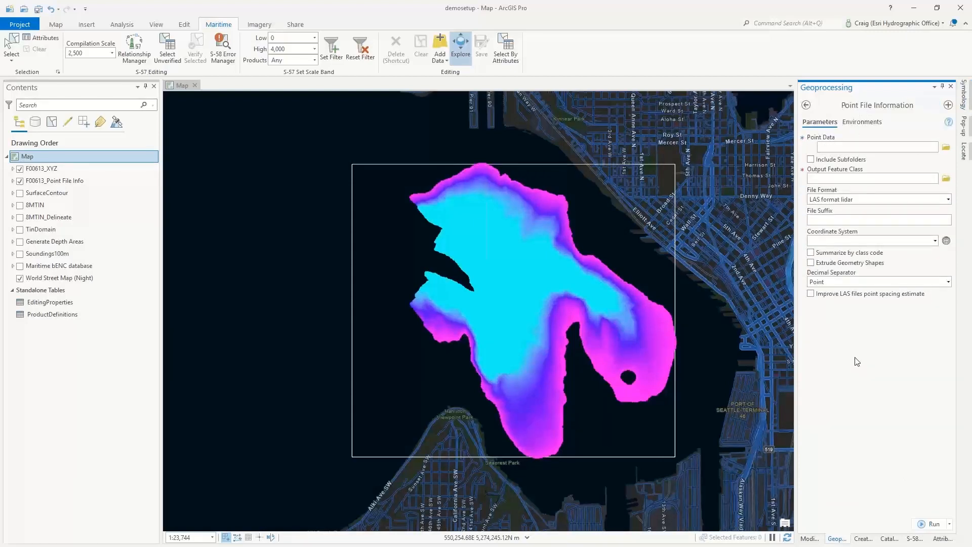
- Set the point file format to ASCII file with XYZ and review the other available formats
{"action": "left_click", "coordinate": [820, 147]}
{"action": "left_click", "coordinate": [947, 199]}
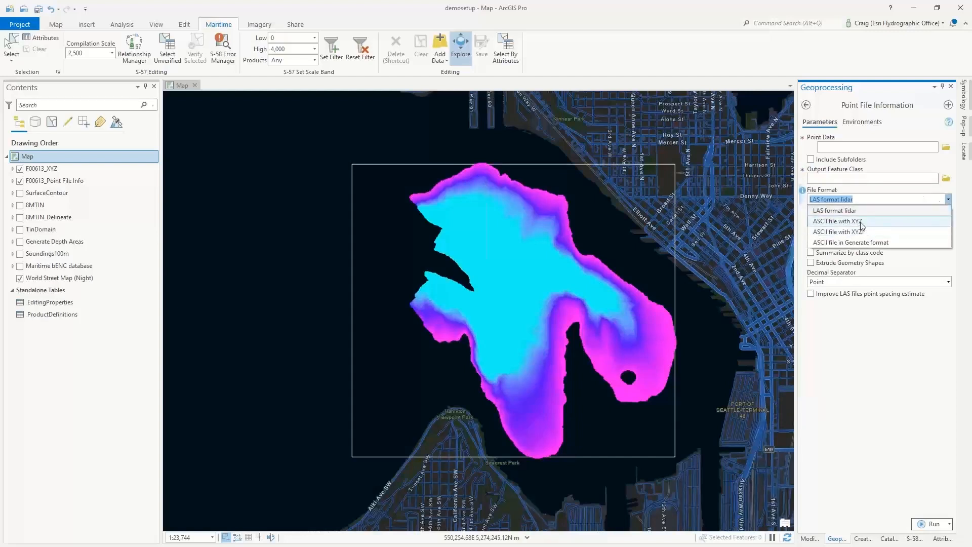
{"action": "left_click", "coordinate": [866, 223]}
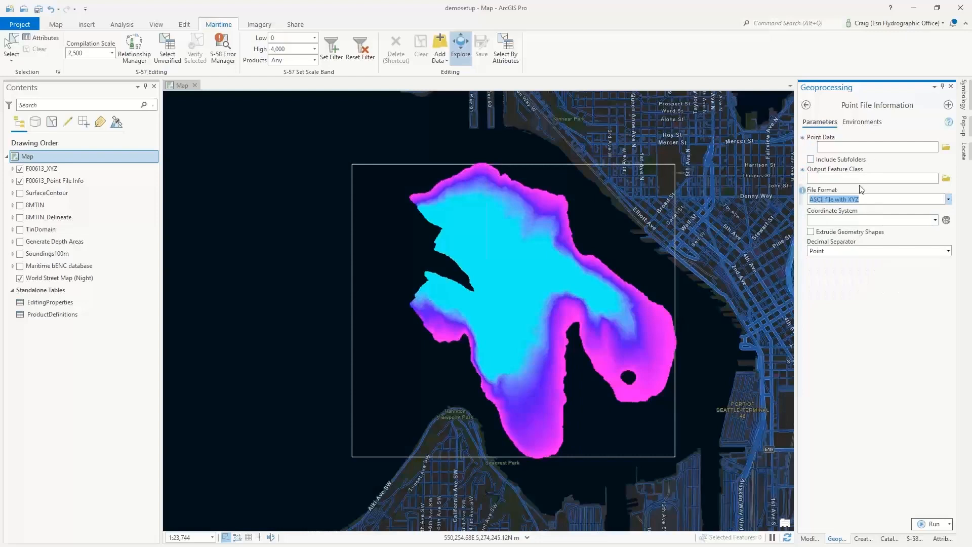
{"action": "left_click", "coordinate": [948, 200]}
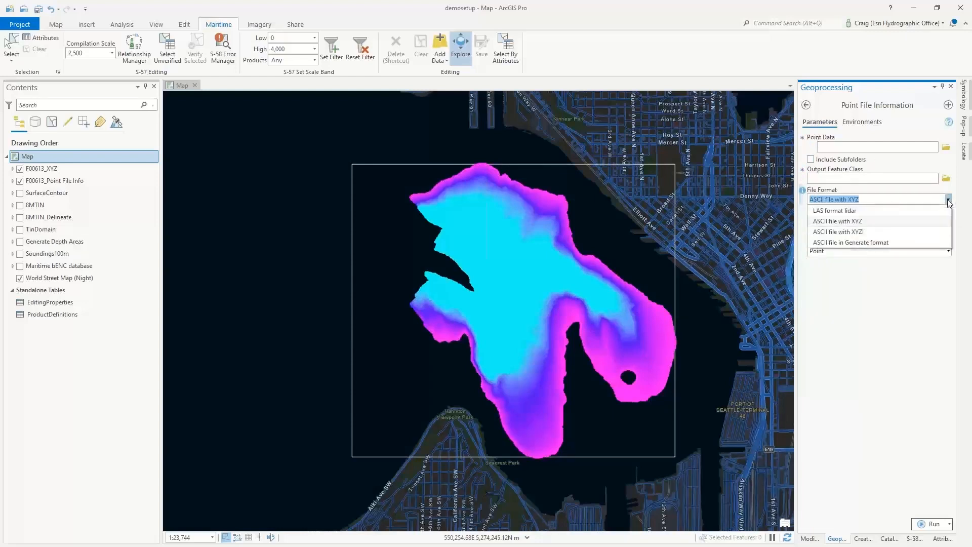
{"action": "left_click", "coordinate": [948, 201]}
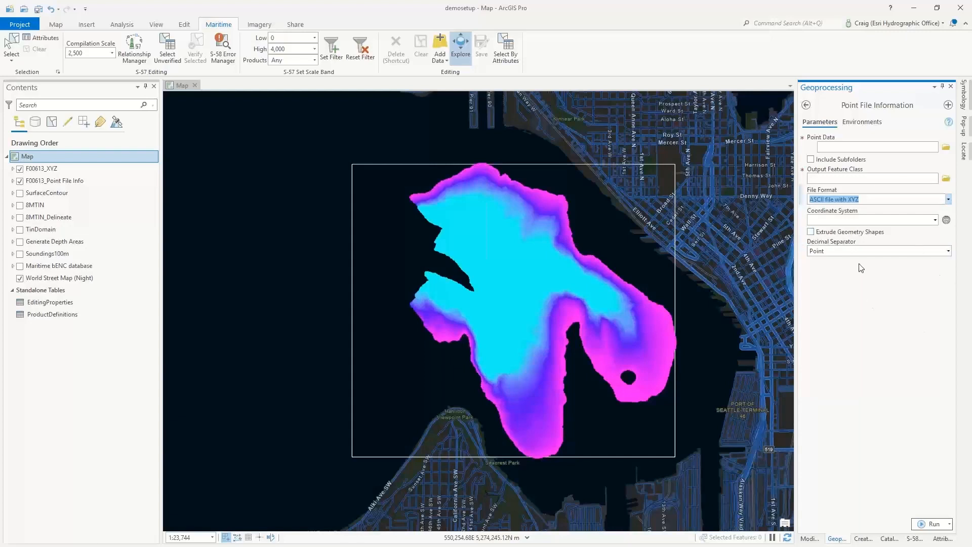
- Set the coordinate system to NAD_1983_UTM_Zone_10N and keep Point as the decimal separator
{"action": "left_click", "coordinate": [934, 219]}
{"action": "left_click", "coordinate": [893, 233]}
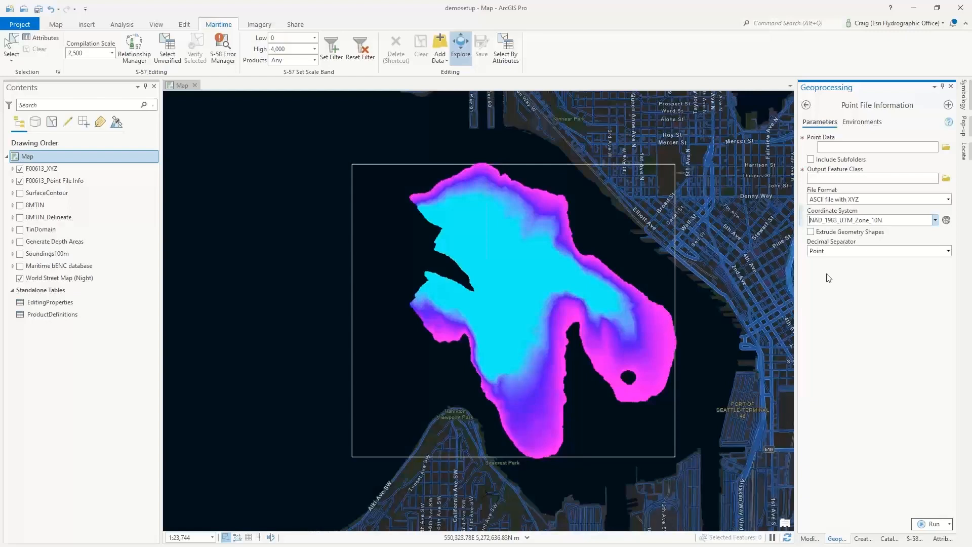
{"action": "left_click", "coordinate": [948, 252]}
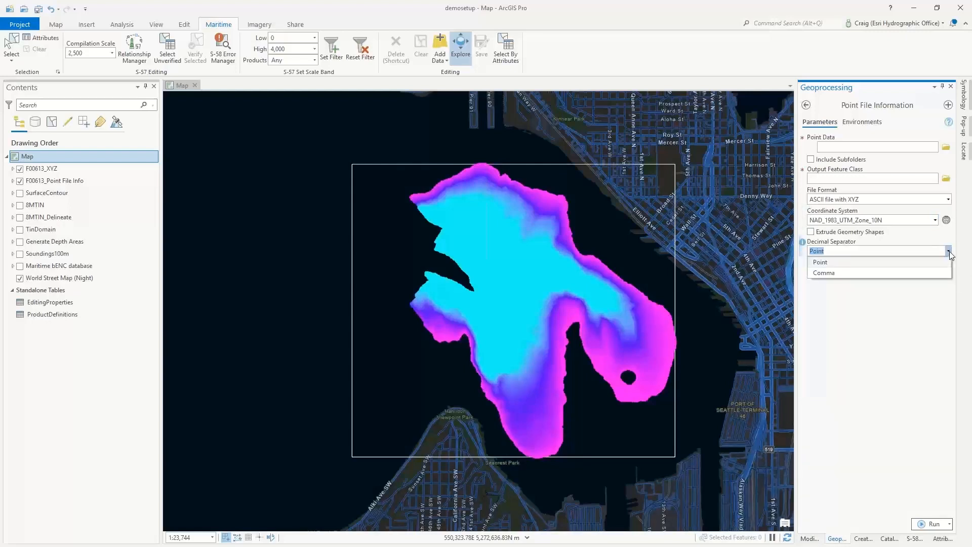
{"action": "left_click", "coordinate": [845, 262]}
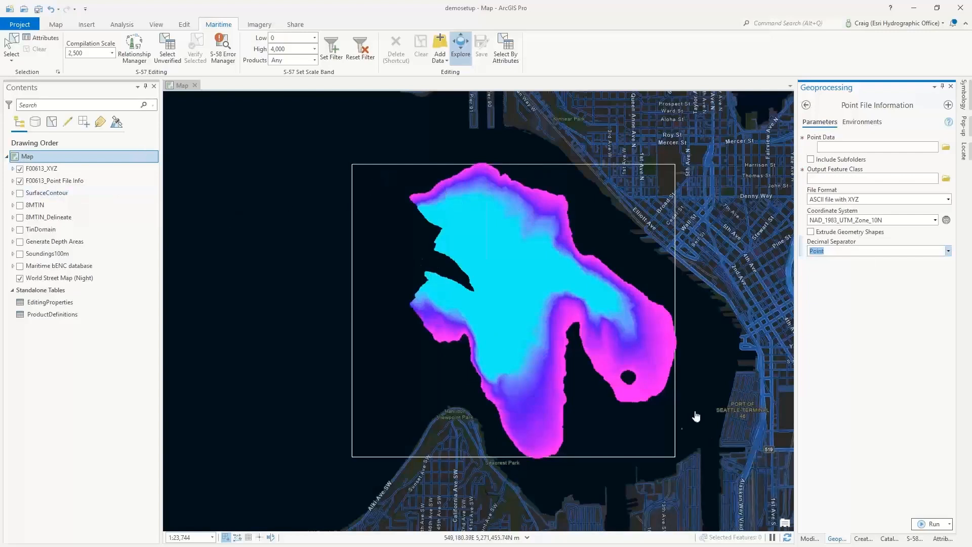
- Examine the point count, spacing and Z range in the F00613_Point File Info layer's attribute table, and close the table
{"action": "right_click", "coordinate": [55, 183]}
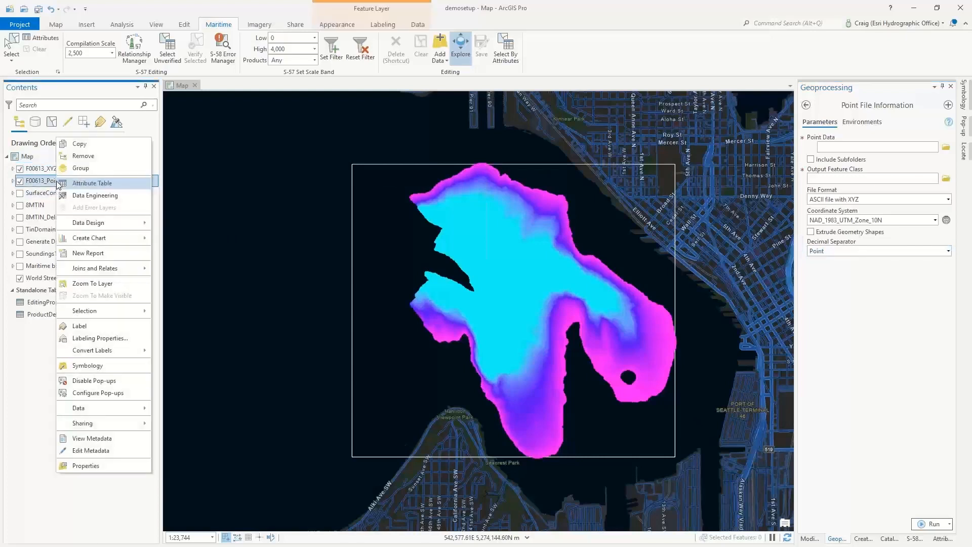
{"action": "left_click", "coordinate": [109, 187]}
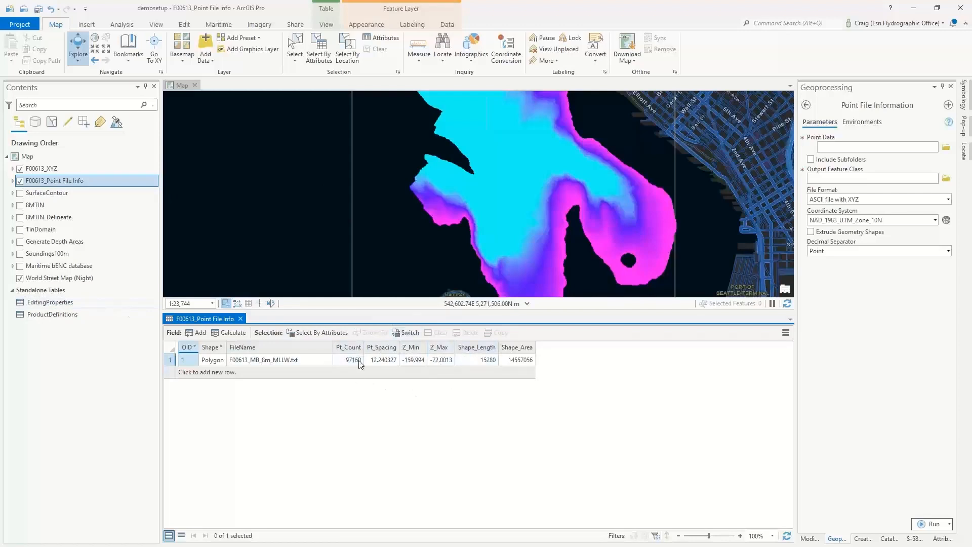
{"action": "left_click", "coordinate": [241, 318]}
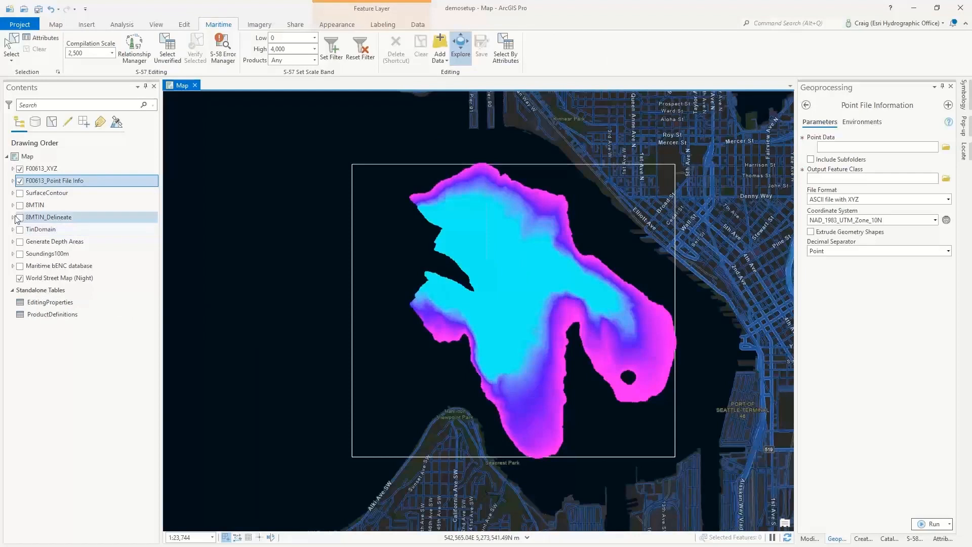
- Leave Point File Information, search the tools for "asc" and open the ASCII 3D To Feature Class tool
{"action": "left_click", "coordinate": [806, 106]}
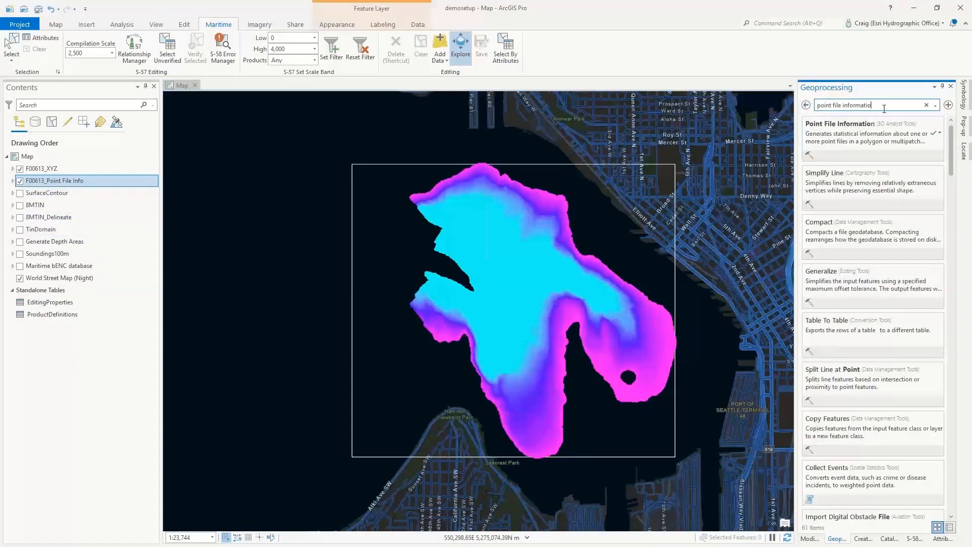
{"action": "key", "text": "ctrl+a"}
{"action": "type", "text": "as"}
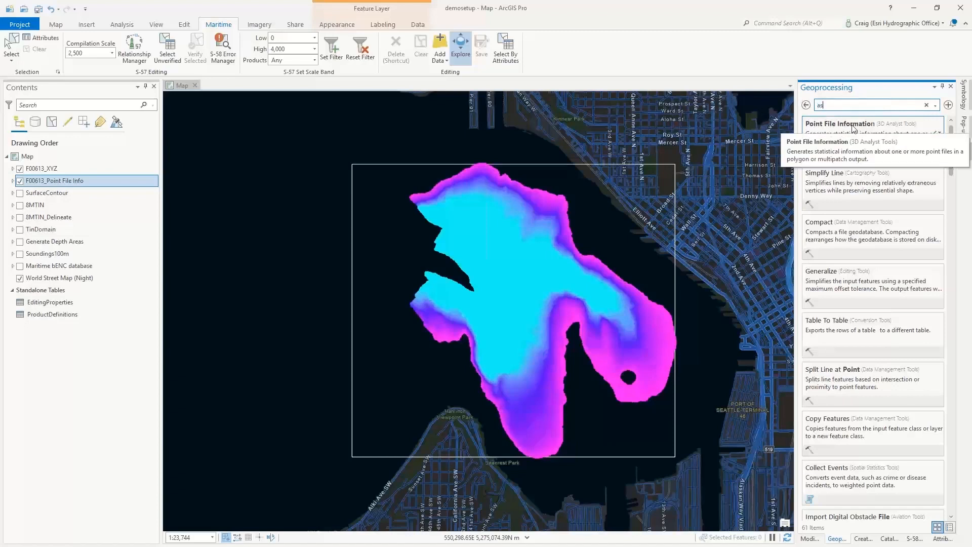
{"action": "type", "text": "c"}
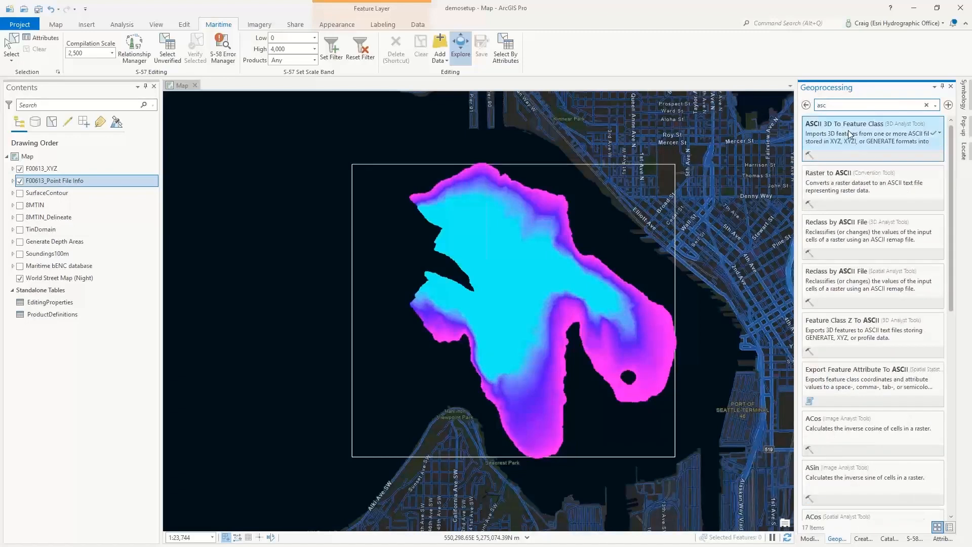
{"action": "left_click", "coordinate": [849, 132]}
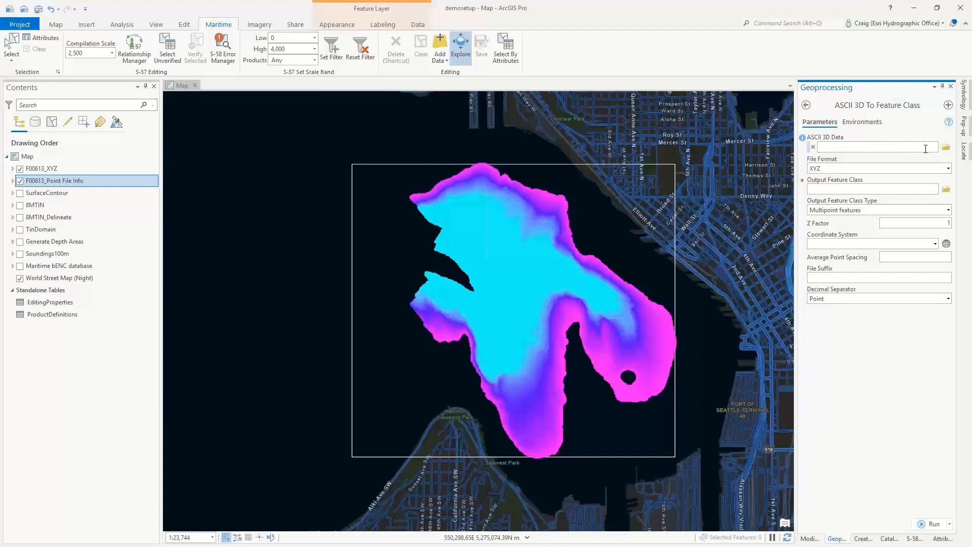
- Review the file format and output feature class type choices, keeping XYZ and Multipoint features
{"action": "left_click", "coordinate": [949, 169]}
{"action": "left_click", "coordinate": [952, 169]}
{"action": "left_click", "coordinate": [949, 210]}
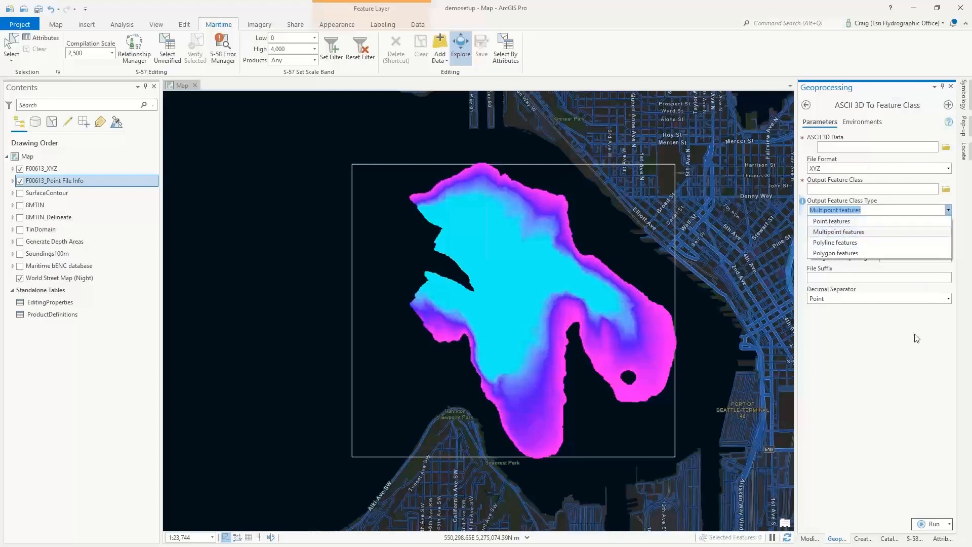
{"action": "left_click", "coordinate": [870, 210]}
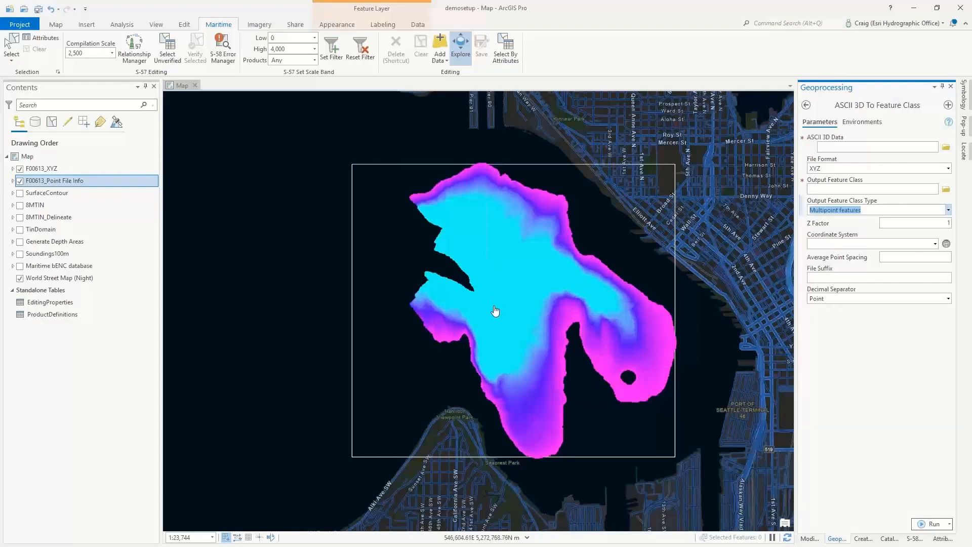
- Search the tools for "create tin", open the Create TIN tool and review the layers available as input features
{"action": "left_click", "coordinate": [806, 106]}
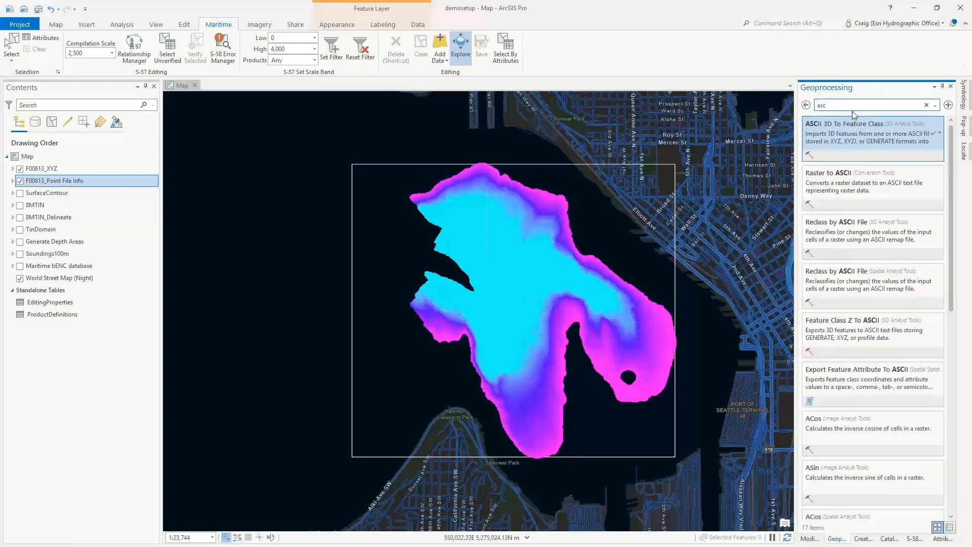
{"action": "double_click", "coordinate": [820, 105]}
{"action": "type", "text": "create tin"}
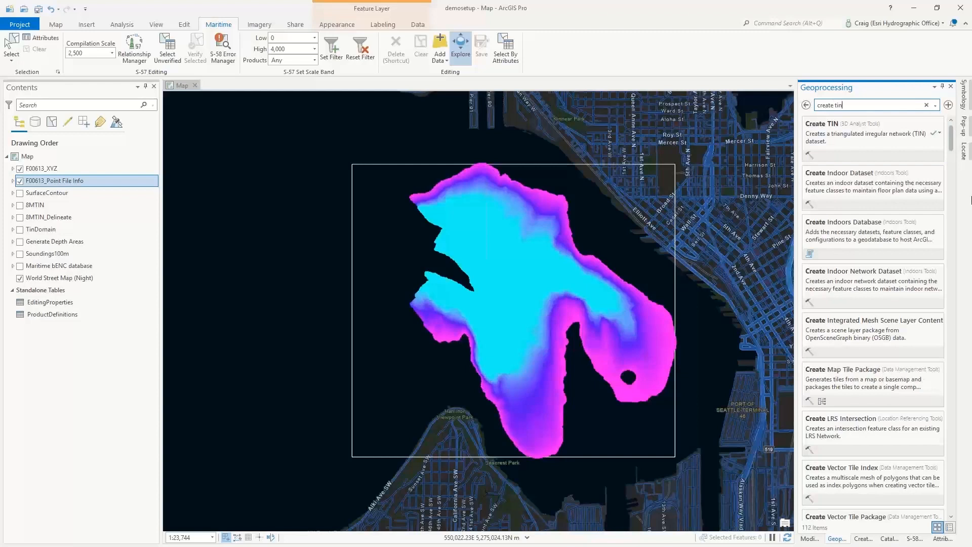
{"action": "left_click", "coordinate": [880, 135]}
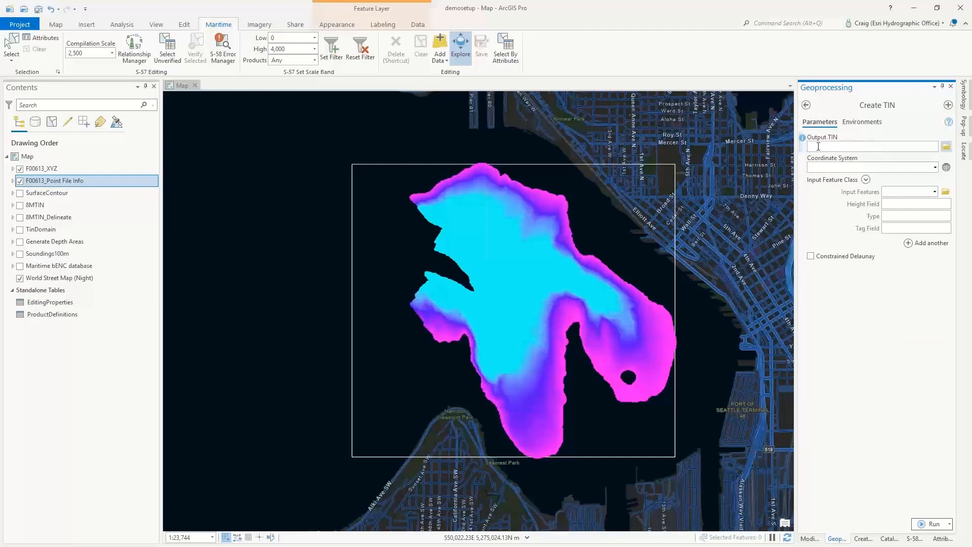
{"action": "left_click", "coordinate": [935, 192]}
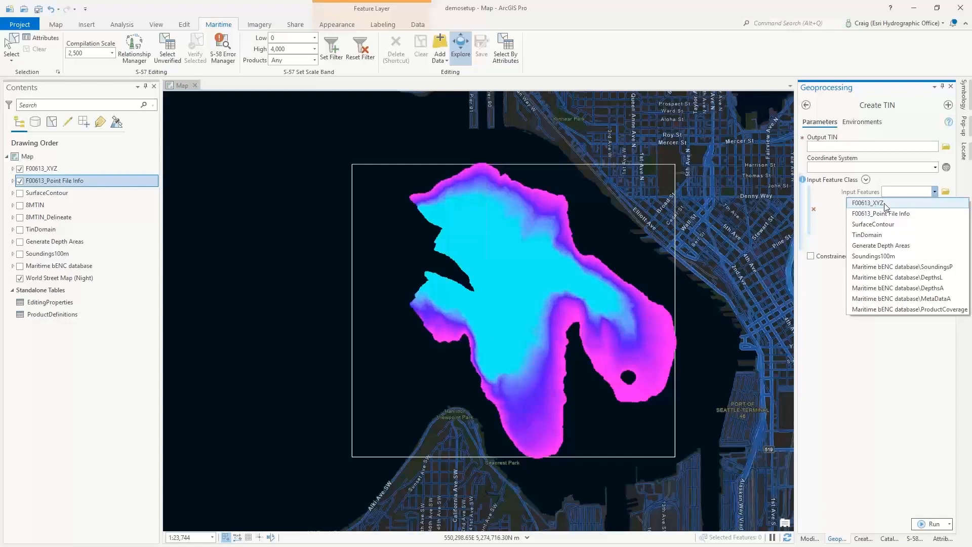
{"action": "left_click", "coordinate": [840, 313]}
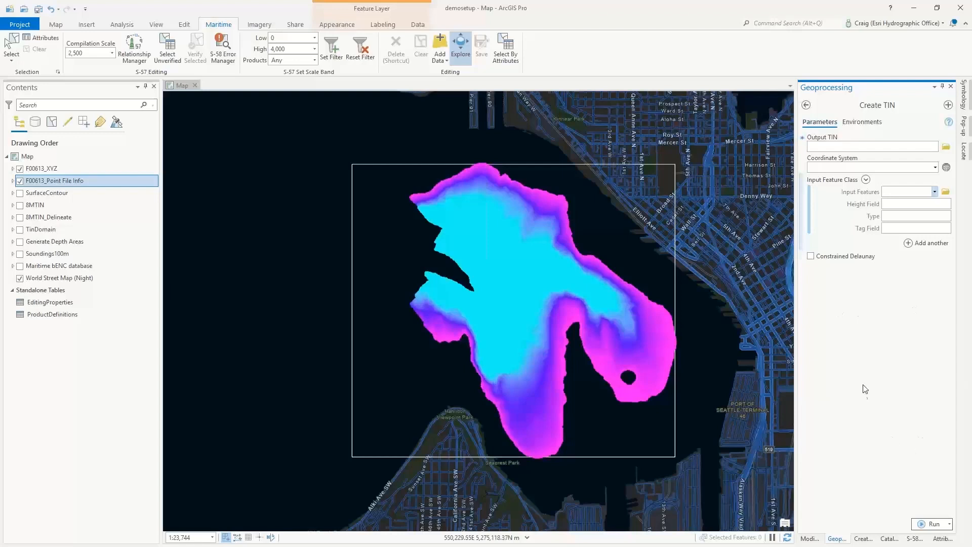
- Hide the F00613_XYZ point layer and show the 8MTIN surface layer on the map
{"action": "left_click", "coordinate": [20, 169]}
{"action": "left_click", "coordinate": [19, 205]}
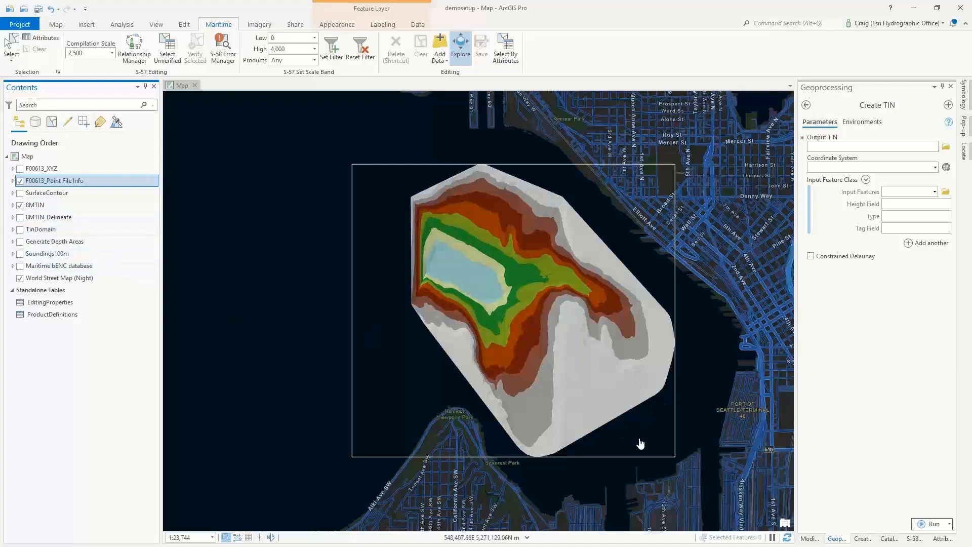
- Hide the F00613_Point File Info layer, search the tools for "delineate" and open the Delineate TIN Data Area tool
{"action": "left_click", "coordinate": [19, 181]}
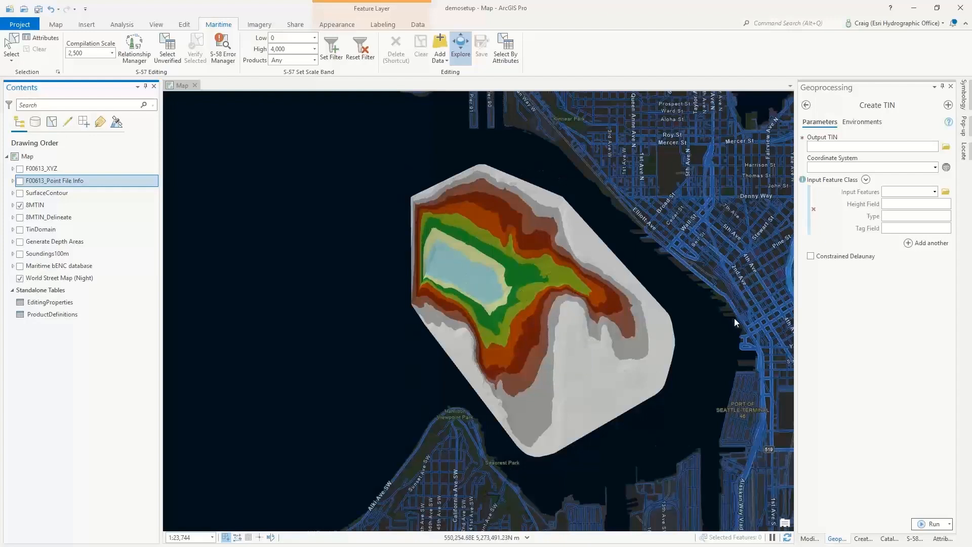
{"action": "left_click", "coordinate": [805, 105]}
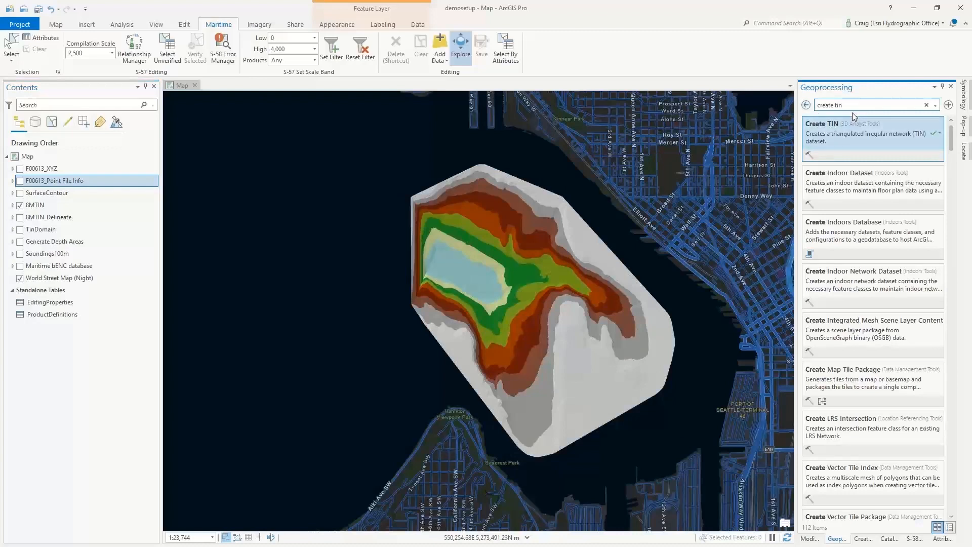
{"action": "left_click_drag", "start_coordinate": [853, 107], "coordinate": [813, 107]}
{"action": "type", "text": "deline"}
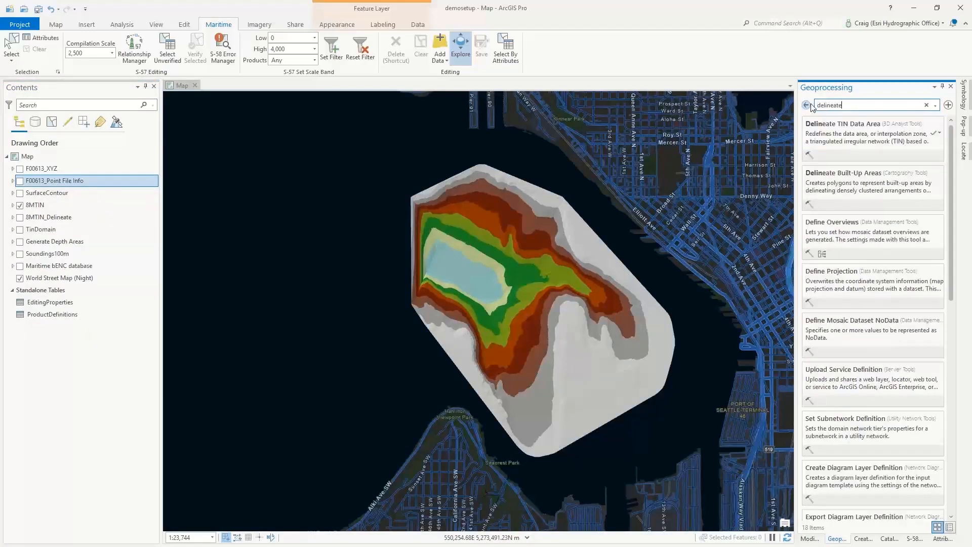
{"action": "type", "text": "ate"}
{"action": "left_click", "coordinate": [898, 137]}
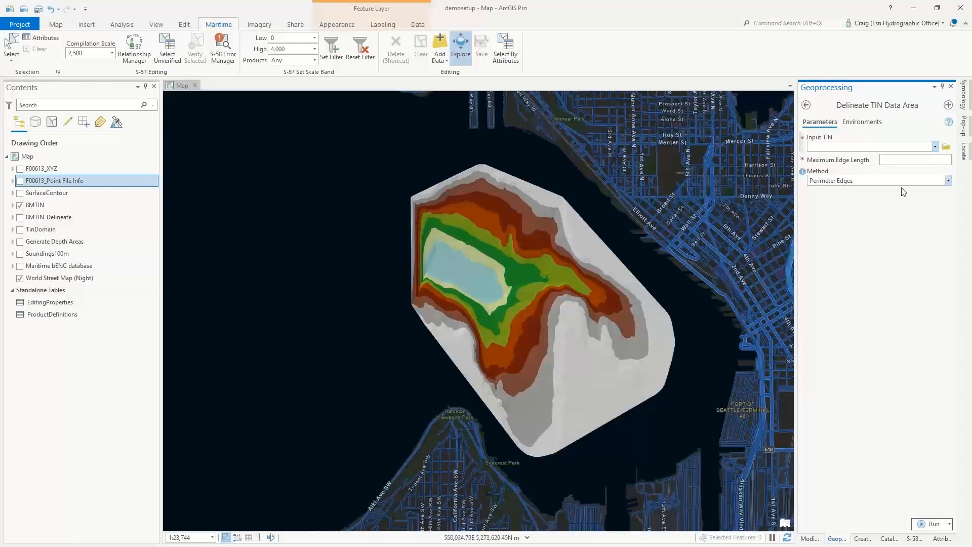
- Review the TINs available as input, and show the 8MTIN_Delineate layer on the map in place of 8MTIN
{"action": "left_click", "coordinate": [935, 147]}
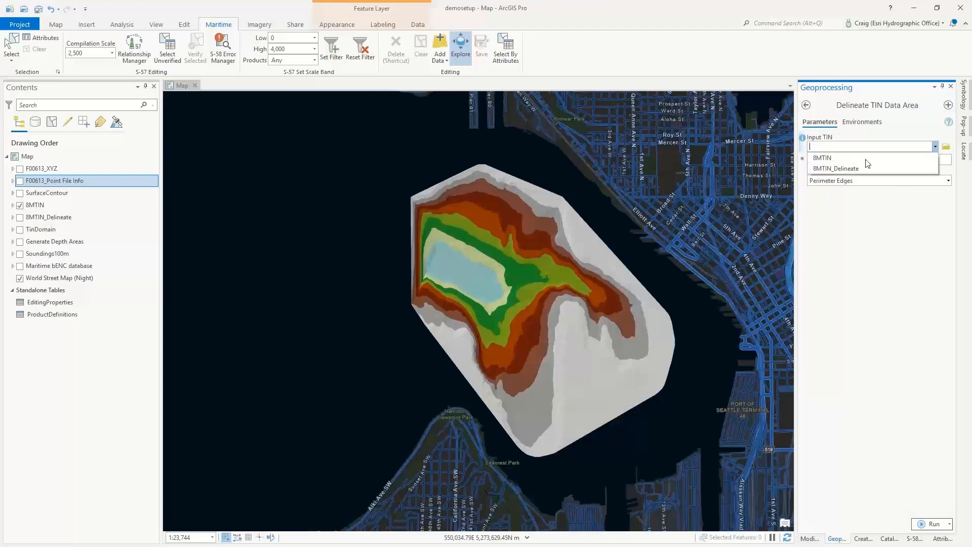
{"action": "left_click", "coordinate": [900, 255]}
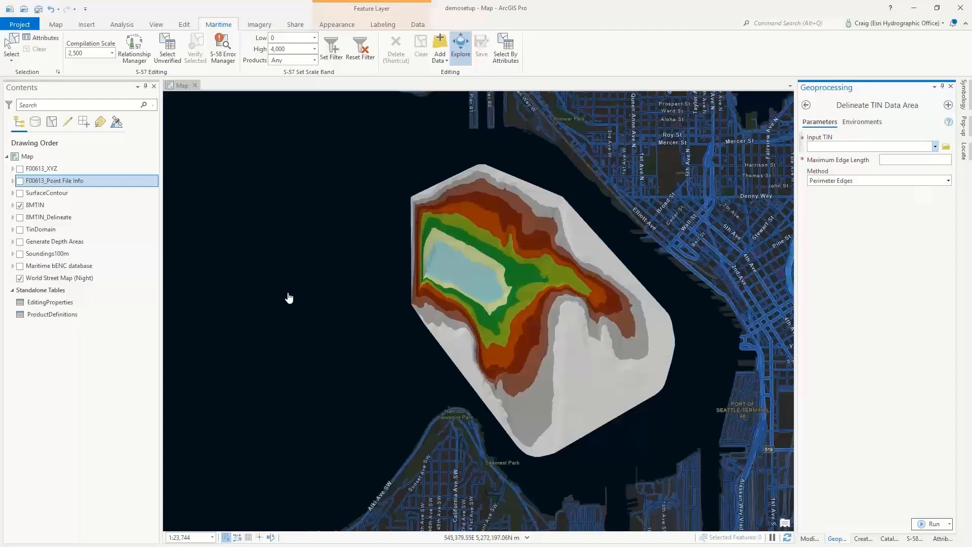
{"action": "left_click", "coordinate": [19, 205]}
{"action": "left_click", "coordinate": [21, 217]}
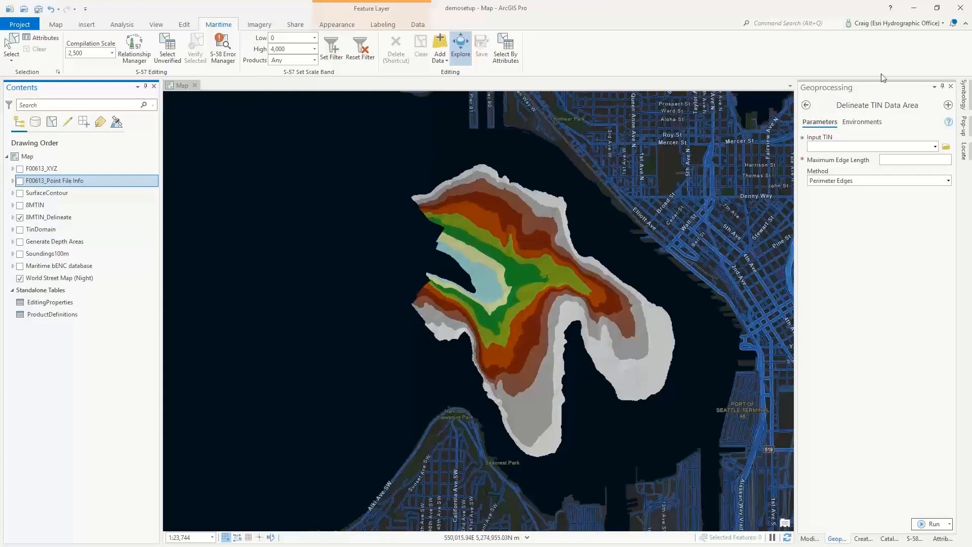
- Search the tools for "smooth bathy", open Smooth Bathymetric TIN and set 8MTIN_Delineate as its input TIN
{"action": "left_click", "coordinate": [807, 105]}
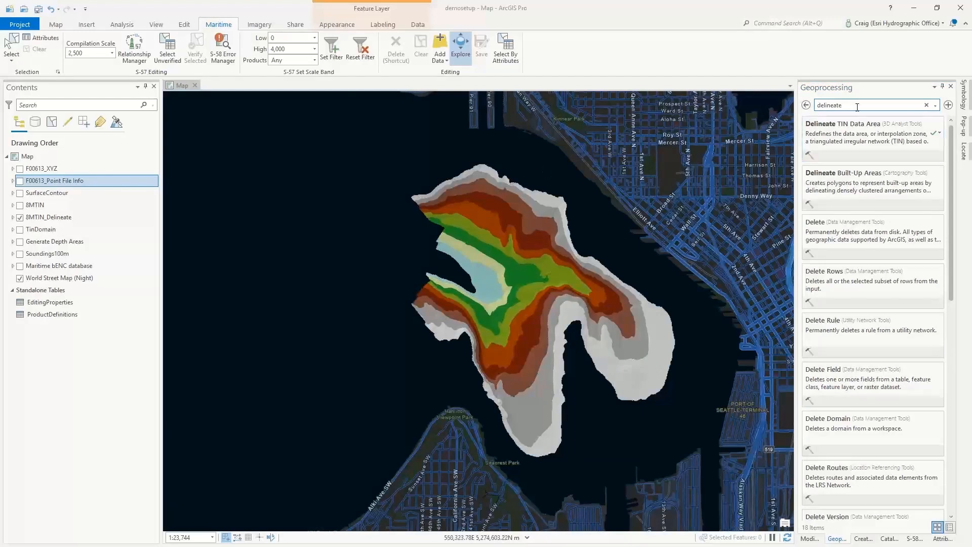
{"action": "left_click_drag", "start_coordinate": [851, 104], "coordinate": [819, 104]}
{"action": "type", "text": "smo"}
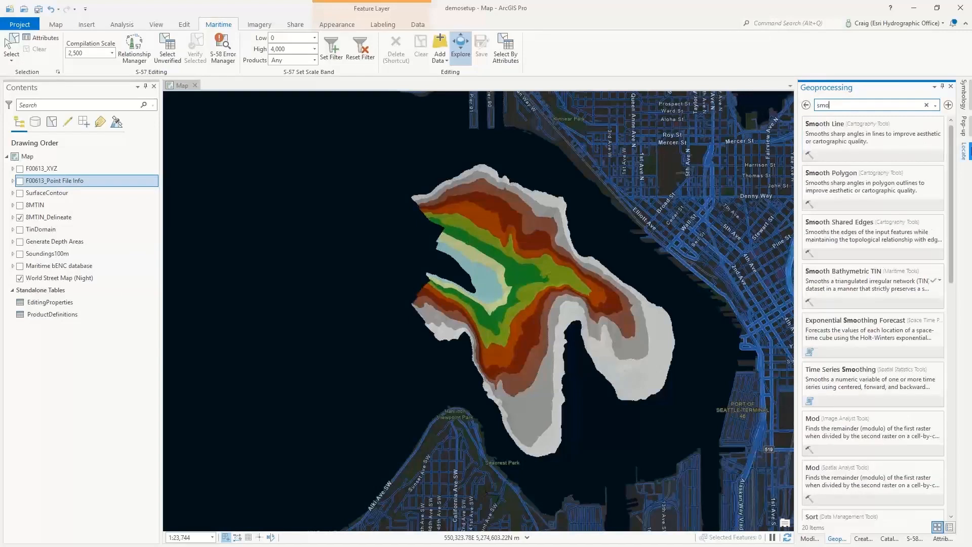
{"action": "type", "text": "oth ba"}
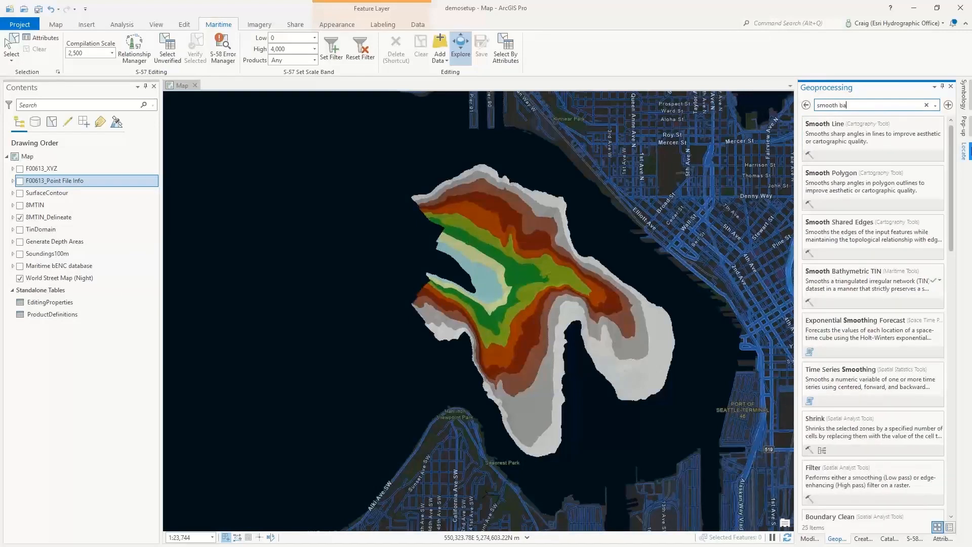
{"action": "type", "text": "thy"}
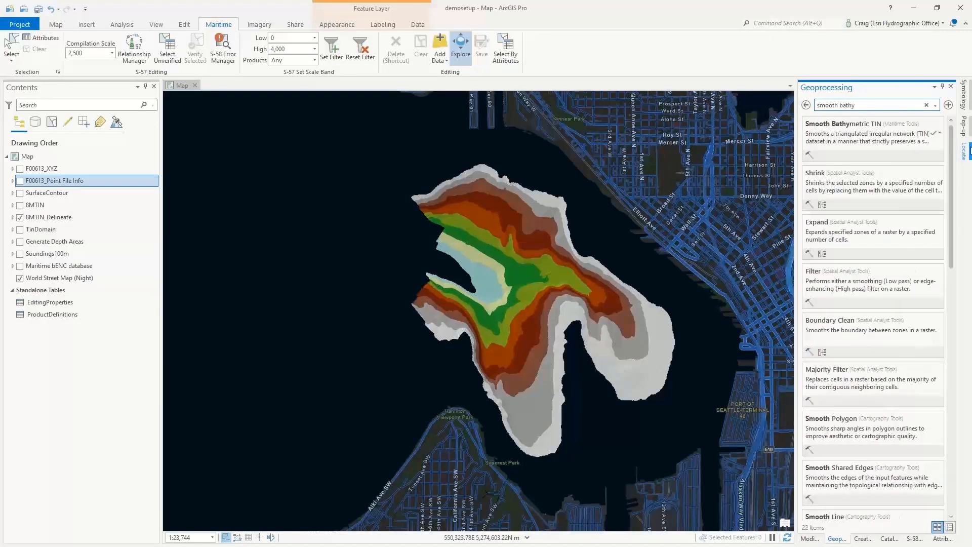
{"action": "left_click", "coordinate": [861, 131]}
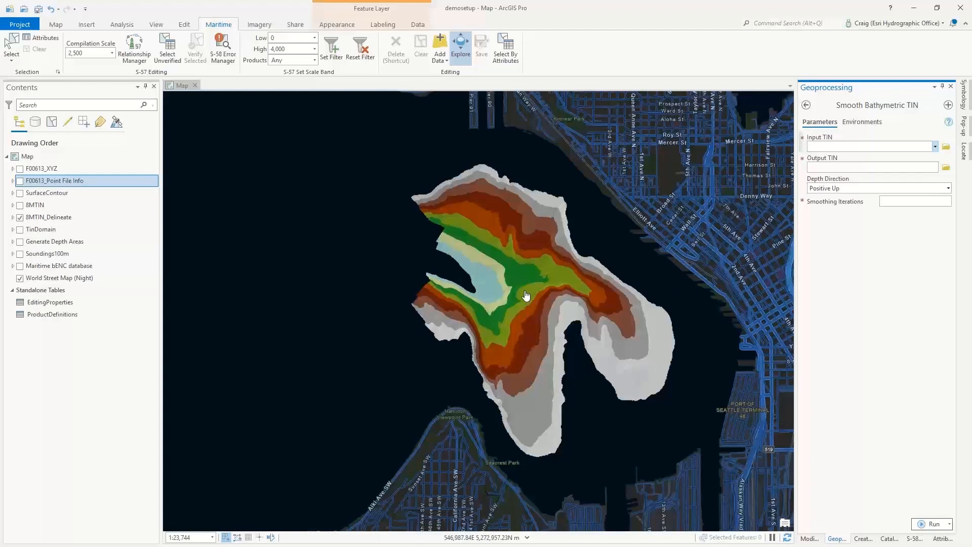
{"action": "left_click", "coordinate": [936, 147]}
{"action": "left_click", "coordinate": [869, 169]}
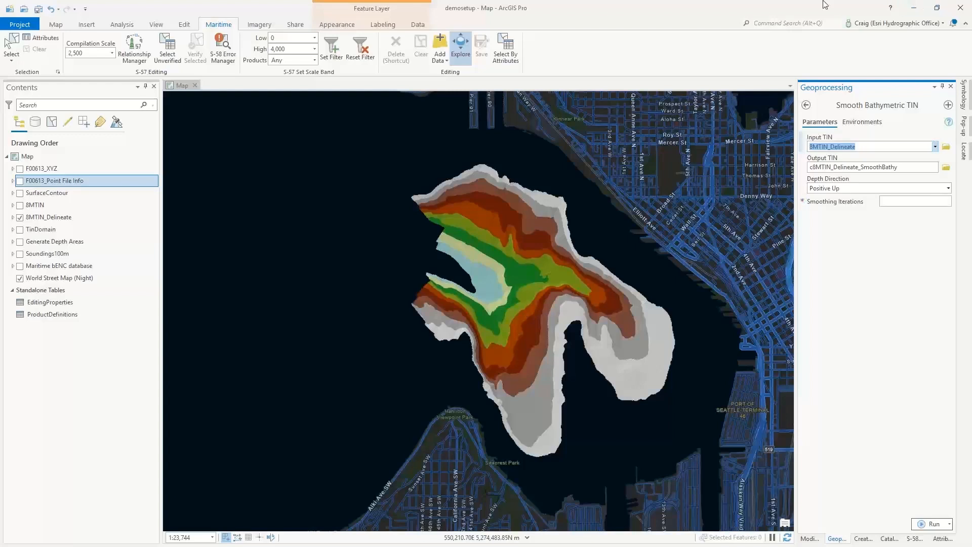
- Leave Smooth Bathymetric TIN, search the tools for "surface contour" and open the Surface Contour tool
{"action": "left_click", "coordinate": [806, 105]}
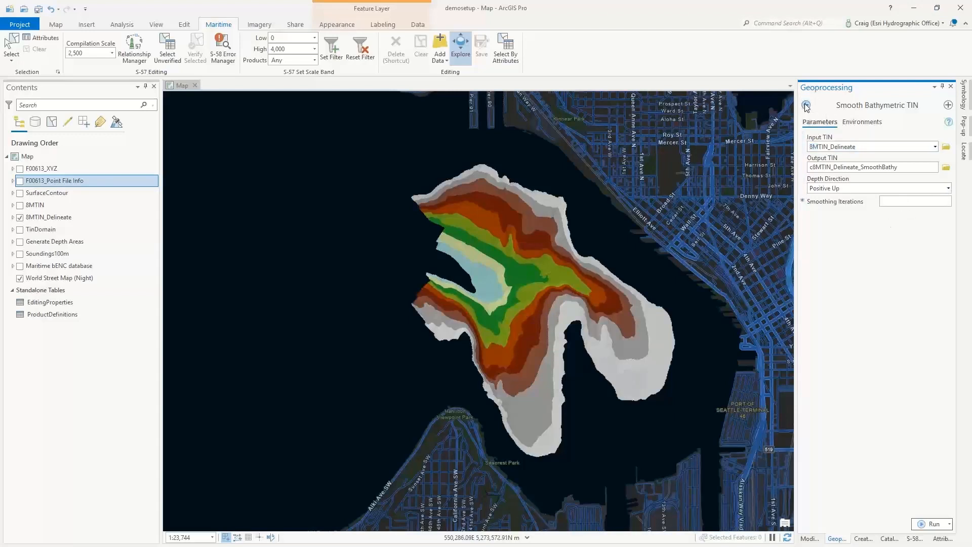
{"action": "left_click_drag", "start_coordinate": [869, 105], "coordinate": [817, 105]}
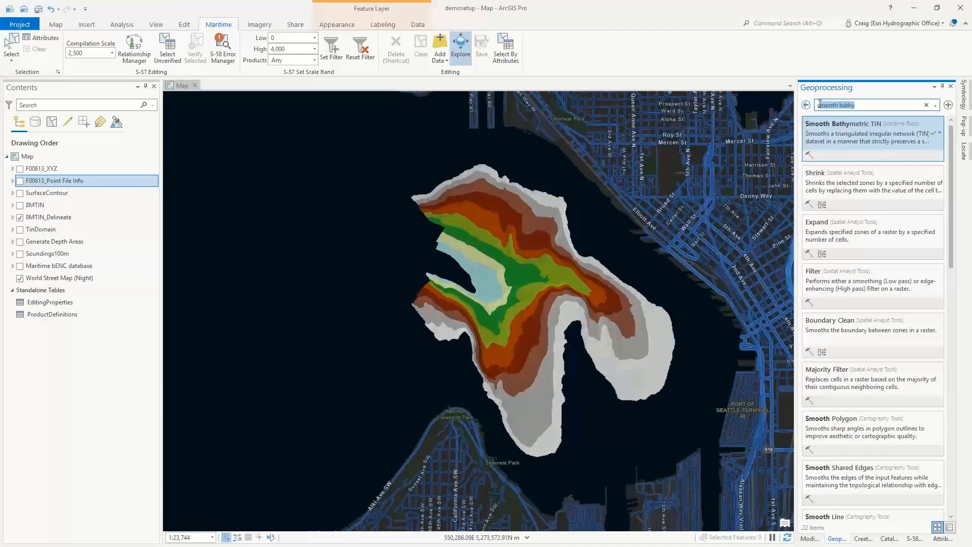
{"action": "type", "text": "surface sontour"}
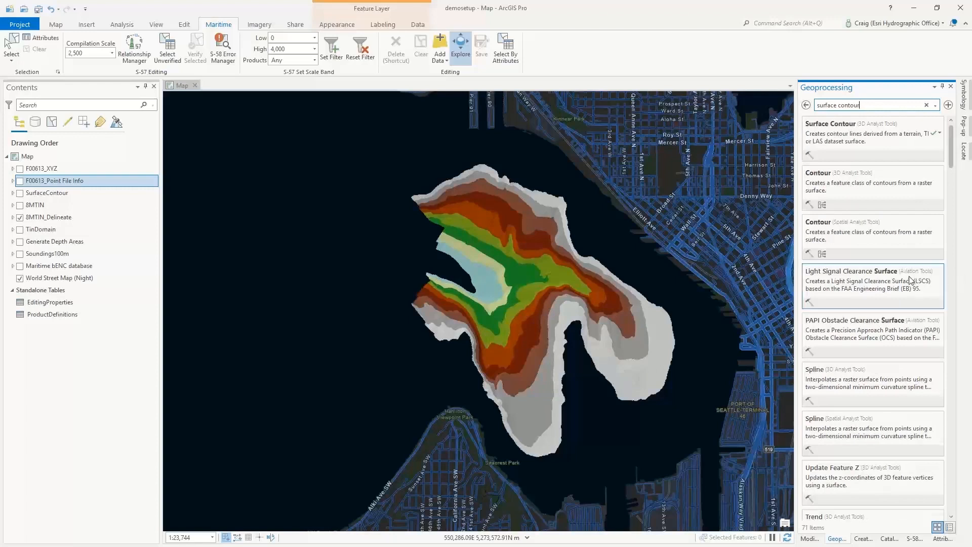
{"action": "left_click", "coordinate": [863, 135]}
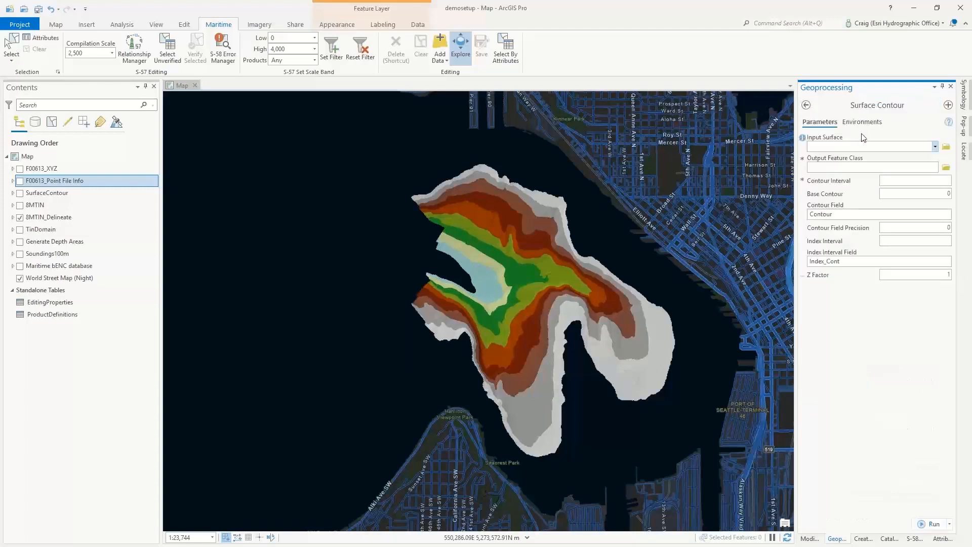
- Review the surfaces available as input and set the contour field precision to 0.1
{"action": "left_click", "coordinate": [934, 147]}
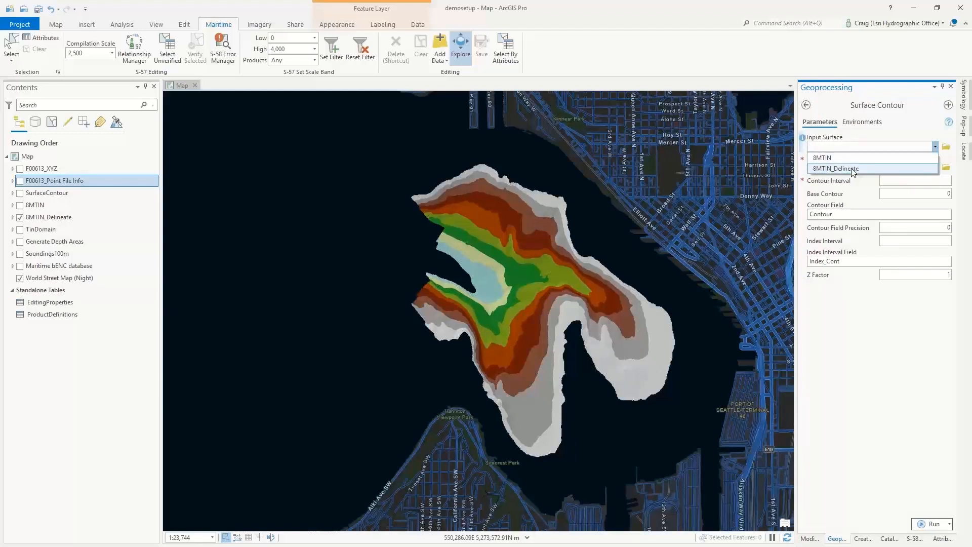
{"action": "left_click", "coordinate": [853, 320]}
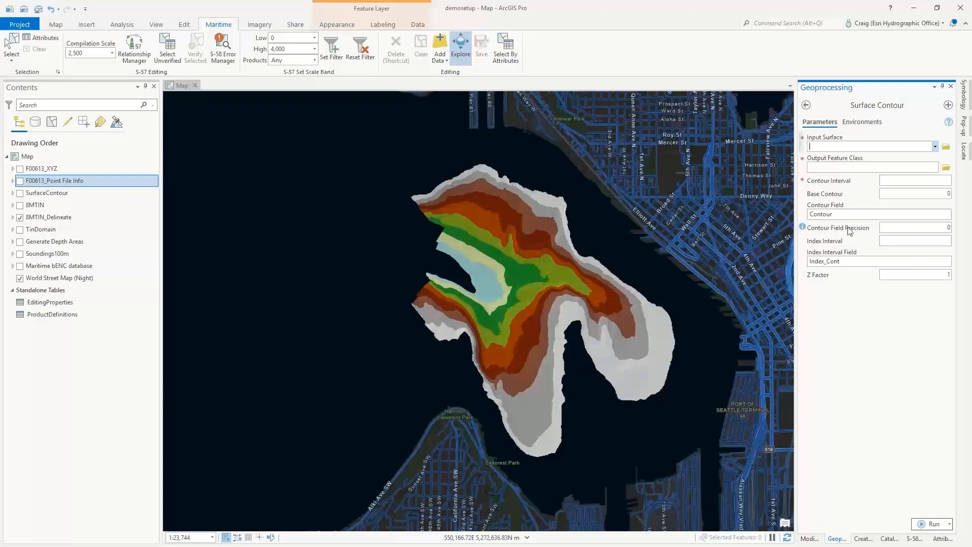
{"action": "left_click", "coordinate": [943, 228]}
{"action": "left_click", "coordinate": [930, 181]}
- Show the SurfaceContour layer in place of 8MTIN_Delineate and inspect the contour lines up close
{"action": "left_click", "coordinate": [20, 218]}
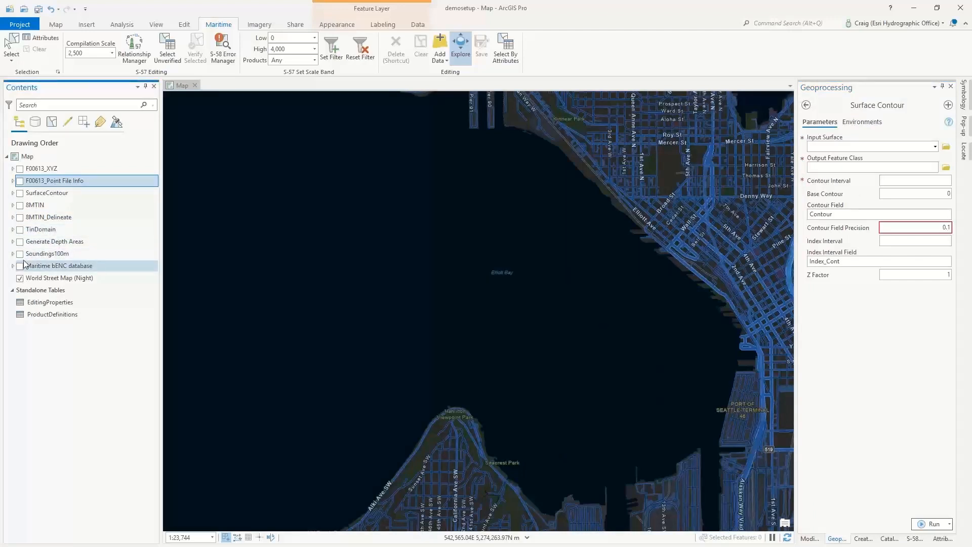
{"action": "left_click", "coordinate": [20, 193]}
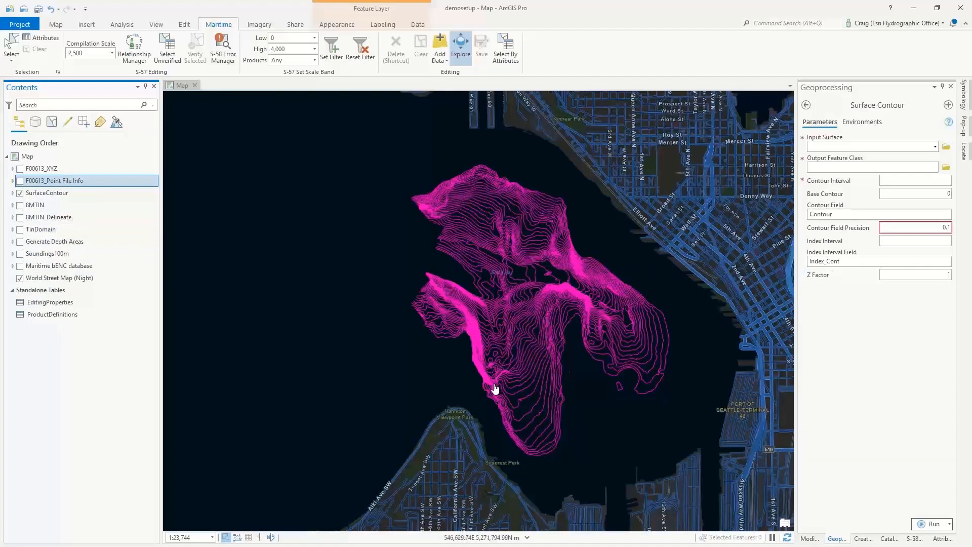
{"action": "scroll", "coordinate": [518, 350], "scroll_direction": "up", "scroll_amount": 4}
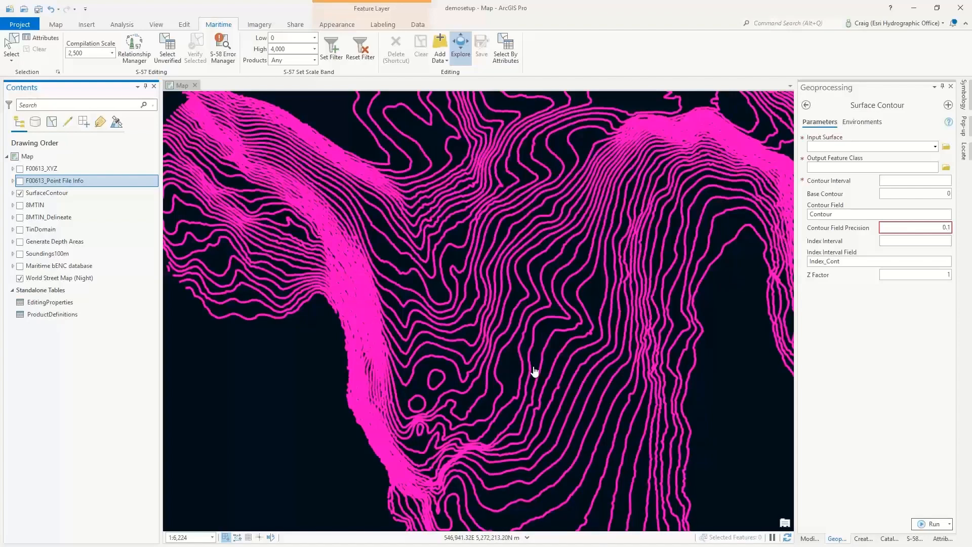
{"action": "scroll", "coordinate": [535, 372], "scroll_direction": "down", "scroll_amount": 3}
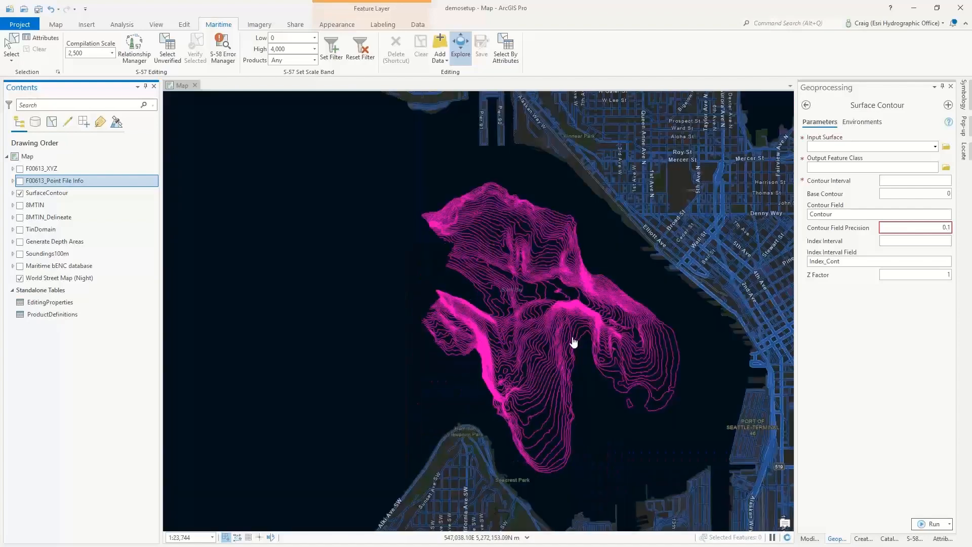
{"action": "scroll", "coordinate": [602, 369], "scroll_direction": "up", "scroll_amount": 2}
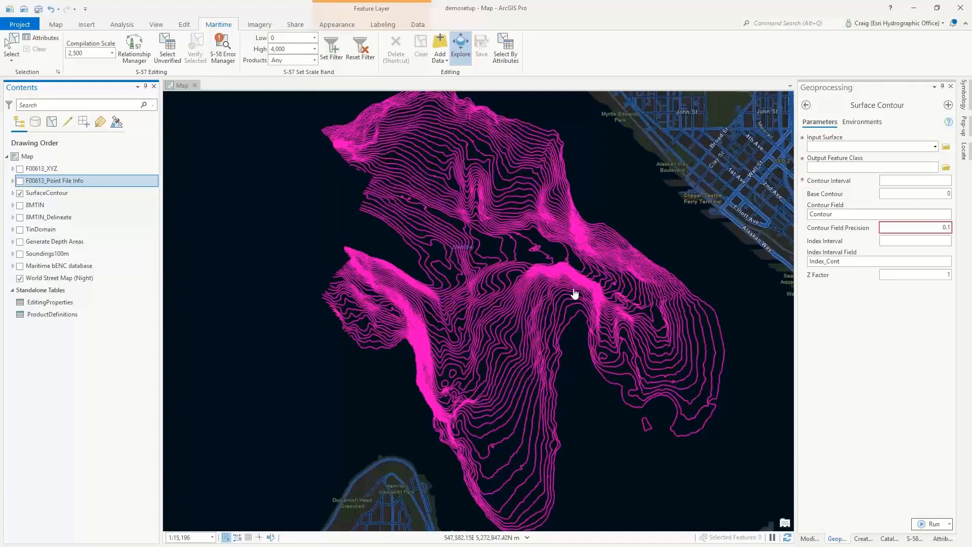
- Leave Surface Contour, search the tools for "tin domain" and open the TIN Domain tool
{"action": "left_click", "coordinate": [806, 105]}
{"action": "left_click_drag", "start_coordinate": [860, 105], "coordinate": [816, 104]}
{"action": "type", "text": "tin domain"}
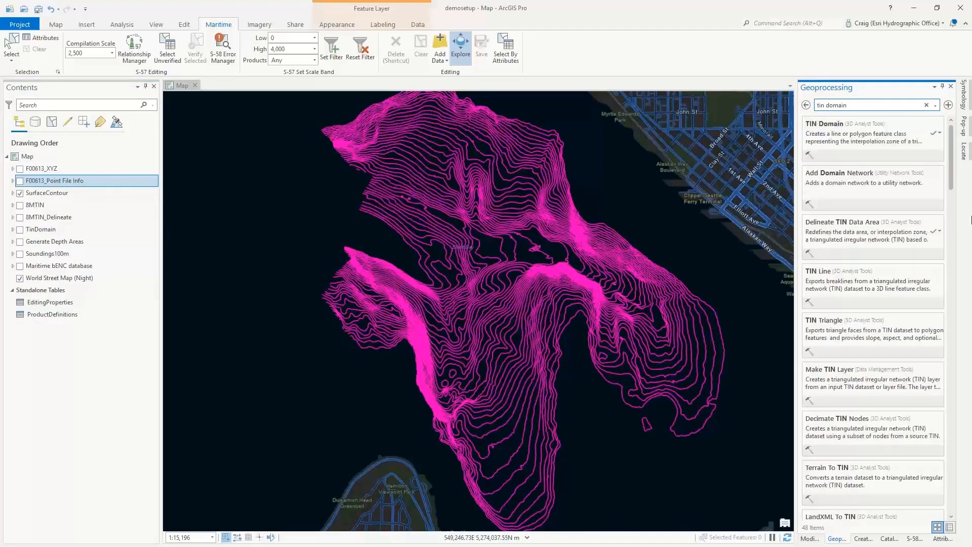
{"action": "left_click", "coordinate": [846, 131]}
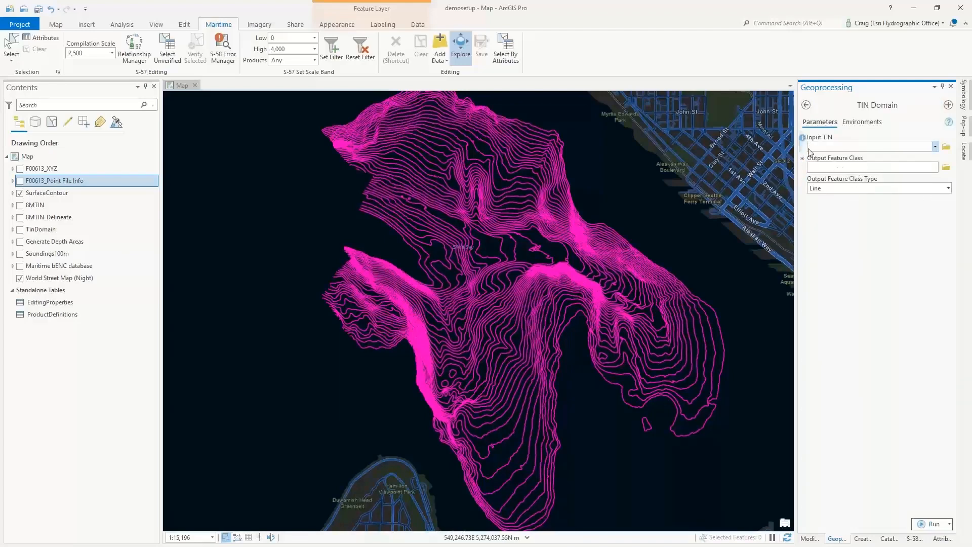
- Set 8MTIN_Delineate as the TIN Domain input and choose Polygon as the output feature class type
{"action": "left_click", "coordinate": [935, 147]}
{"action": "left_click", "coordinate": [836, 168]}
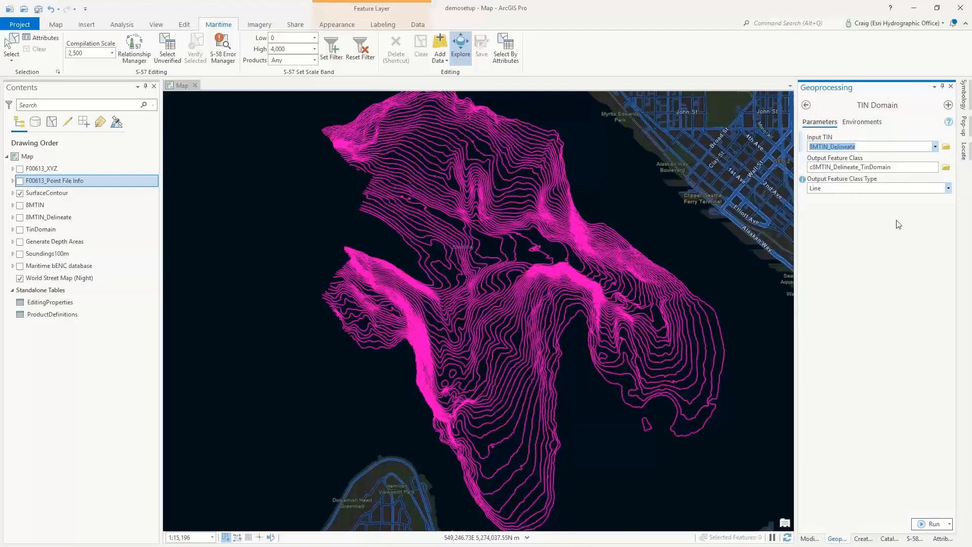
{"action": "left_click", "coordinate": [948, 188]}
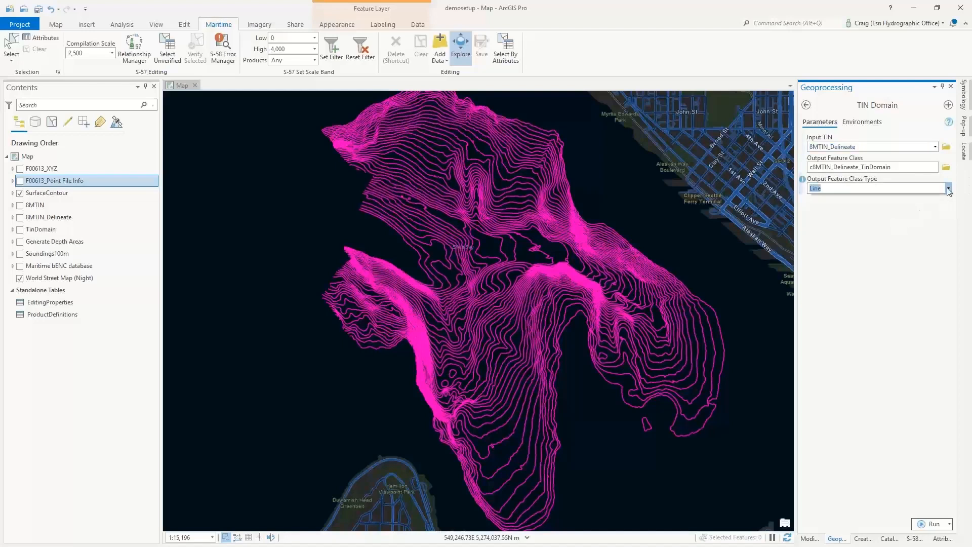
{"action": "left_click", "coordinate": [886, 208]}
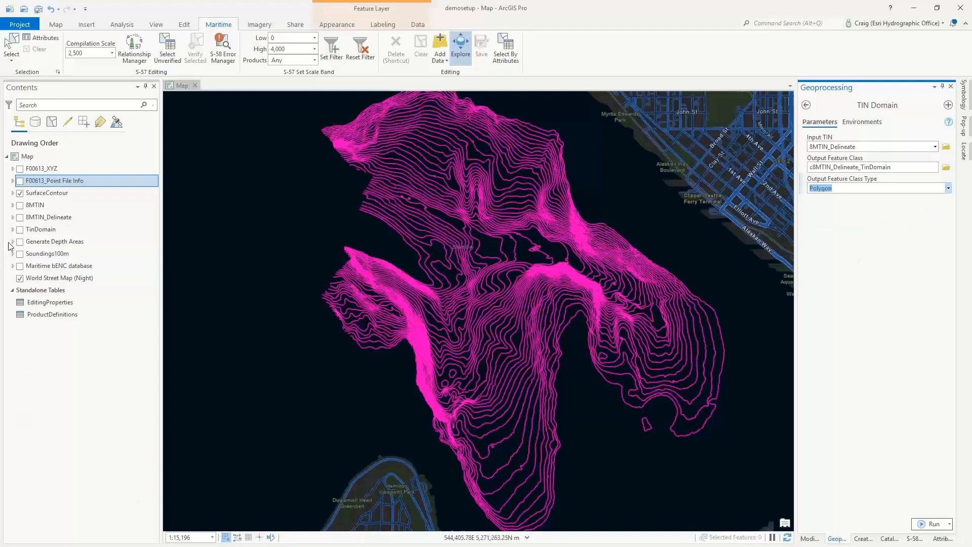
- View the TinDomain polygon without the contours, with the basemap off and on, and switch back to the SurfaceContour layer
{"action": "left_click", "coordinate": [20, 229]}
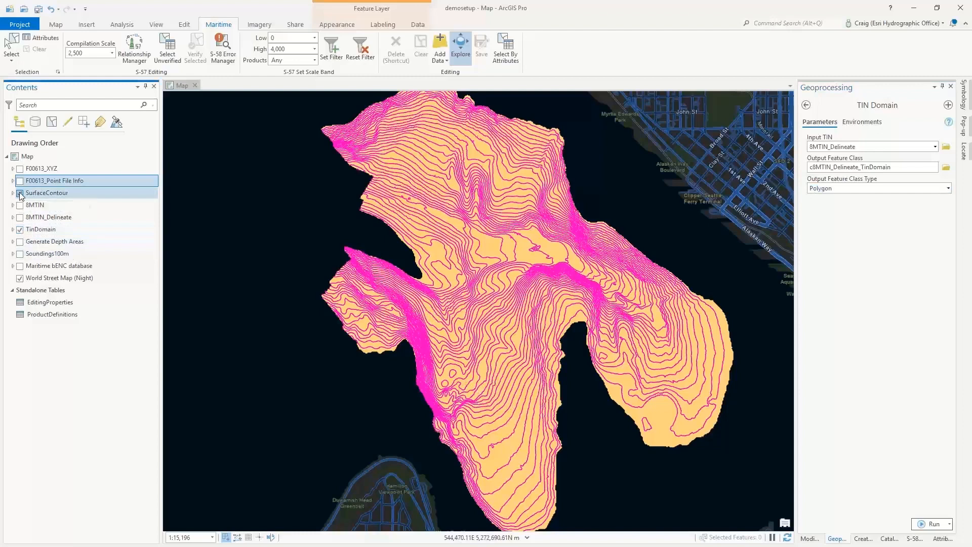
{"action": "left_click", "coordinate": [20, 193]}
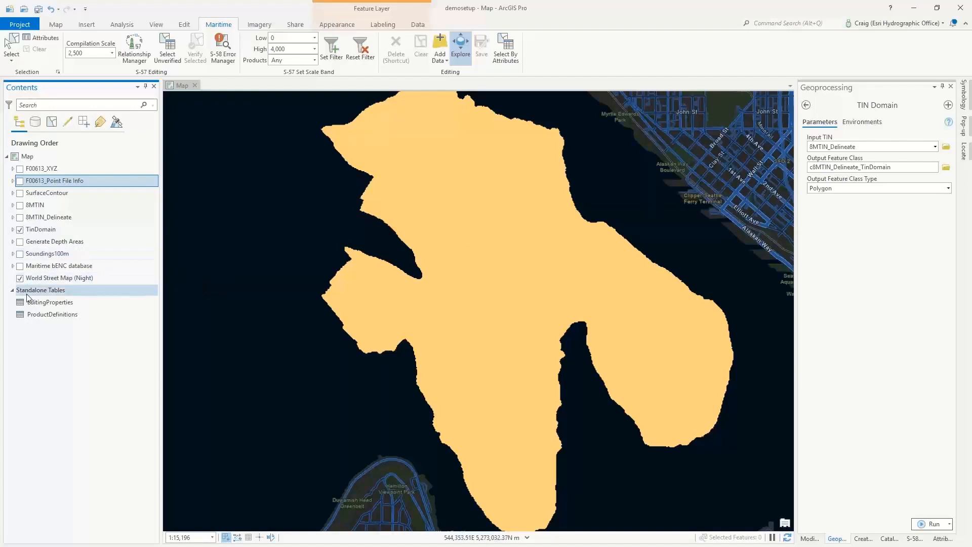
{"action": "left_click", "coordinate": [20, 279]}
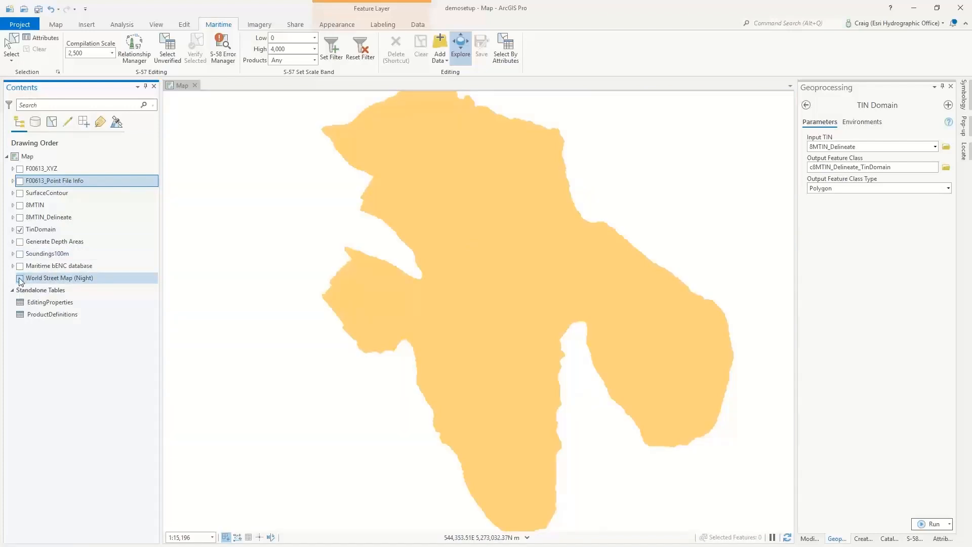
{"action": "left_click", "coordinate": [20, 278]}
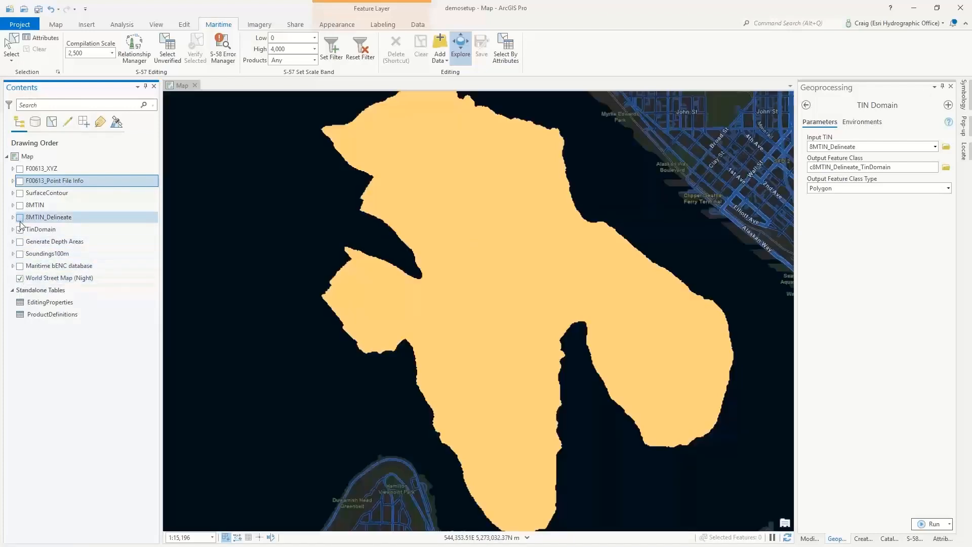
{"action": "left_click", "coordinate": [20, 229]}
{"action": "left_click", "coordinate": [20, 193]}
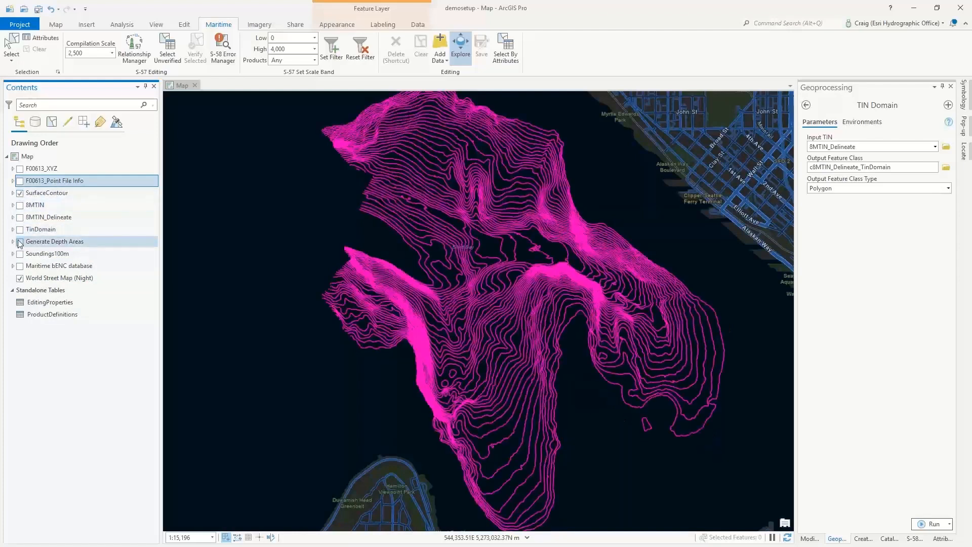
- Show 8MTIN_Delineate beneath the contours, search the tools for "generate depth" and open the Generate Depth Areas tool
{"action": "left_click", "coordinate": [20, 217]}
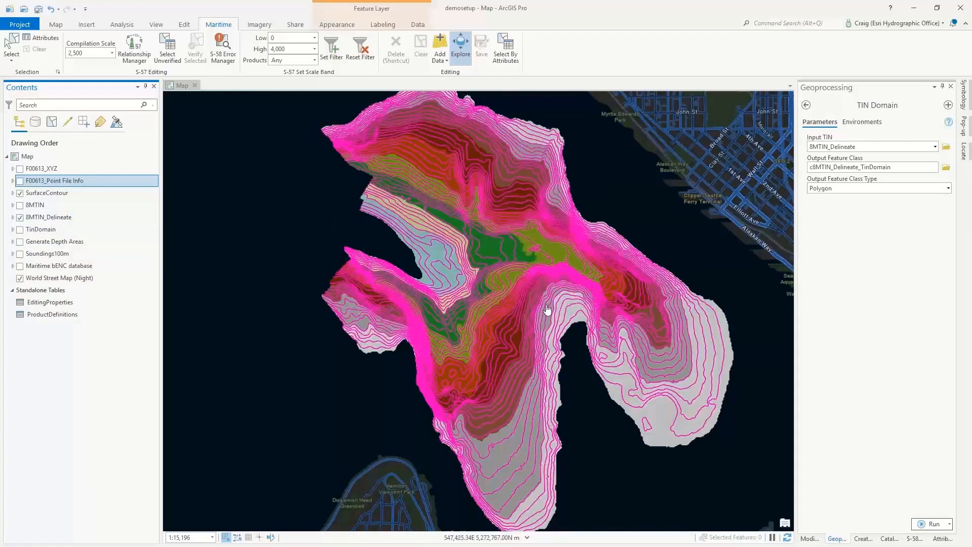
{"action": "left_click", "coordinate": [806, 105]}
{"action": "key", "text": "ctrl+a"}
{"action": "type", "text": "generate depth"}
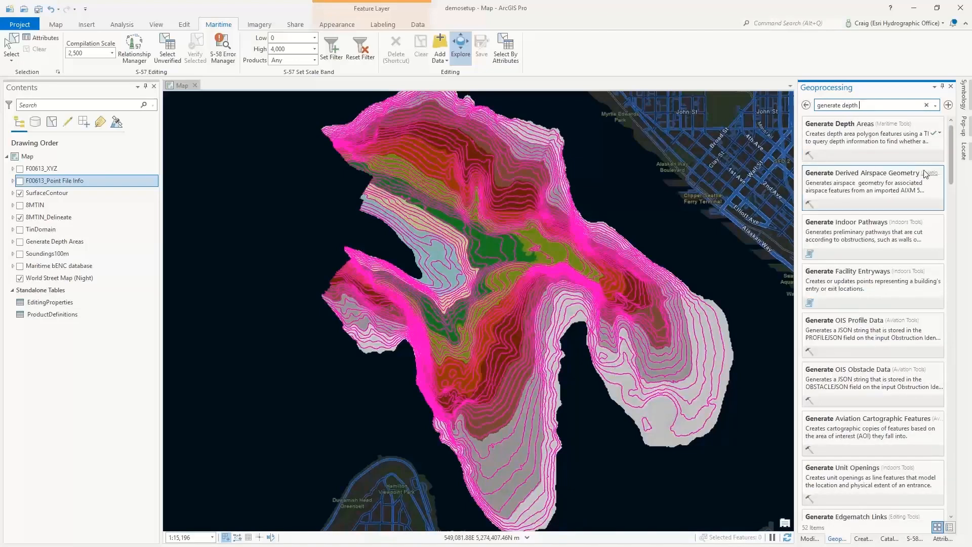
{"action": "left_click", "coordinate": [864, 130]}
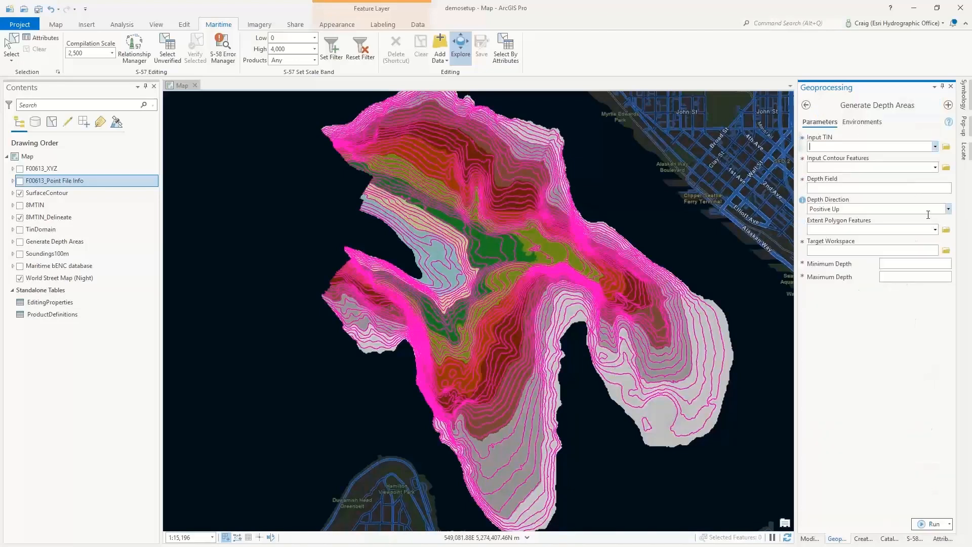
- Set 8MTIN_Delineate as the input TIN and SurfaceContour as the input contour features for Generate Depth Areas
{"action": "left_click", "coordinate": [936, 147]}
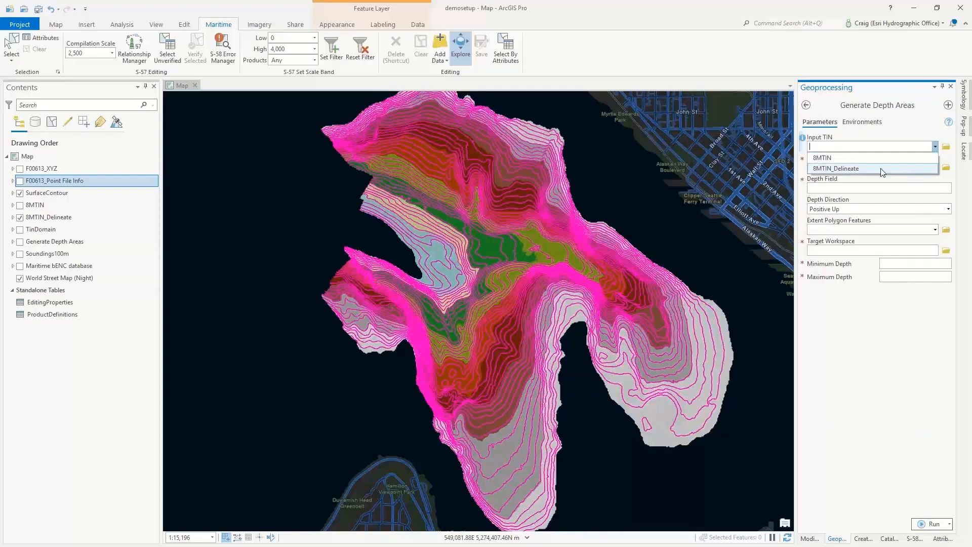
{"action": "left_click", "coordinate": [842, 170]}
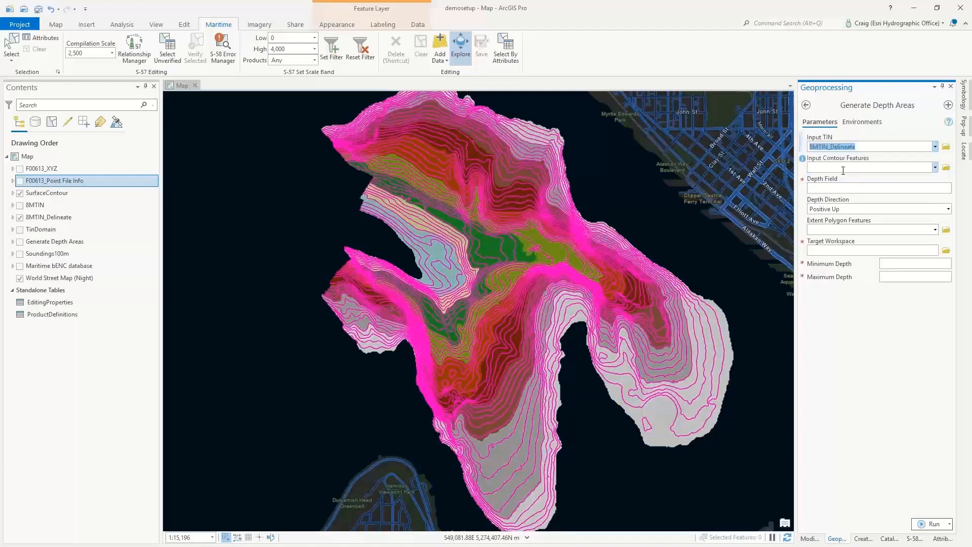
{"action": "left_click", "coordinate": [934, 167]}
{"action": "left_click", "coordinate": [884, 181]}
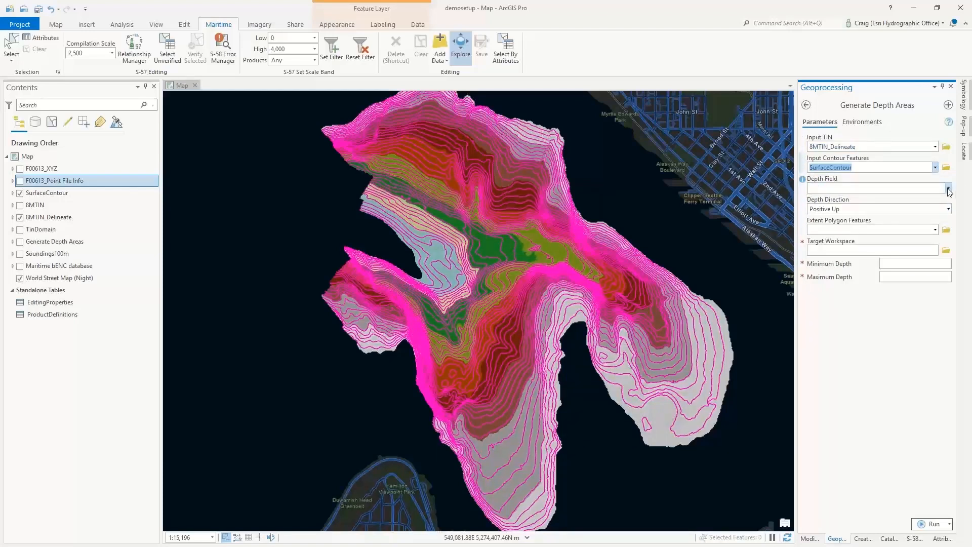
- Set the target workspace to bIENC.gdb and review the available depth fields without choosing one
{"action": "left_click", "coordinate": [945, 252]}
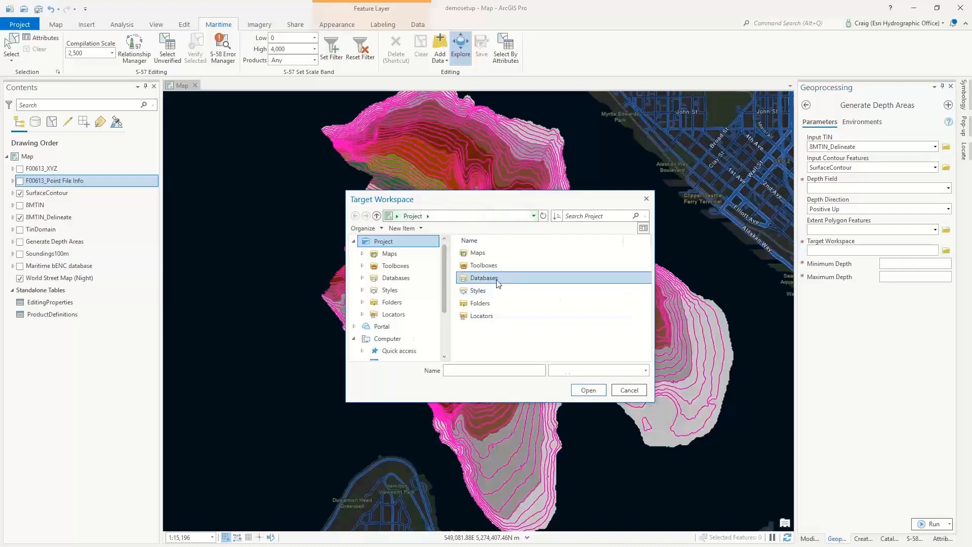
{"action": "left_click", "coordinate": [493, 278]}
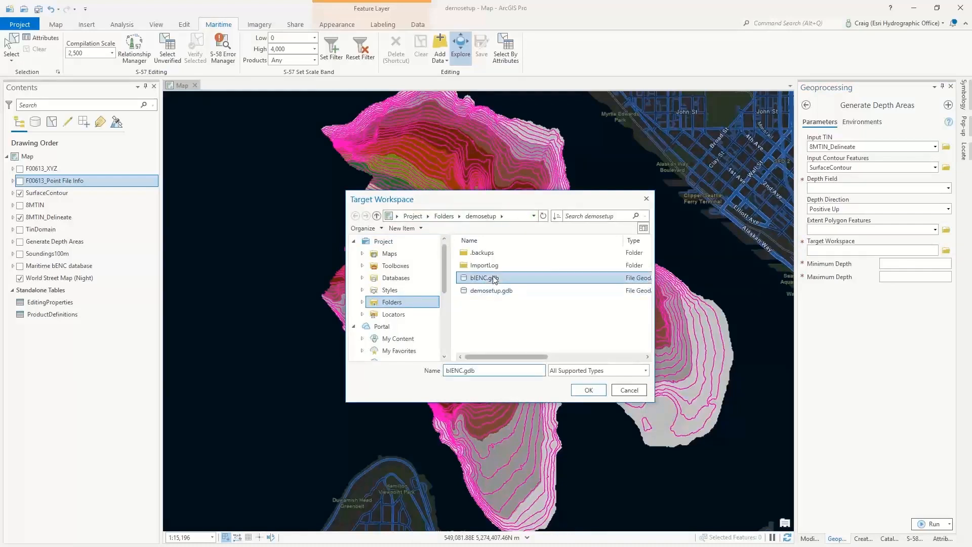
{"action": "left_click", "coordinate": [587, 390]}
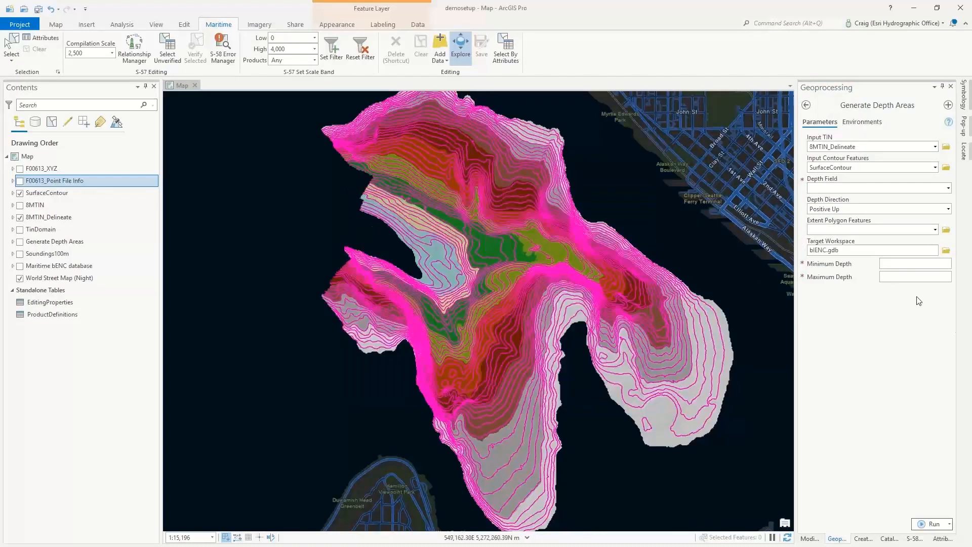
{"action": "left_click", "coordinate": [948, 189]}
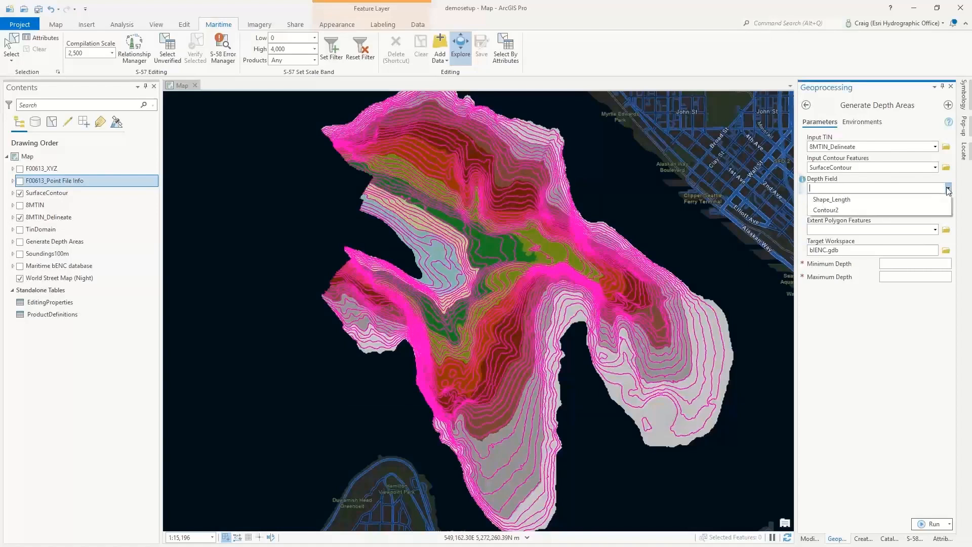
{"action": "left_click", "coordinate": [874, 315]}
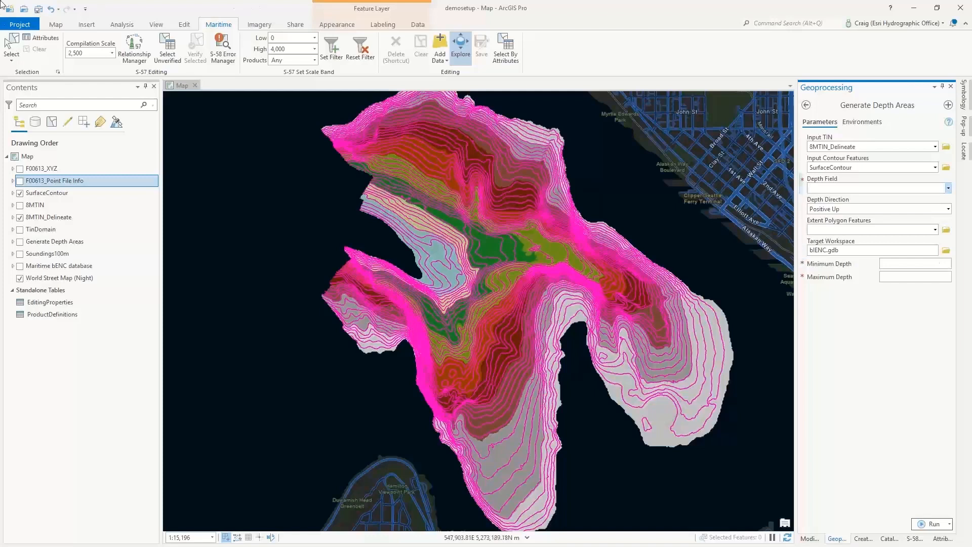
- Examine the Z_Min and Z_Max values in the F00613_Point File Info attribute table, and close the table
{"action": "right_click", "coordinate": [63, 189]}
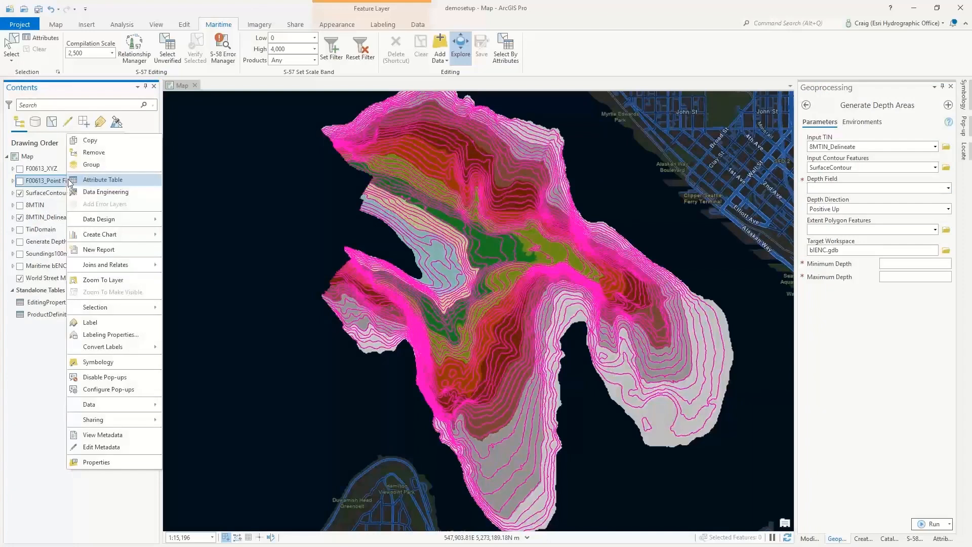
{"action": "left_click", "coordinate": [85, 181]}
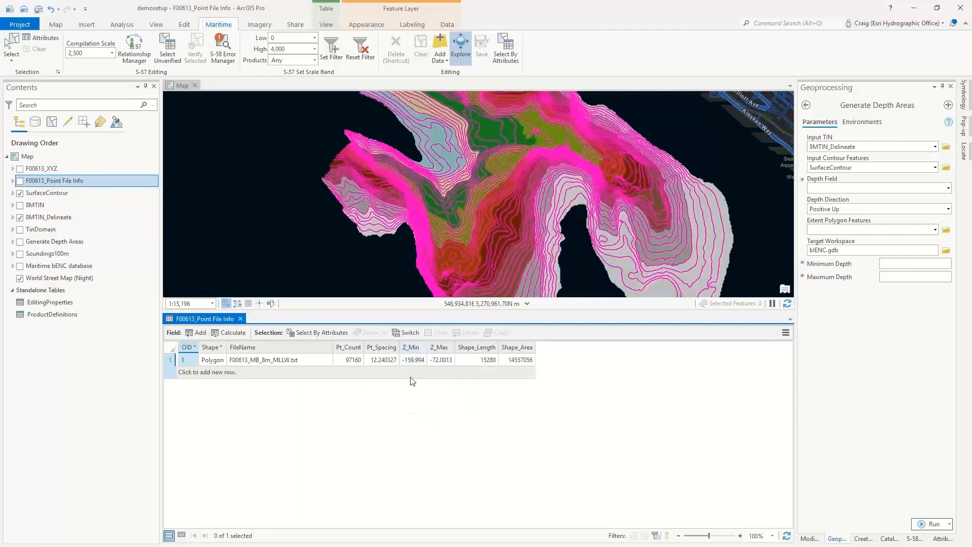
{"action": "mouse_move", "coordinate": [408, 349]}
{"action": "left_click", "coordinate": [413, 359]}
{"action": "left_click", "coordinate": [240, 318]}
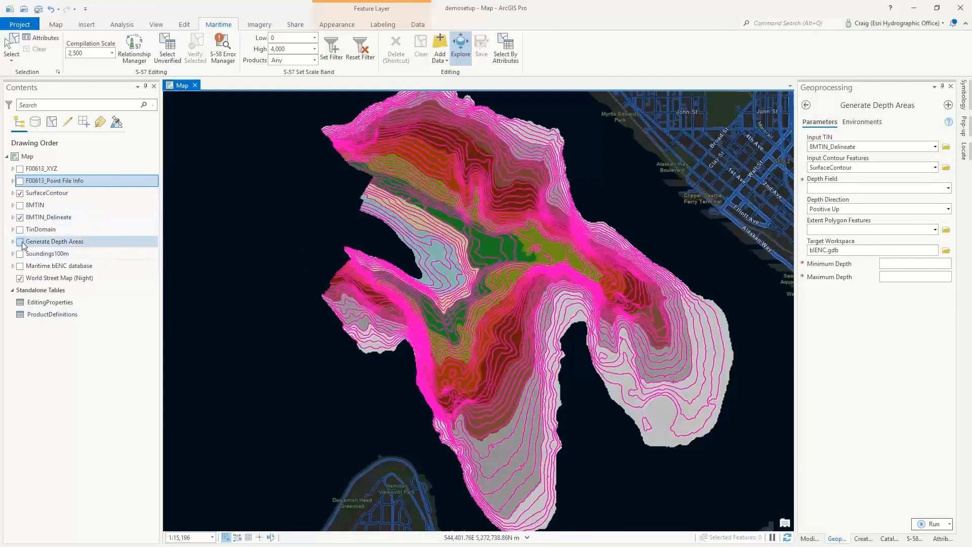
- Hide the 8MTIN_Delineate and SurfaceContour layers and show the Generate Depth Areas layer instead
{"action": "left_click", "coordinate": [19, 216]}
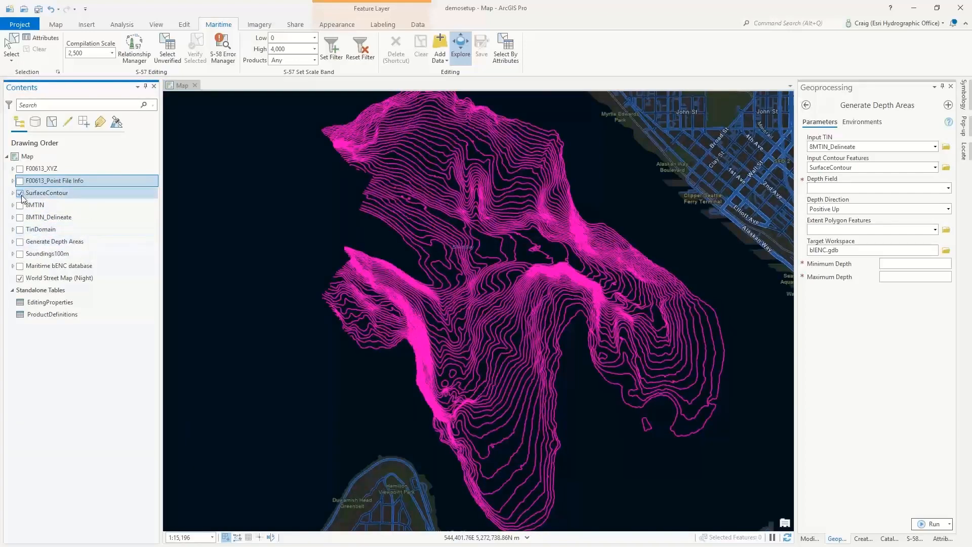
{"action": "left_click", "coordinate": [19, 193]}
{"action": "left_click", "coordinate": [20, 242]}
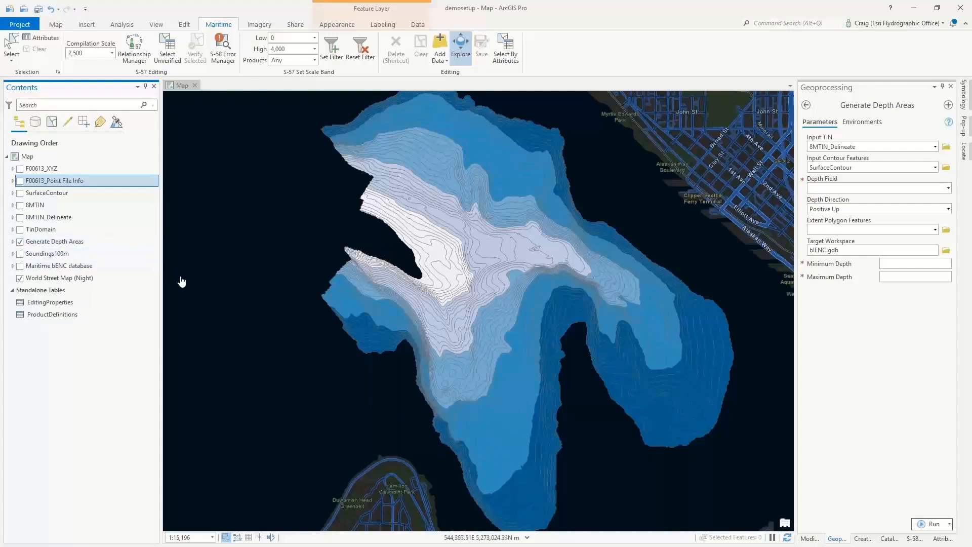
- Examine the compilation scale, depth range and subtype columns in the Generate Depth Areas attribute table, and close the table
{"action": "right_click", "coordinate": [84, 242]}
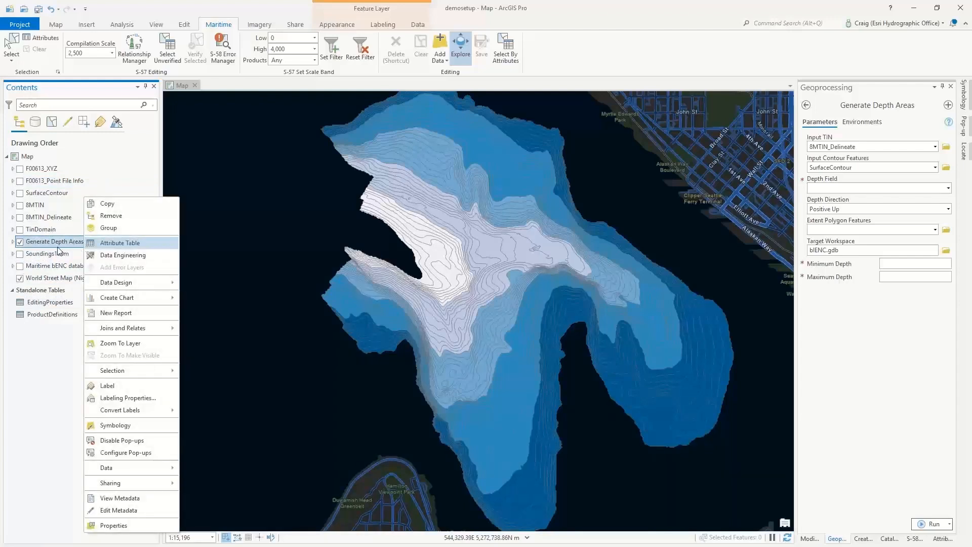
{"action": "left_click", "coordinate": [114, 242]}
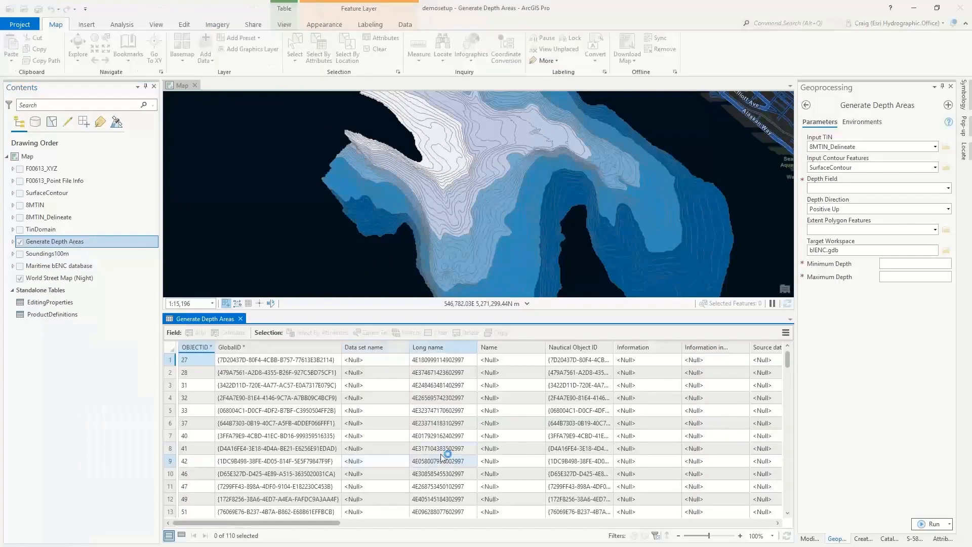
{"action": "left_click_drag", "start_coordinate": [281, 523], "coordinate": [531, 532]}
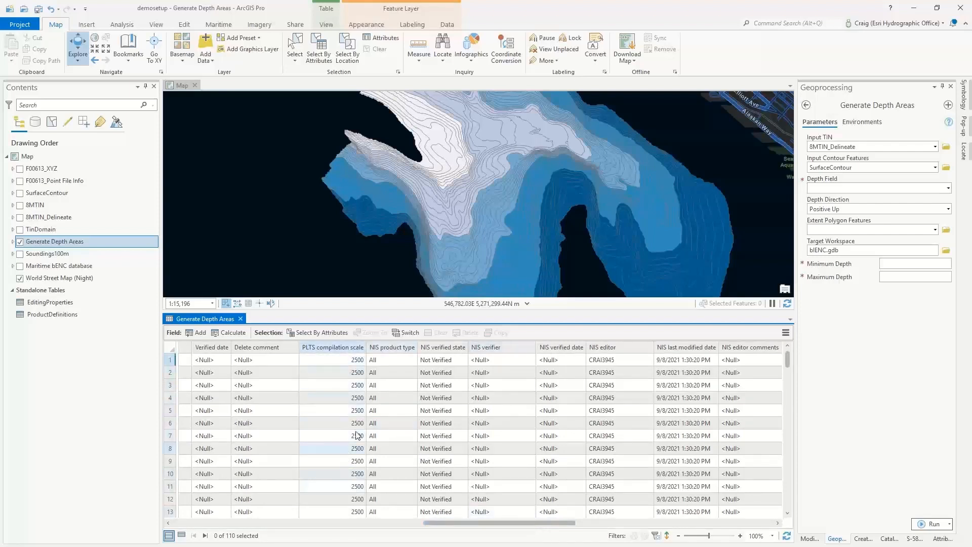
{"action": "left_click_drag", "start_coordinate": [559, 524], "coordinate": [636, 524]}
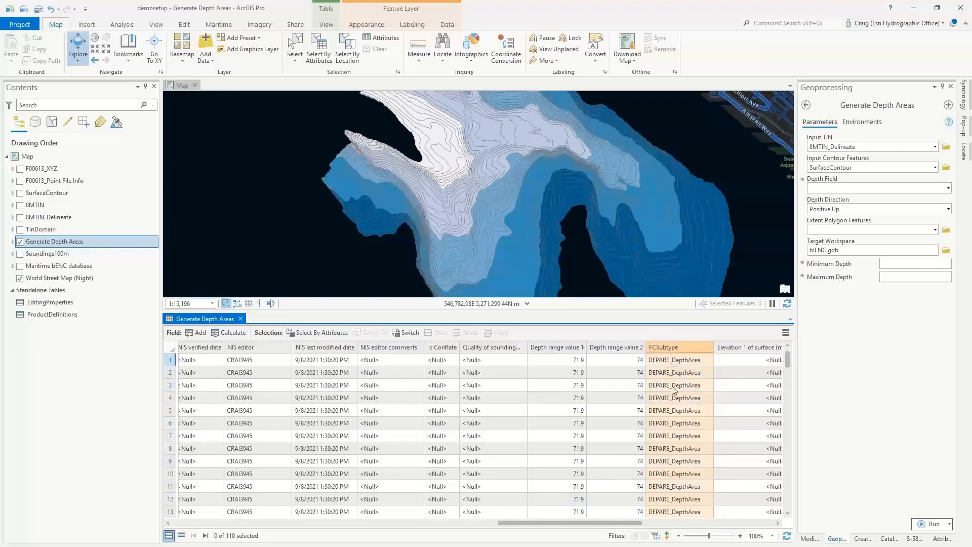
{"action": "left_click", "coordinate": [240, 319]}
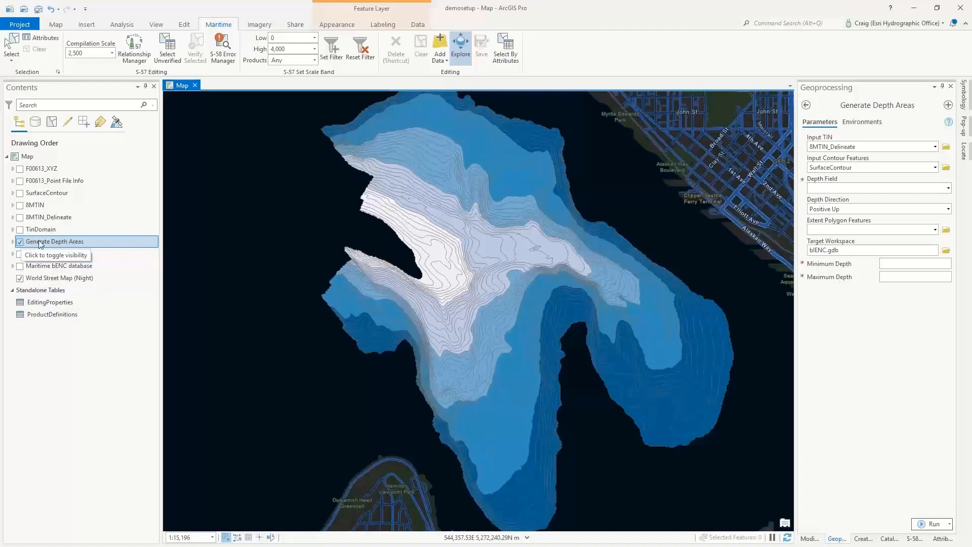
- Leave Generate Depth Areas, search the tools for "reduce point den" and open the Reduce Point Density tool
{"action": "left_click", "coordinate": [806, 104]}
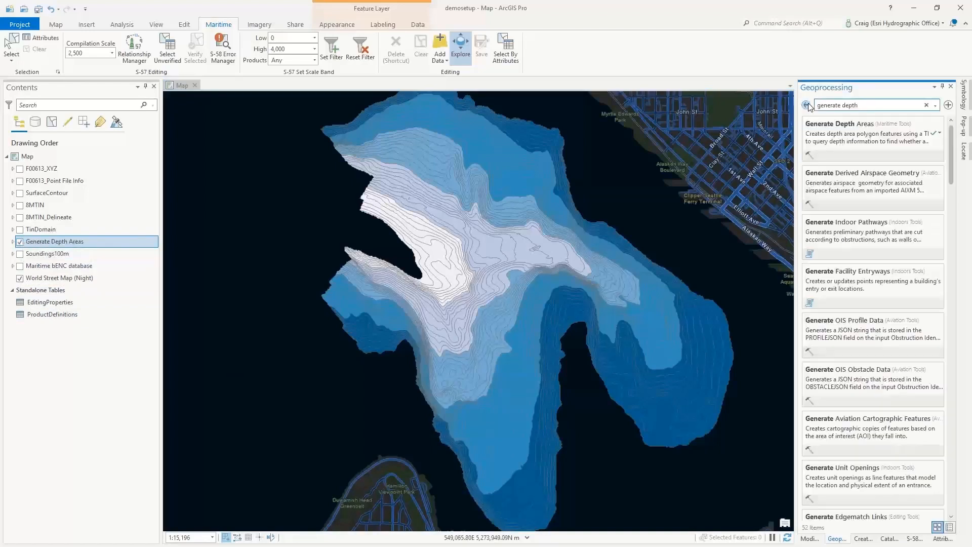
{"action": "left_click_drag", "start_coordinate": [860, 104], "coordinate": [818, 104]}
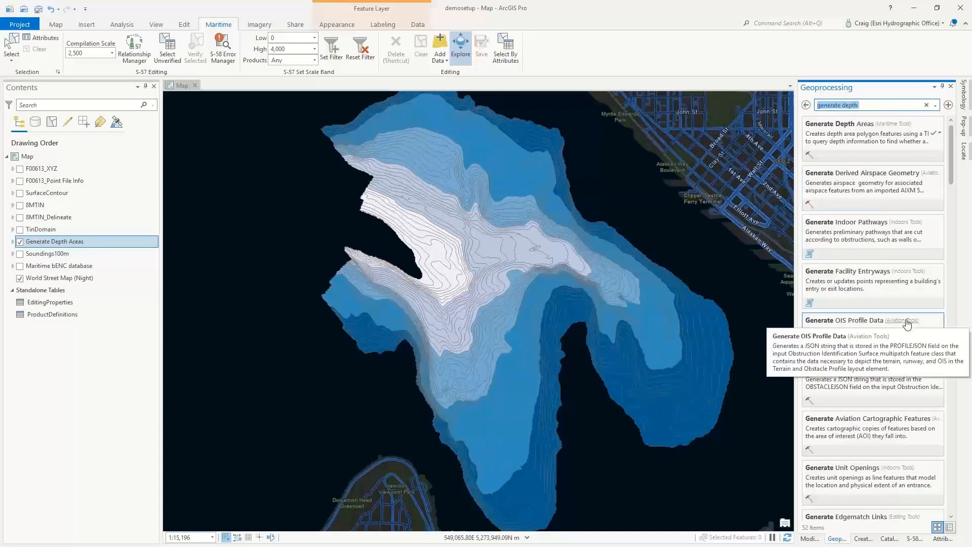
{"action": "type", "text": "reduce point den"}
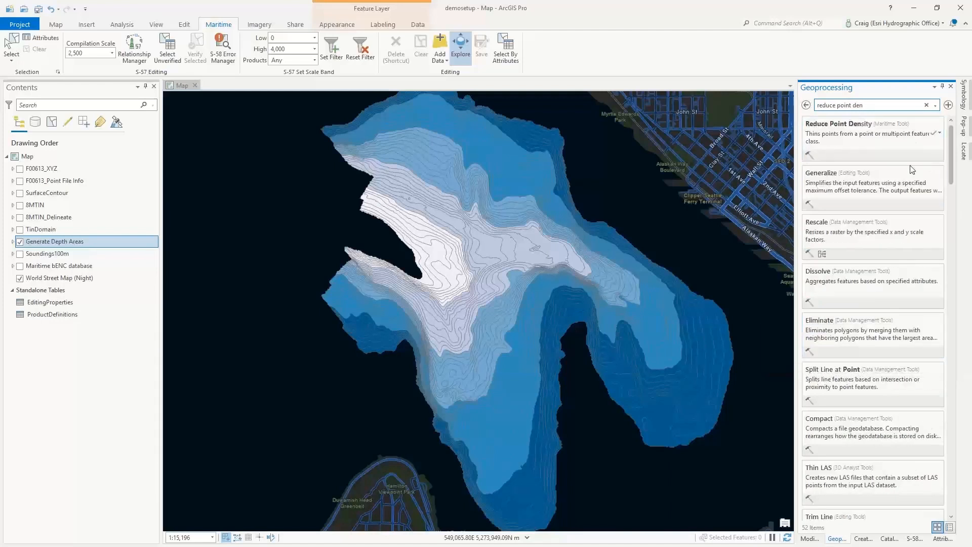
{"action": "left_click", "coordinate": [844, 126]}
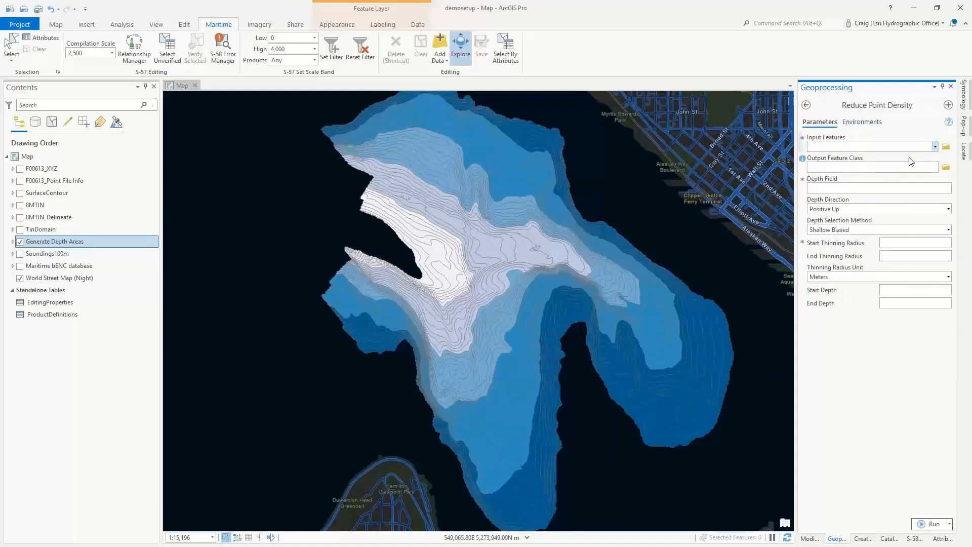
- Set F00613_XYZ as the input features for Reduce Point Density and review the available depth fields without choosing one
{"action": "left_click", "coordinate": [935, 146]}
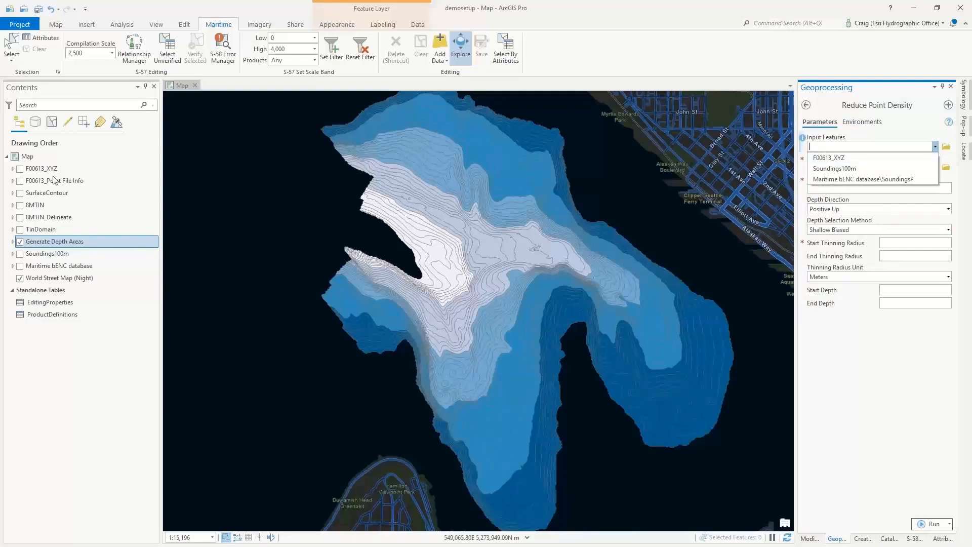
{"action": "left_click", "coordinate": [850, 158]}
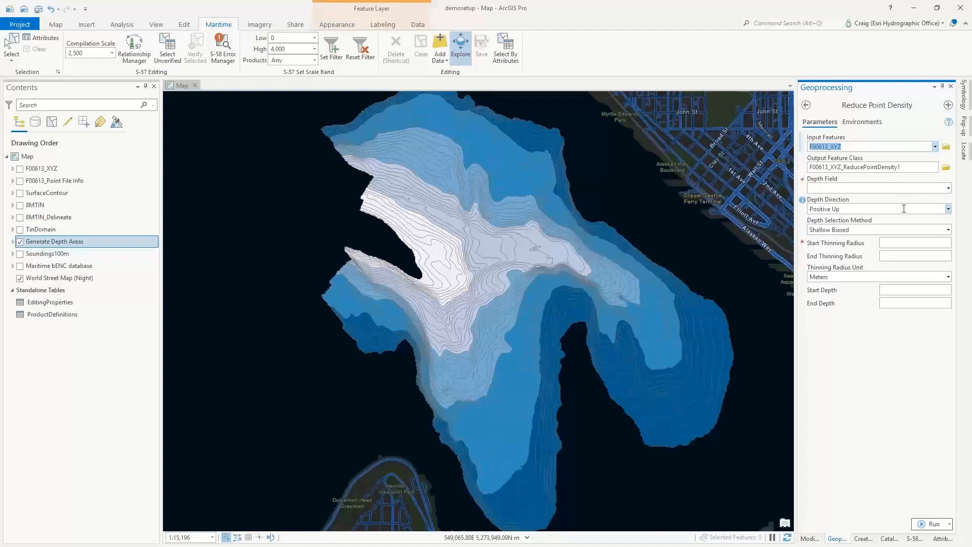
{"action": "left_click", "coordinate": [948, 188]}
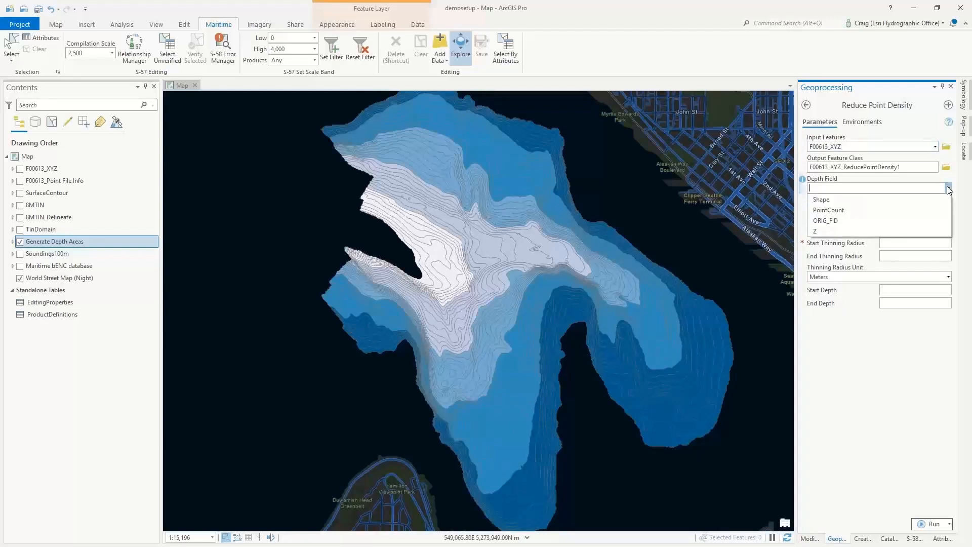
{"action": "left_click", "coordinate": [949, 189]}
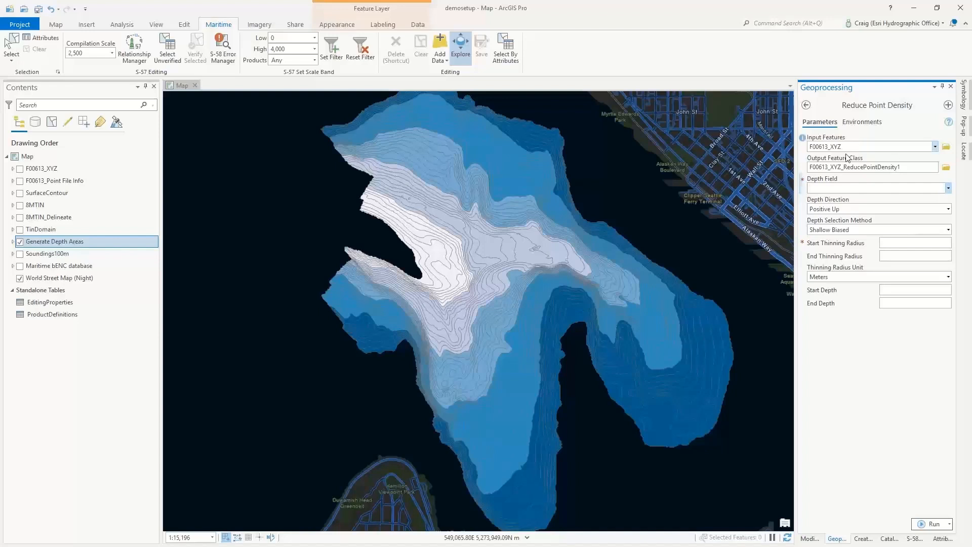
{"action": "left_click", "coordinate": [948, 188]}
{"action": "left_click", "coordinate": [949, 188]}
- Review the depth selection methods and keep Shallow Biased
{"action": "left_click", "coordinate": [949, 231]}
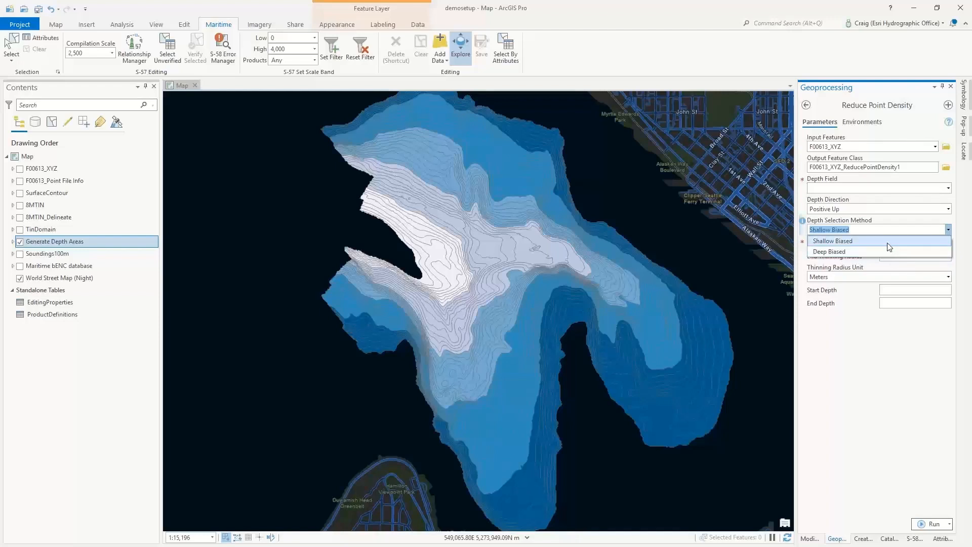
{"action": "left_click", "coordinate": [929, 242]}
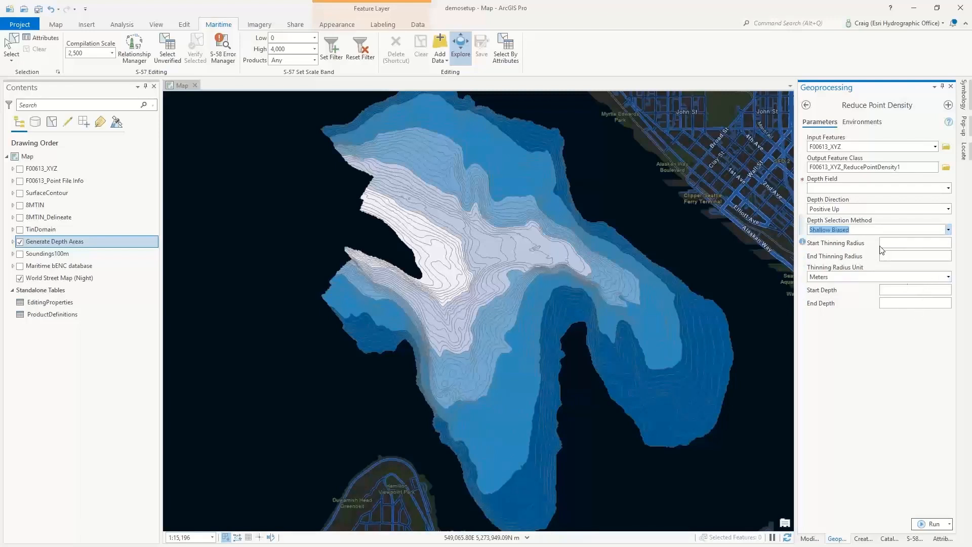
{"action": "left_click", "coordinate": [948, 229]}
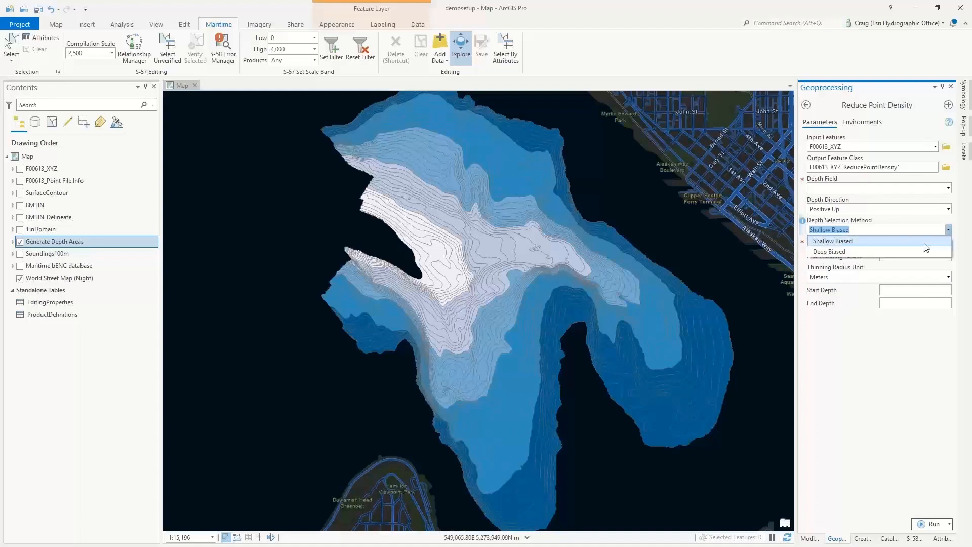
{"action": "left_click", "coordinate": [890, 372]}
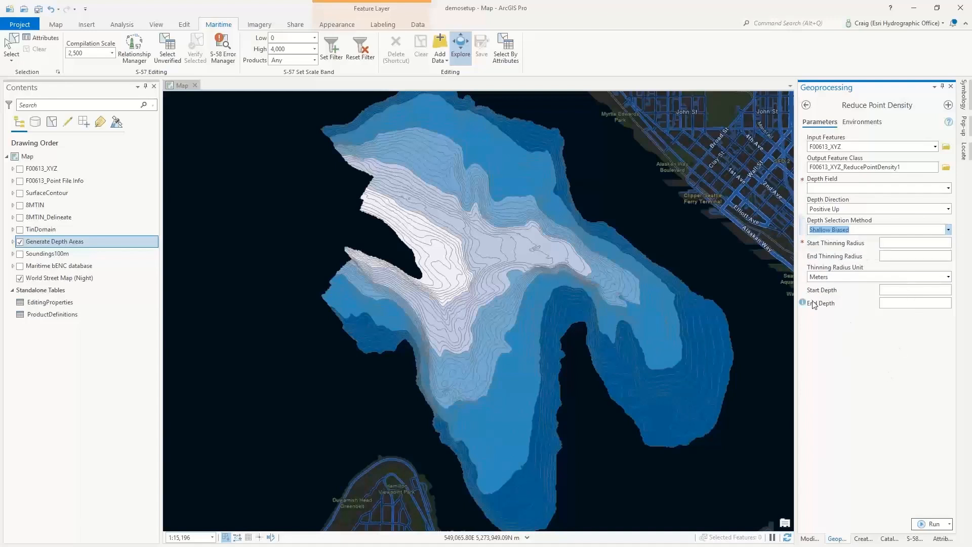
- Set the start thinning radius to 100 meters, the start depth to 80 and the end depth to 200
{"action": "left_click", "coordinate": [932, 246]}
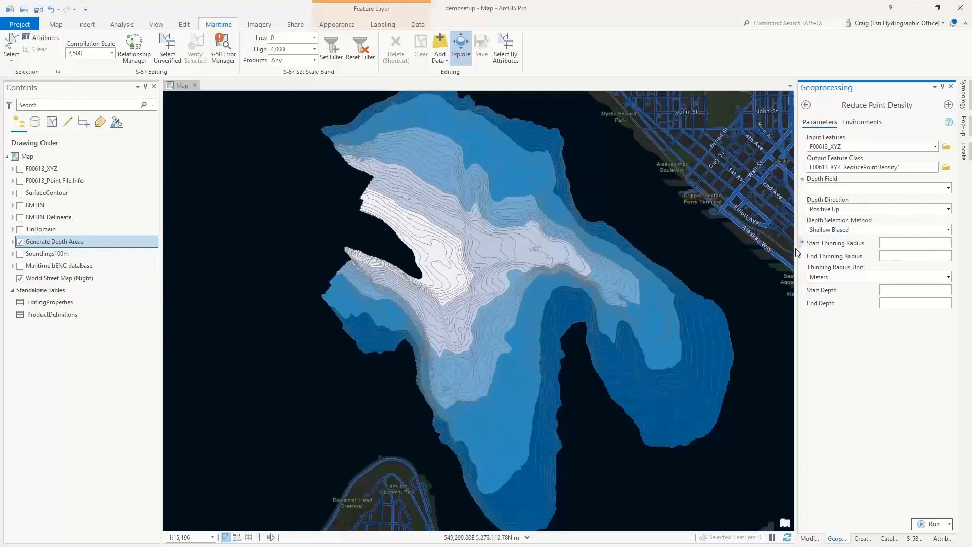
{"action": "mouse_move", "coordinate": [804, 245]}
{"action": "left_click", "coordinate": [920, 257]}
{"action": "type", "text": "80"}
{"action": "left_click", "coordinate": [945, 305]}
{"action": "left_click_drag", "start_coordinate": [939, 243], "coordinate": [956, 244]}
- Leave Reduce Point Density, hide the Generate Depth Areas layer and show the Soundings100m layer on the map
{"action": "left_click", "coordinate": [806, 106]}
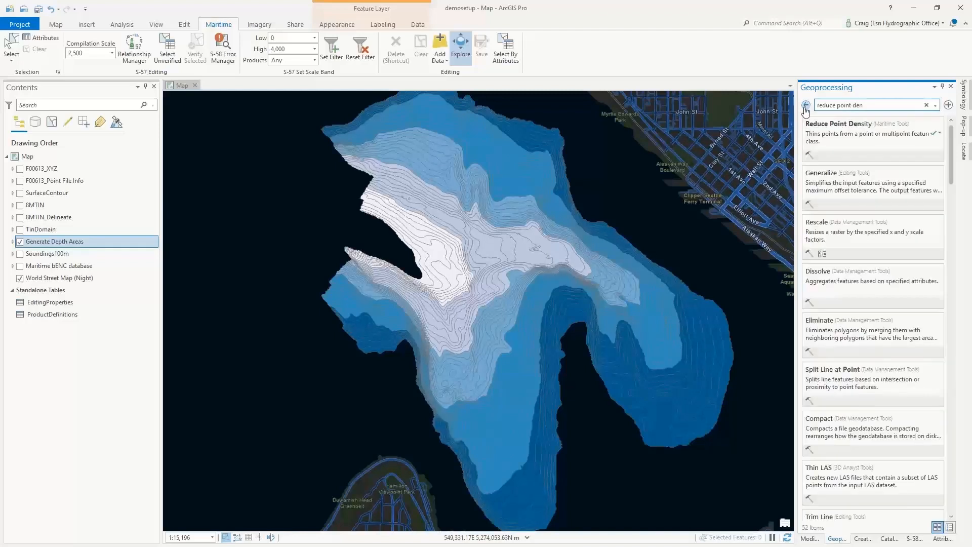
{"action": "left_click", "coordinate": [19, 243]}
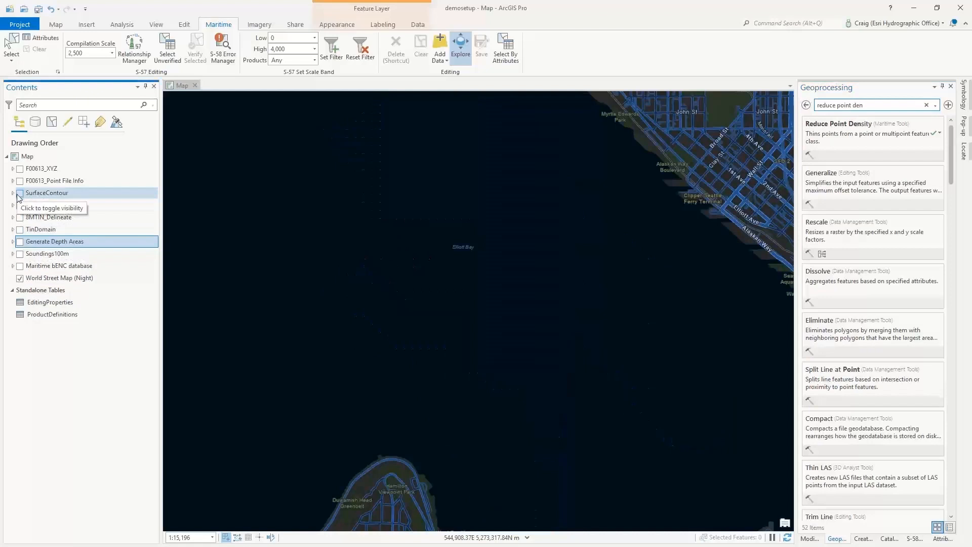
{"action": "left_click", "coordinate": [20, 254]}
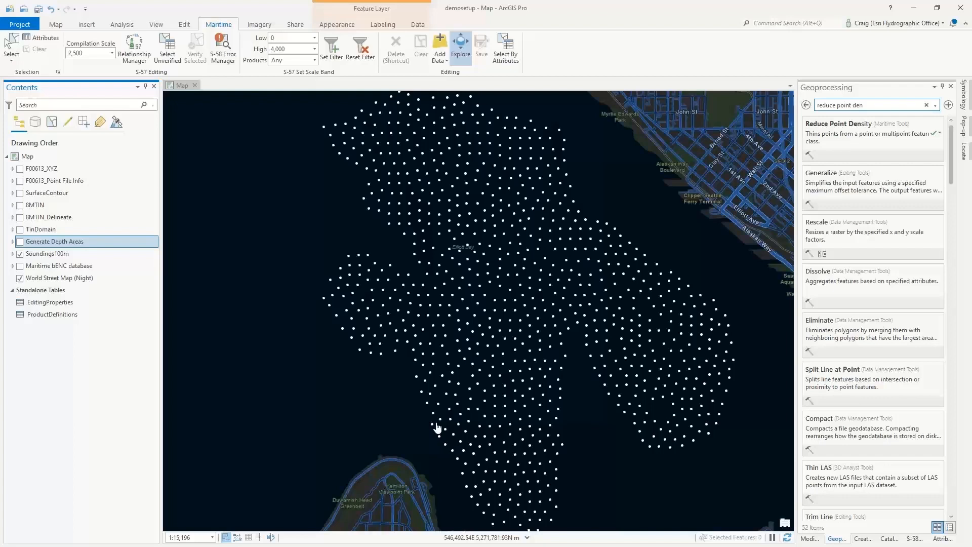
{"action": "left_click", "coordinate": [819, 106]}
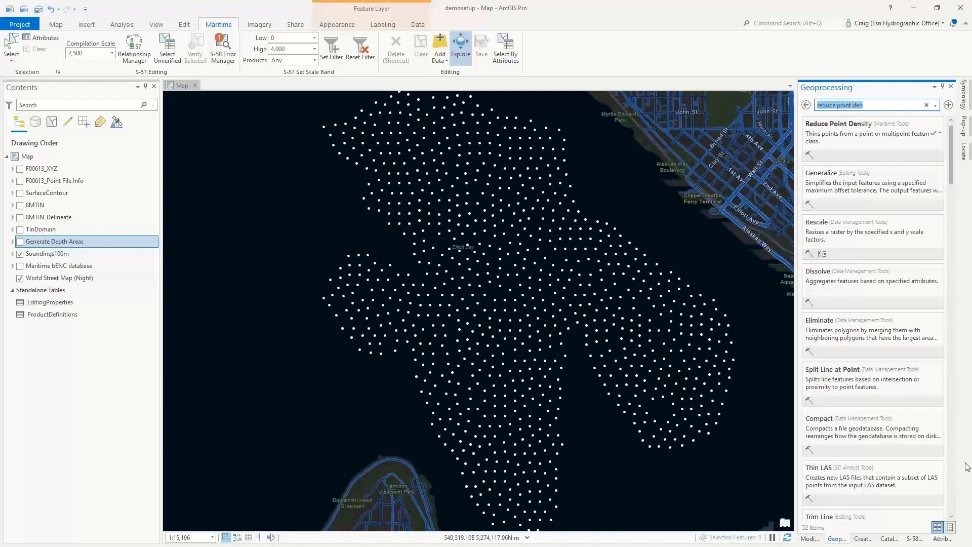
- List the project's databases in the catalog and review the options for adding or creating a database
{"action": "left_click", "coordinate": [889, 539]}
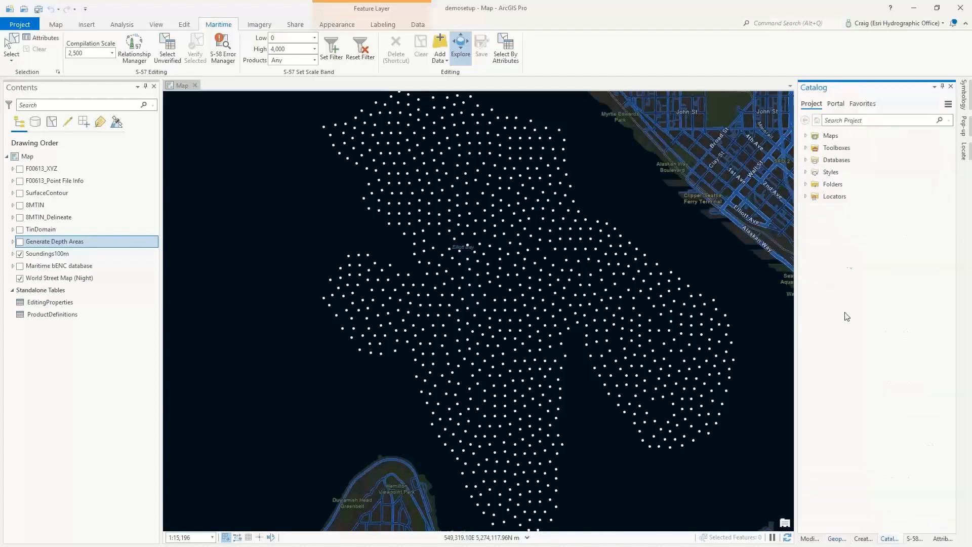
{"action": "left_click", "coordinate": [806, 160]}
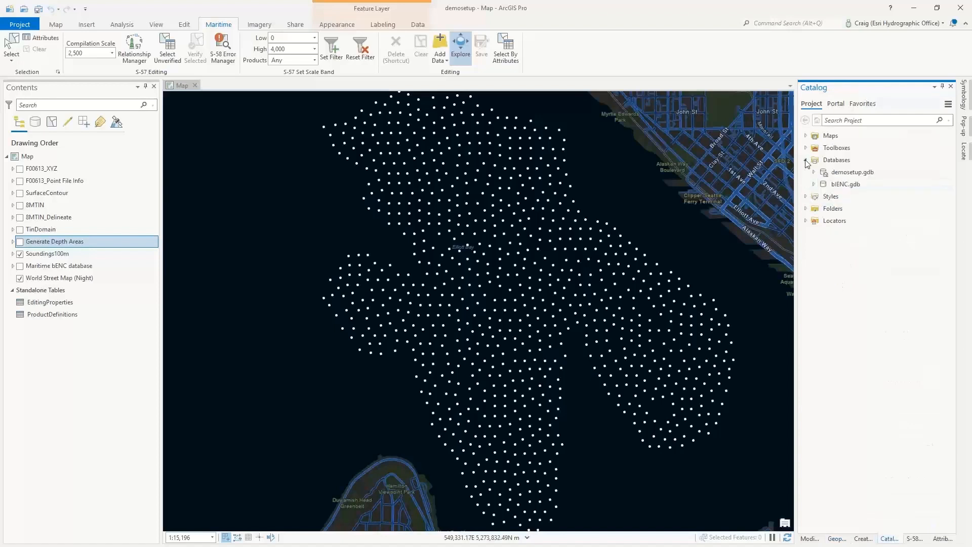
{"action": "left_click", "coordinate": [854, 186]}
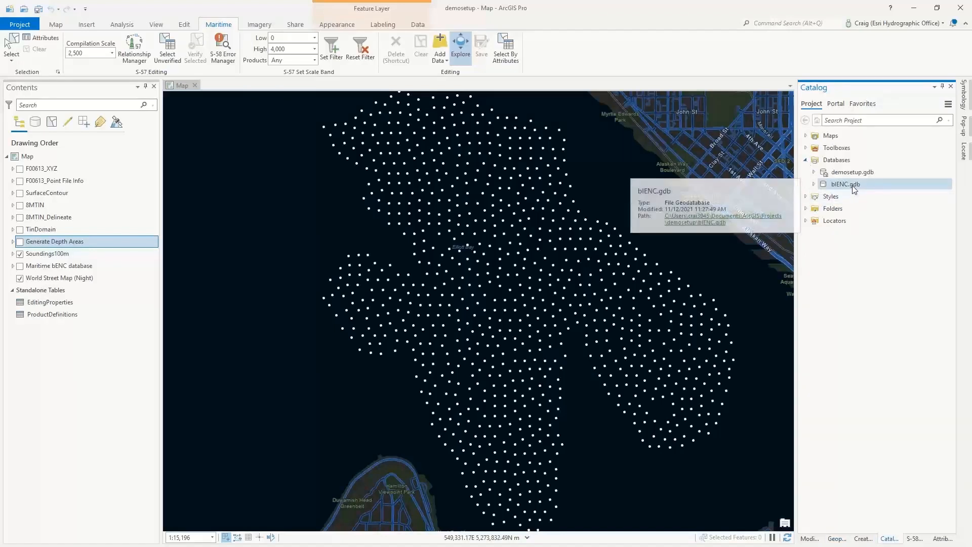
{"action": "right_click", "coordinate": [846, 162]}
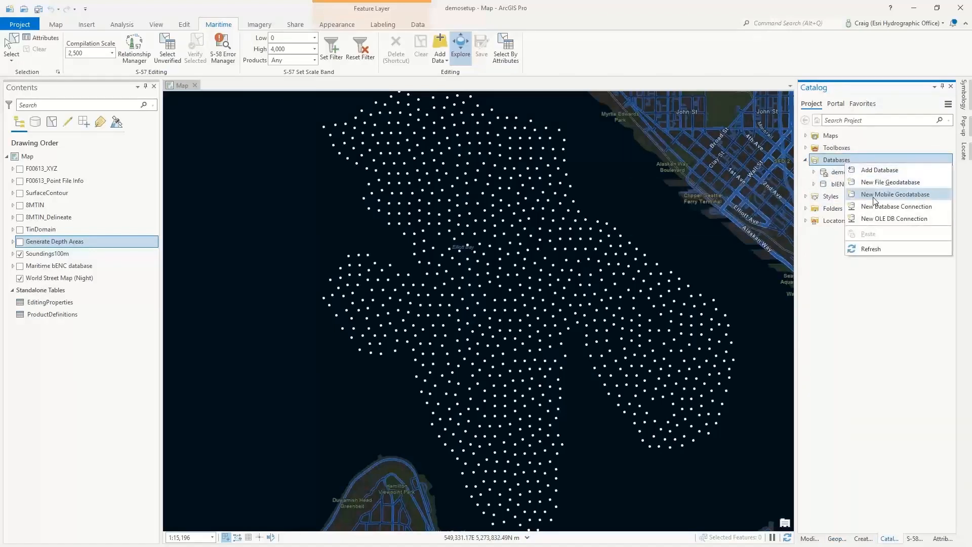
{"action": "left_click", "coordinate": [822, 298]}
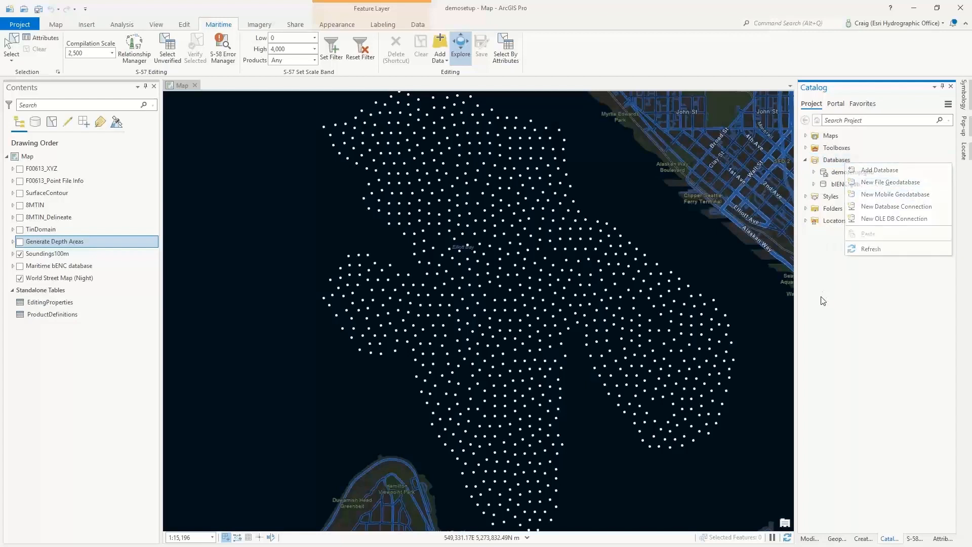
- Review the import options of the bIENC.gdb geodatabase without choosing one
{"action": "mouse_move", "coordinate": [846, 186]}
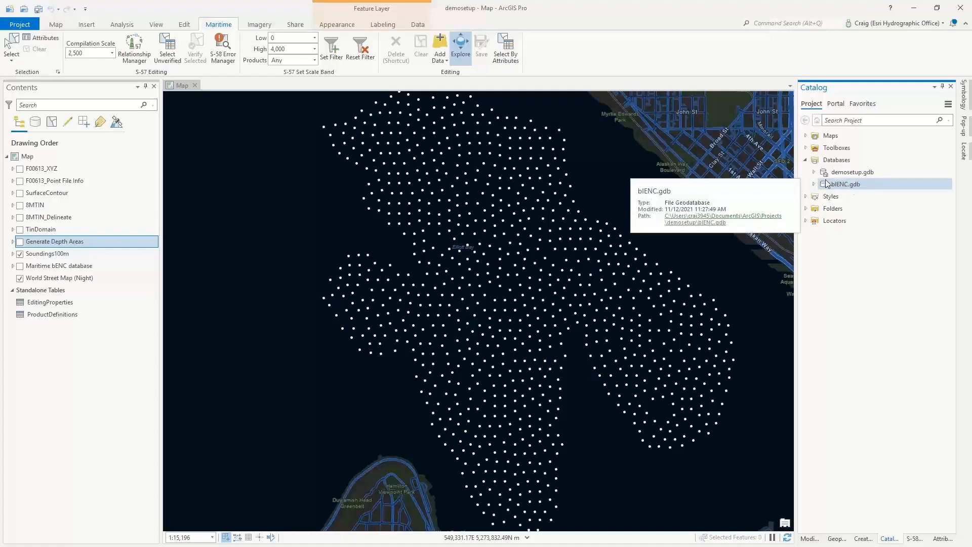
{"action": "right_click", "coordinate": [843, 188]}
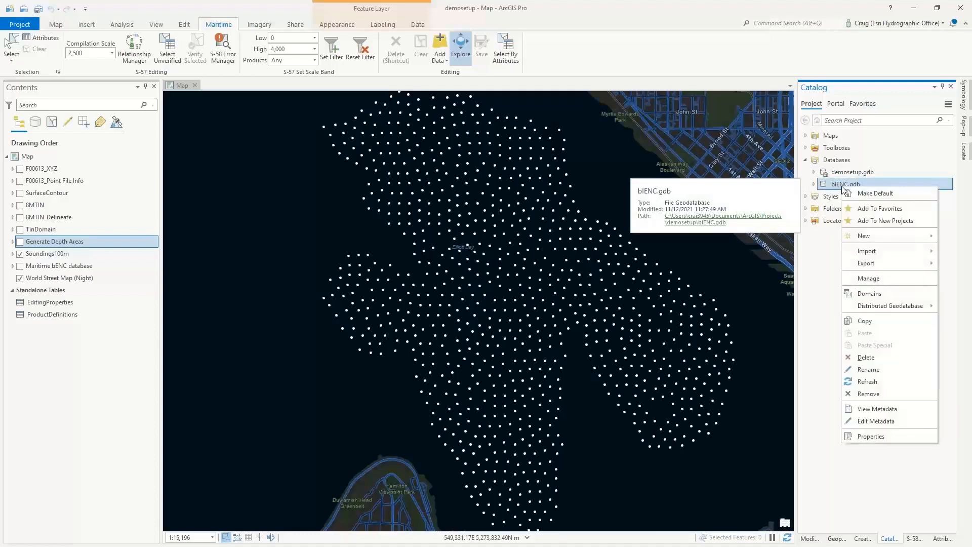
{"action": "mouse_move", "coordinate": [875, 254]}
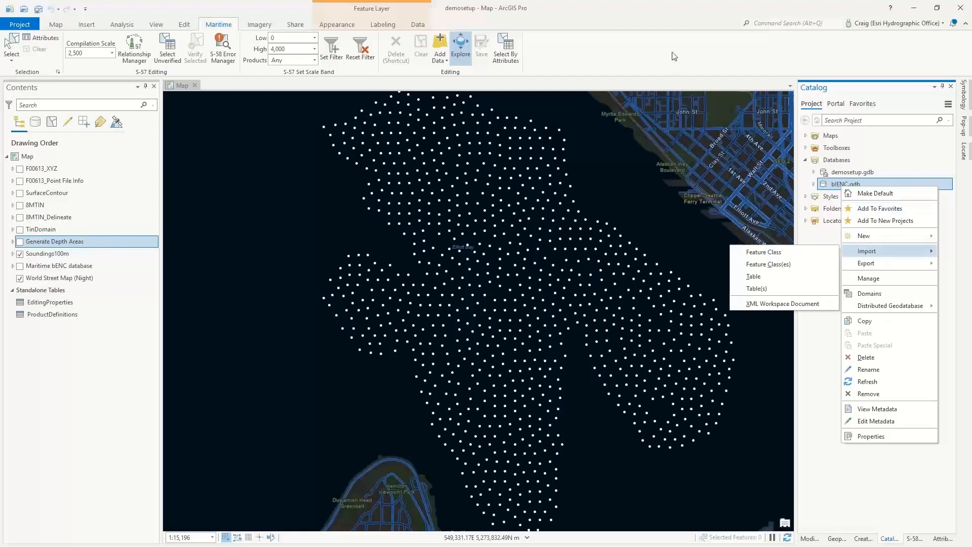
{"action": "left_click", "coordinate": [714, 34]}
- Expand bIENC.gdb and its Nautical dataset to examine the feature classes they contain
{"action": "left_click", "coordinate": [814, 184]}
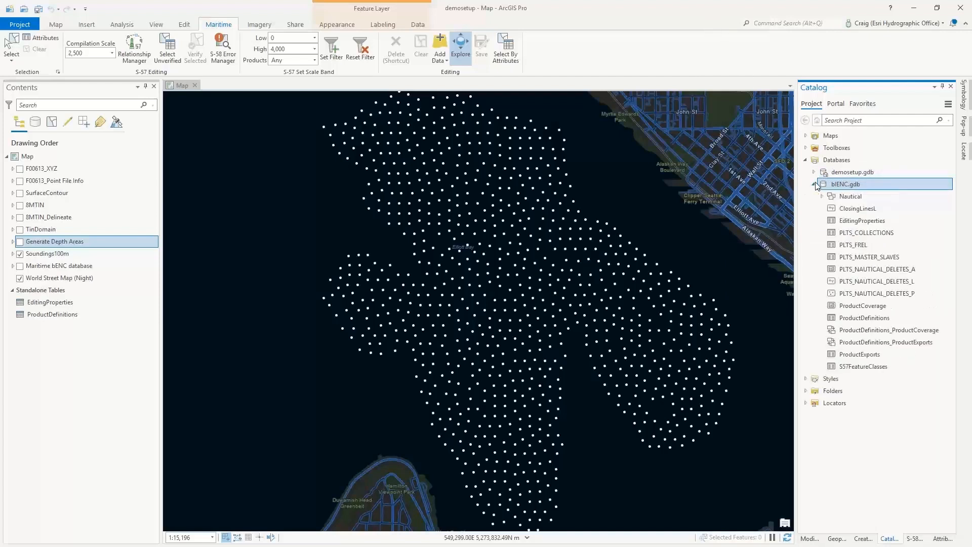
{"action": "left_click", "coordinate": [821, 197]}
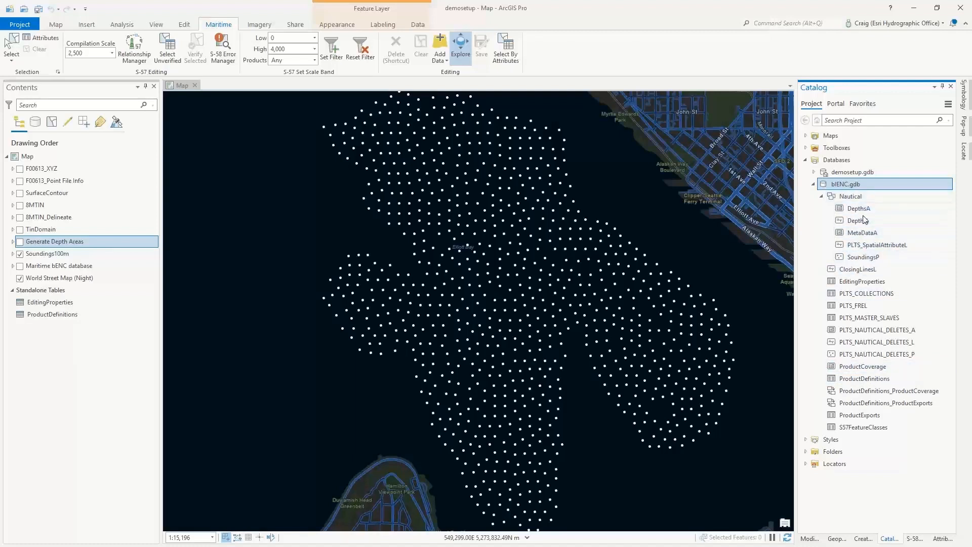
{"action": "mouse_move", "coordinate": [861, 234]}
- Return to the geoprocessing tools, search for "append" and open the Append tool
{"action": "left_click", "coordinate": [837, 538]}
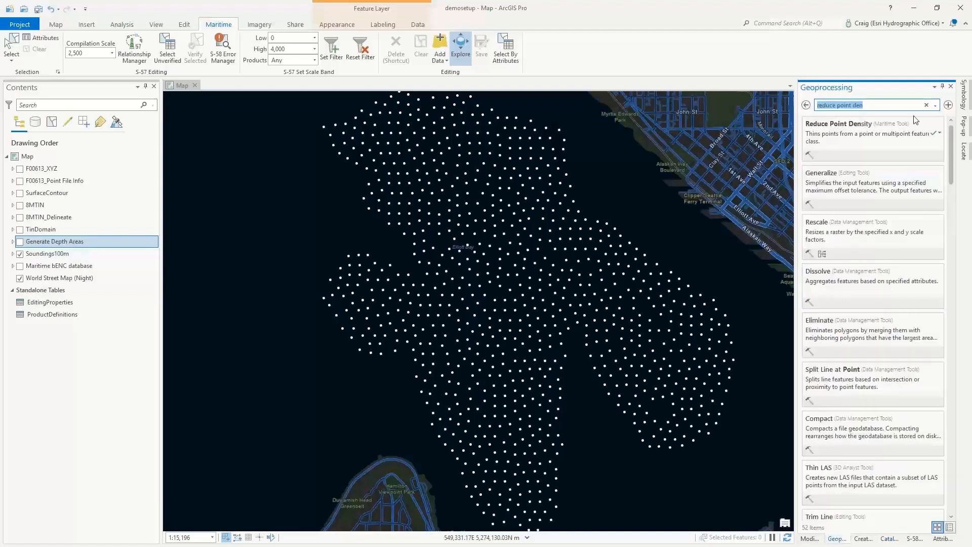
{"action": "type", "text": "append"}
{"action": "left_click", "coordinate": [851, 141]}
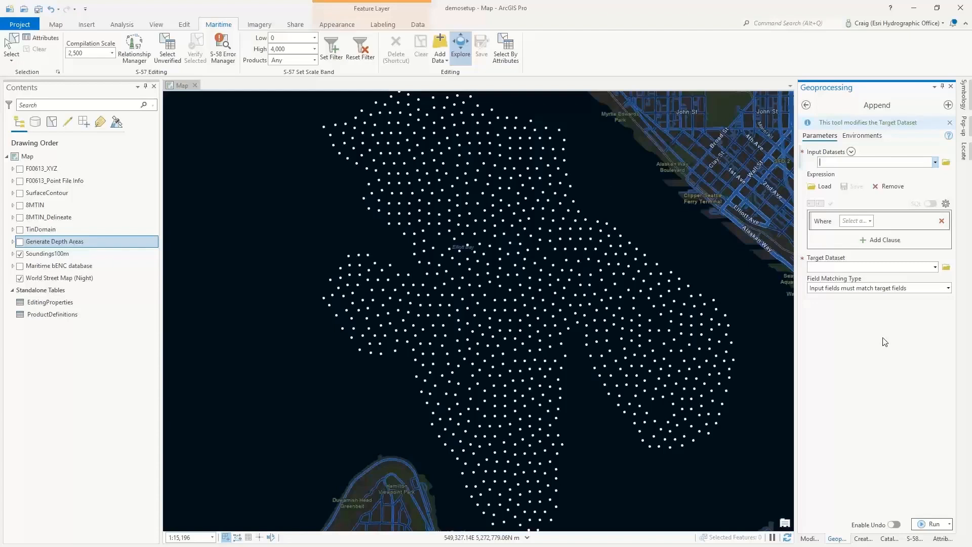
- Review the available input datasets and target datasets for Append without choosing any
{"action": "left_click", "coordinate": [935, 162]}
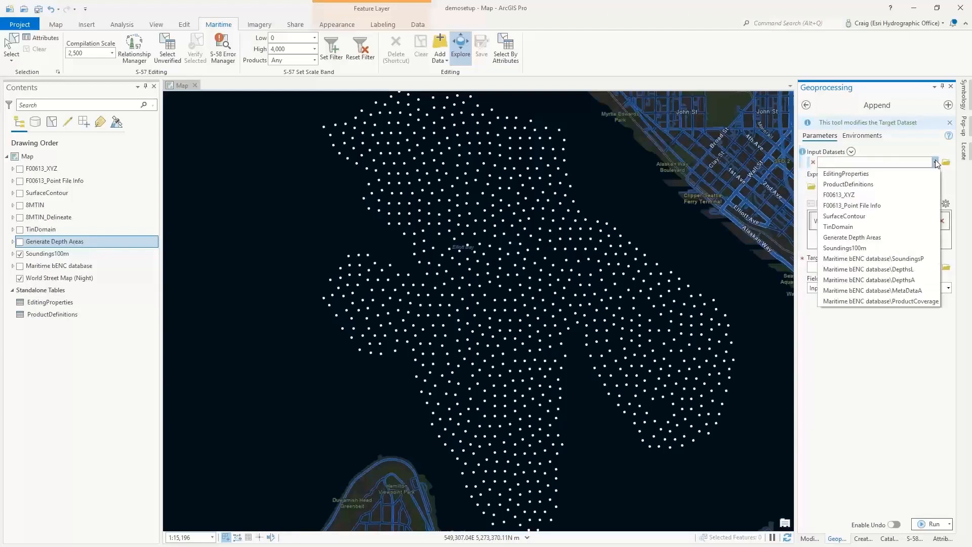
{"action": "left_click", "coordinate": [861, 404]}
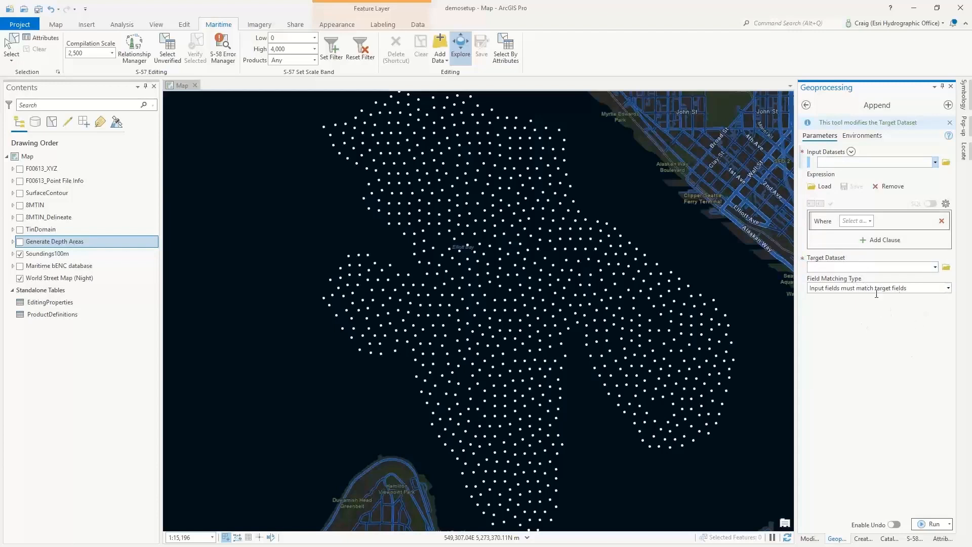
{"action": "left_click", "coordinate": [935, 268]}
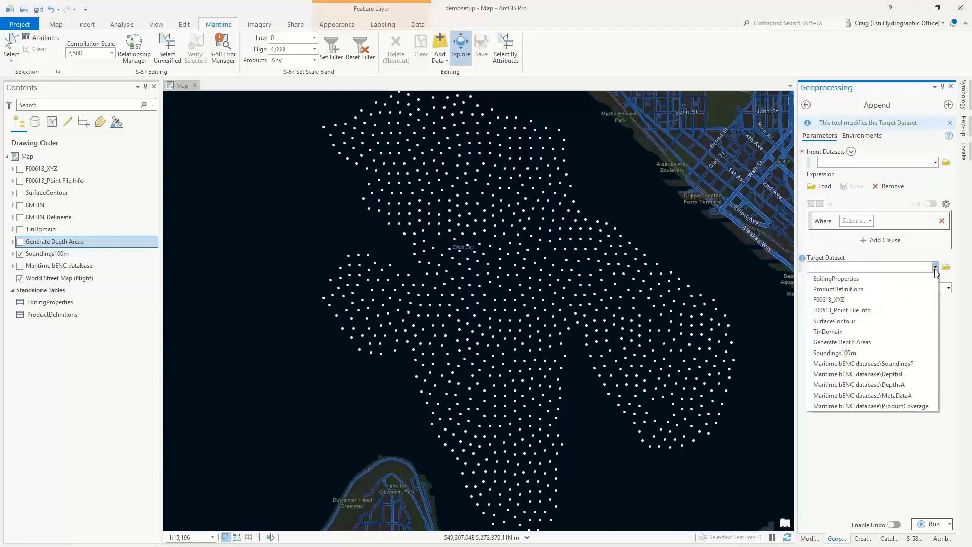
{"action": "left_click", "coordinate": [935, 268]}
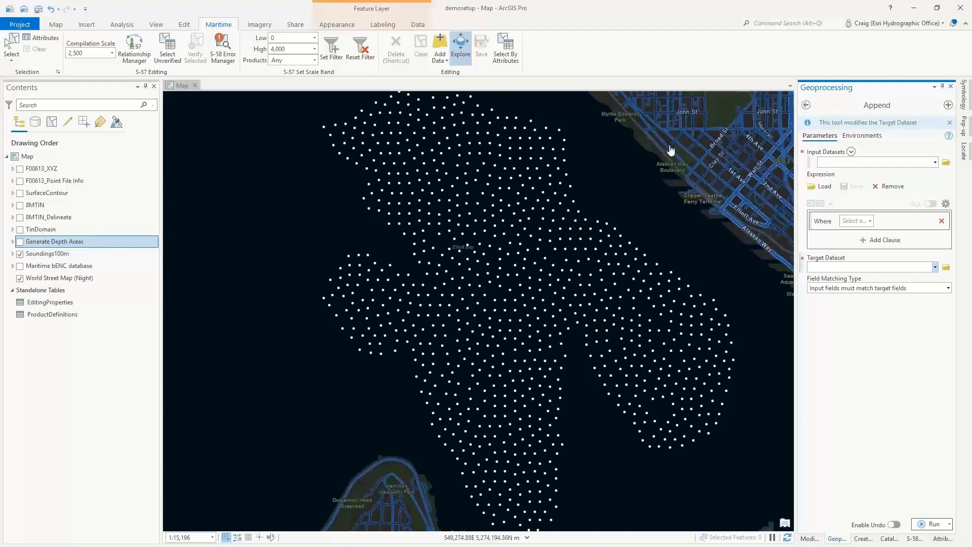
- Hide the Soundings100m layer, show the Maritime bENC database layer and expand its sublayers
{"action": "left_click", "coordinate": [19, 254]}
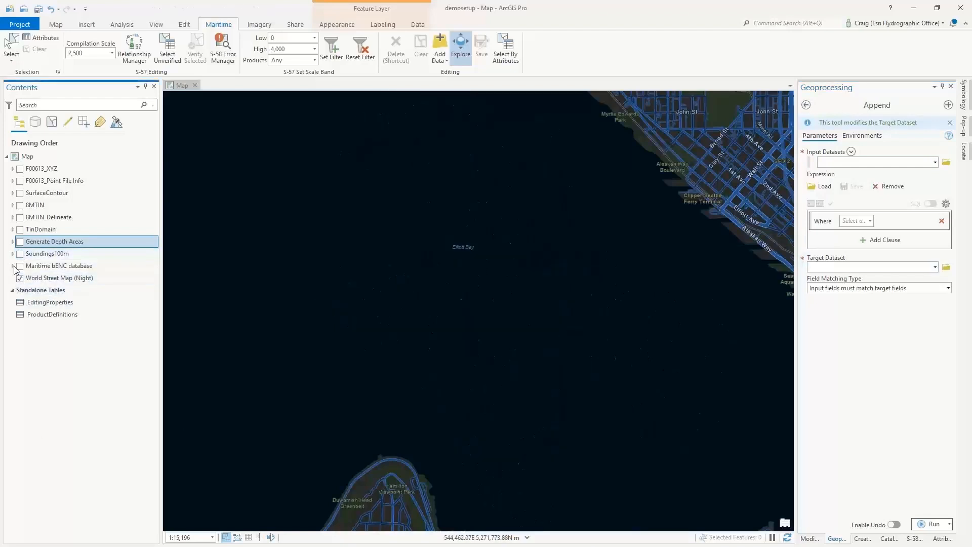
{"action": "left_click", "coordinate": [20, 266]}
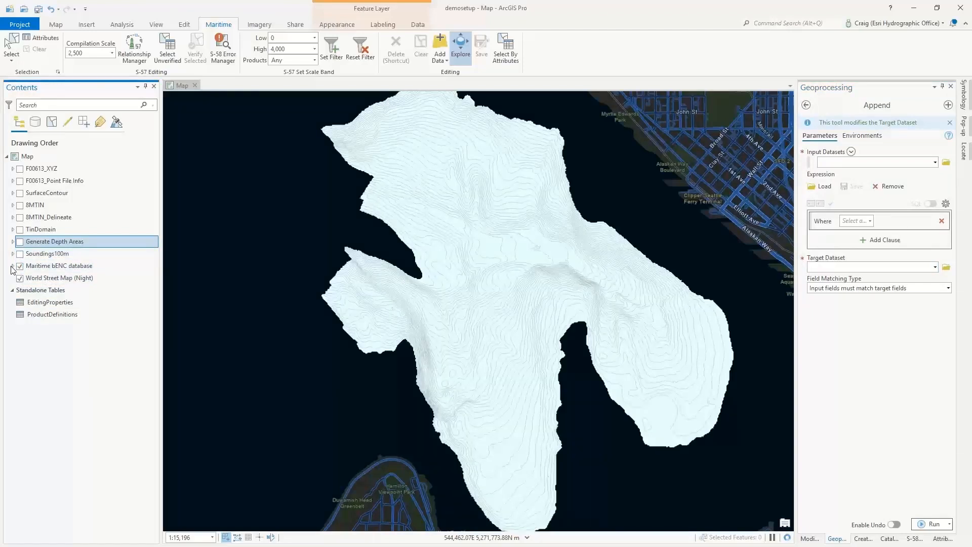
{"action": "left_click", "coordinate": [13, 265]}
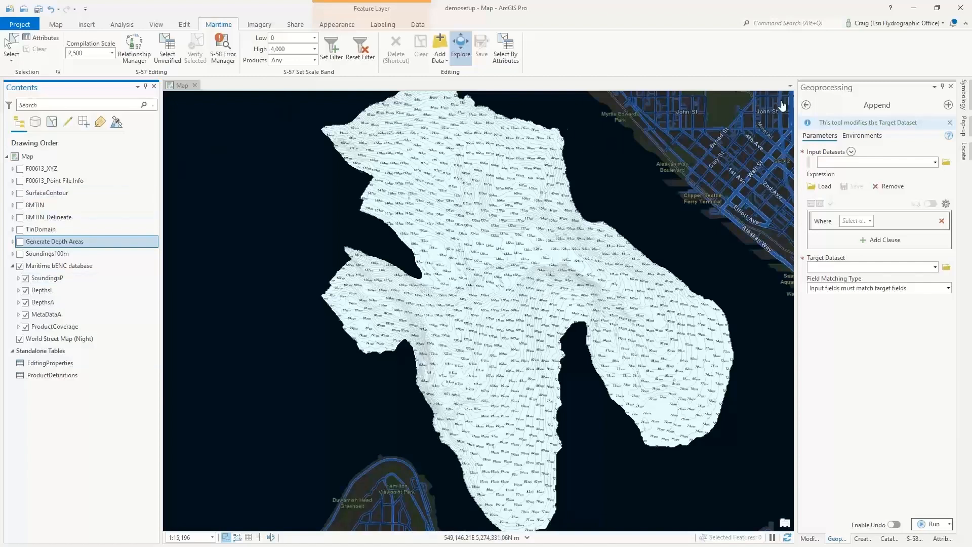
- Leave Append, search the tools for "export geo" and open the Export Geodatabase To S-57 tool
{"action": "left_click", "coordinate": [806, 105]}
{"action": "left_click_drag", "start_coordinate": [867, 109], "coordinate": [817, 105]}
{"action": "type", "text": "export geo"}
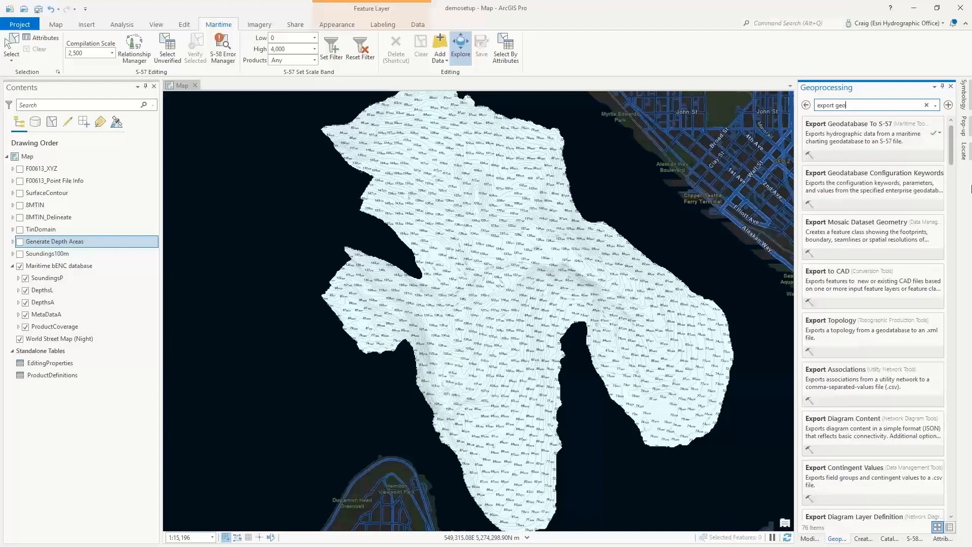
{"action": "left_click", "coordinate": [842, 135]}
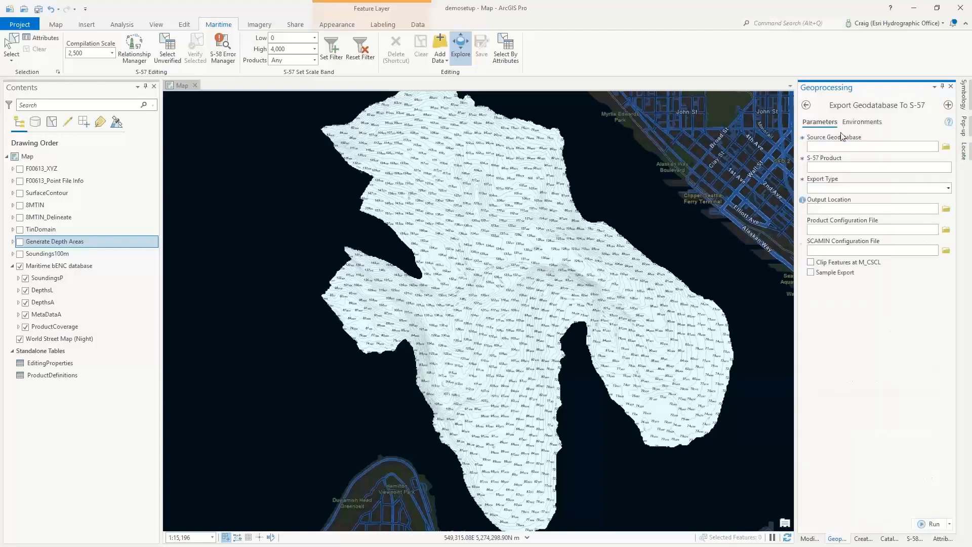
- Set bIENC.gdb as the source geodatabase for the S-57 export
{"action": "left_click", "coordinate": [945, 147]}
{"action": "left_click", "coordinate": [487, 278]}
{"action": "left_click", "coordinate": [588, 390]}
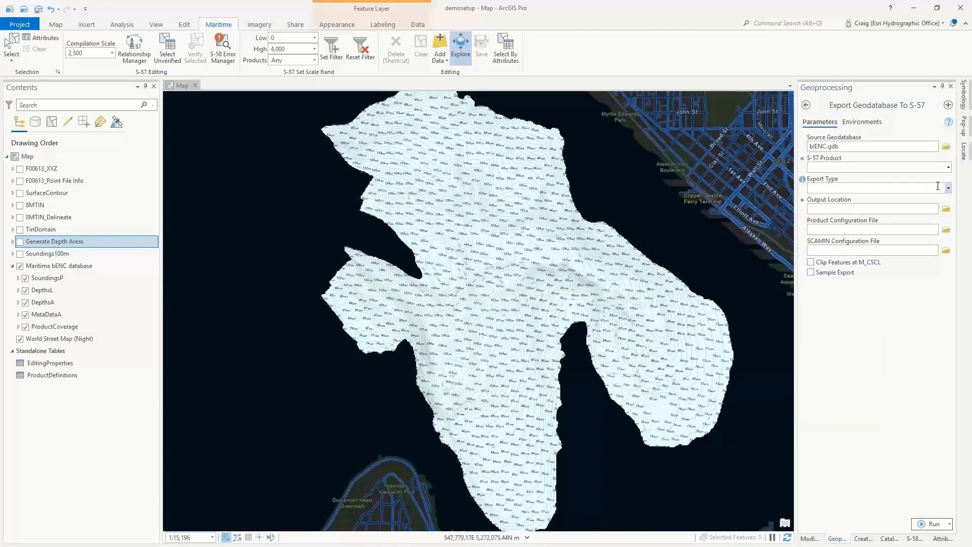
- Review the available S-57 products and export types without choosing any
{"action": "left_click", "coordinate": [948, 168]}
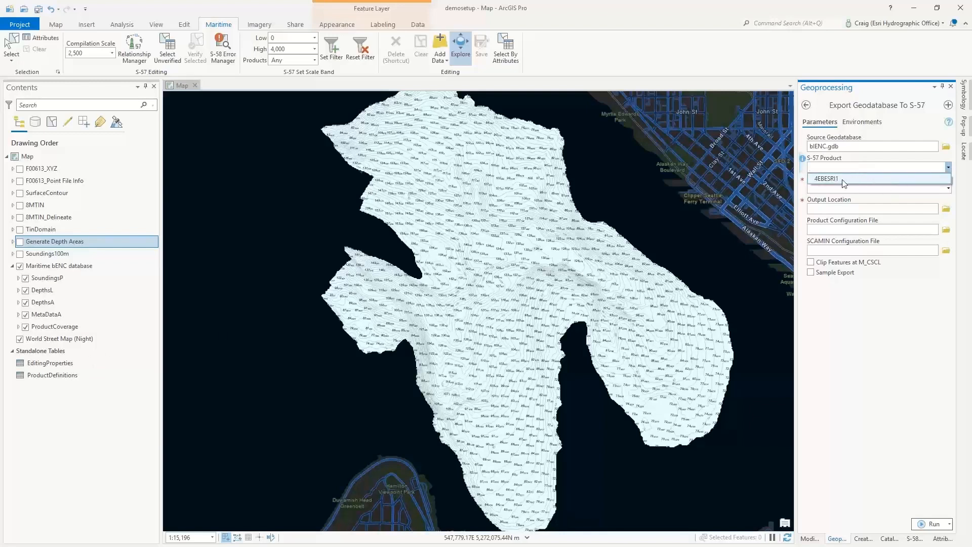
{"action": "left_click", "coordinate": [875, 279]}
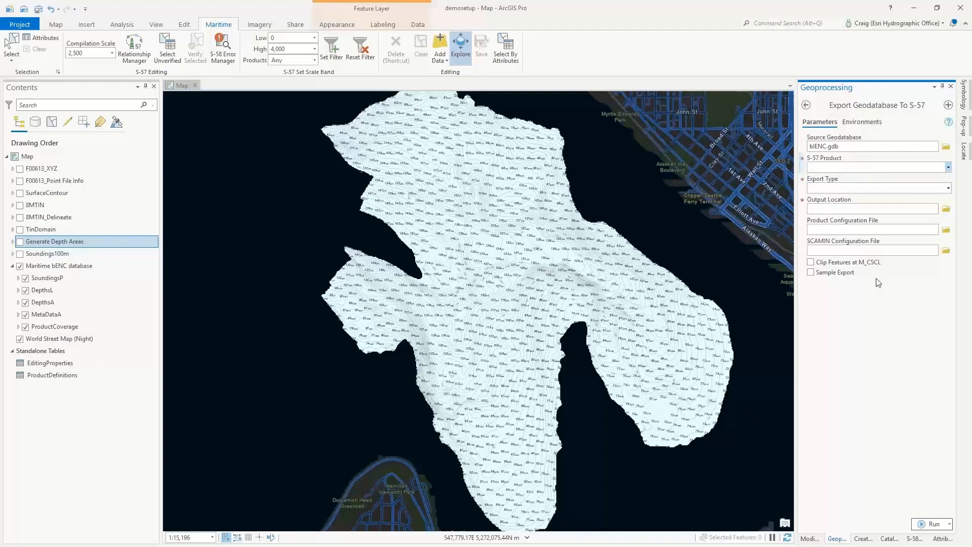
{"action": "left_click", "coordinate": [950, 187]}
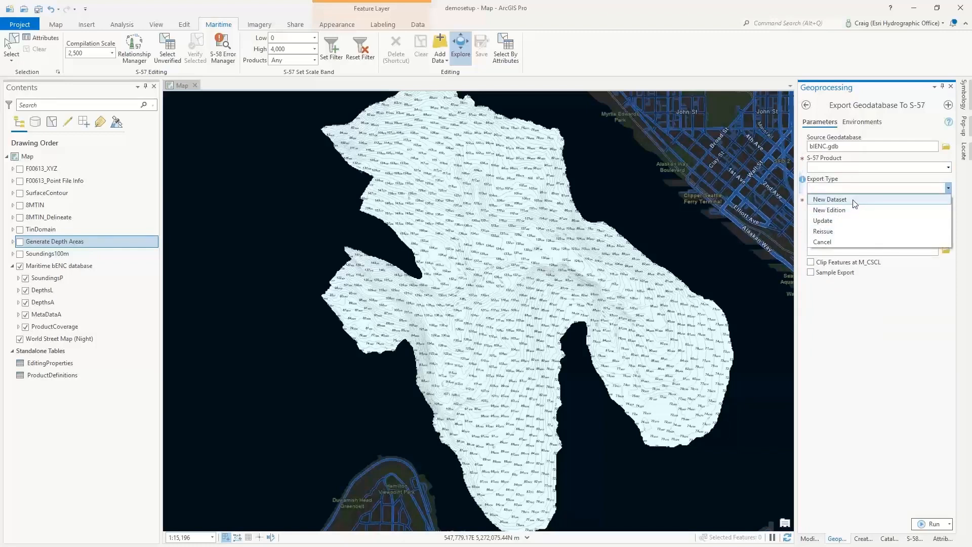
{"action": "left_click", "coordinate": [937, 373]}
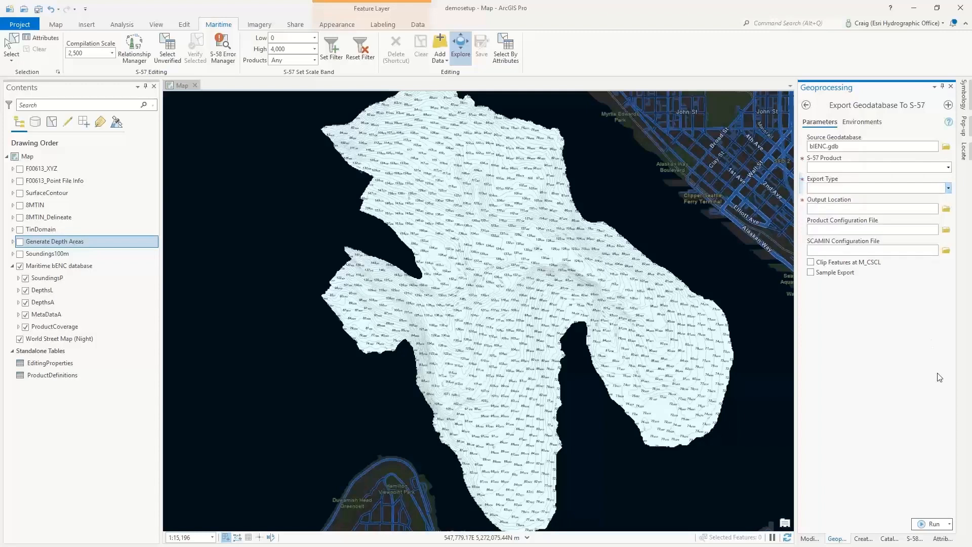
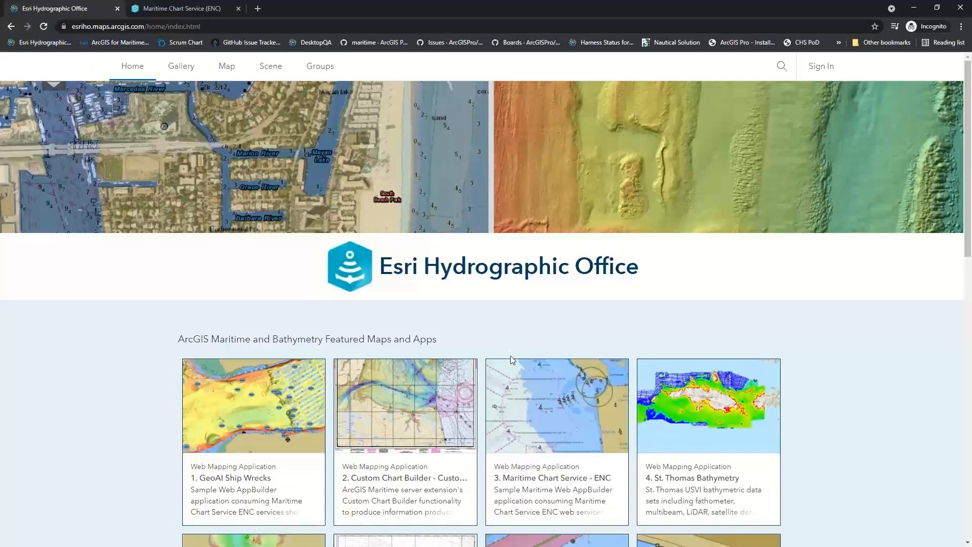
- Switch to the Maritime Chart Service (ENC) web app and dismiss its splash screen, opting not to show it again
{"action": "left_click", "coordinate": [183, 9]}
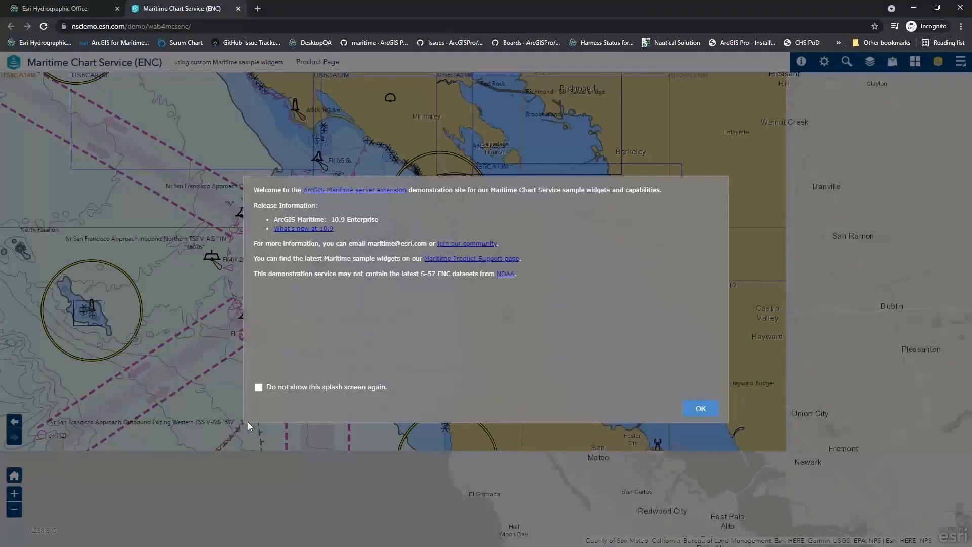
{"action": "left_click", "coordinate": [259, 388]}
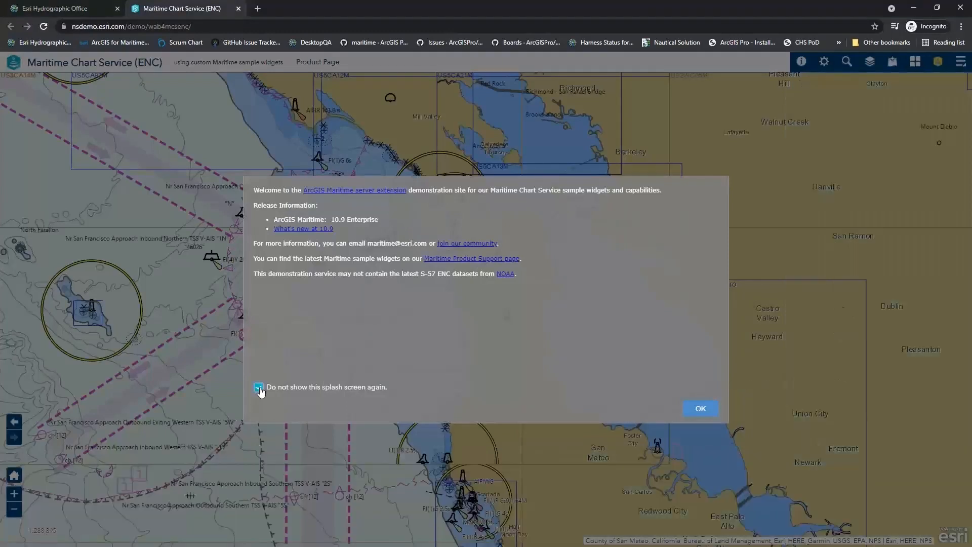
{"action": "left_click", "coordinate": [699, 409]}
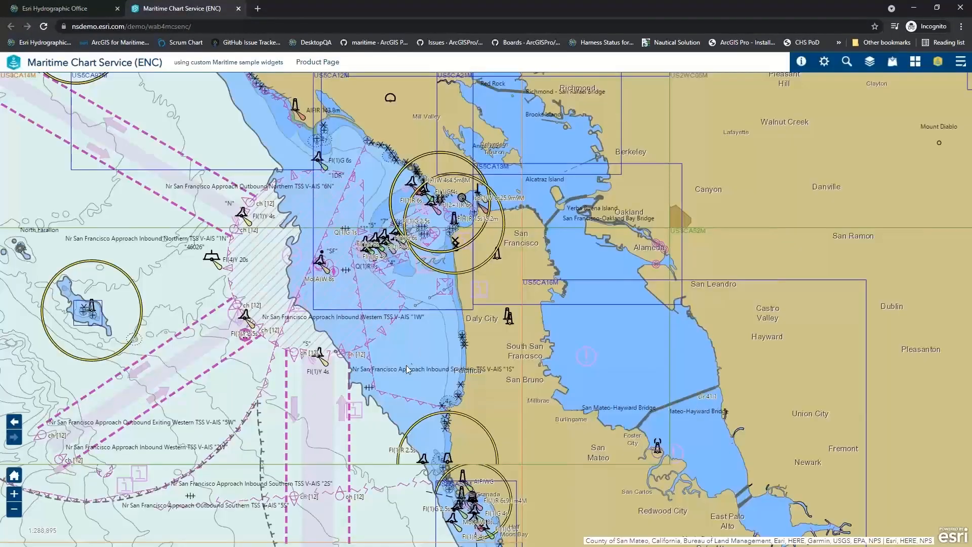
- Open the map bookmarks and go to the BIENC bookmark over the bathymetric ENC coverage in Elliott Bay
{"action": "left_click", "coordinate": [960, 63]}
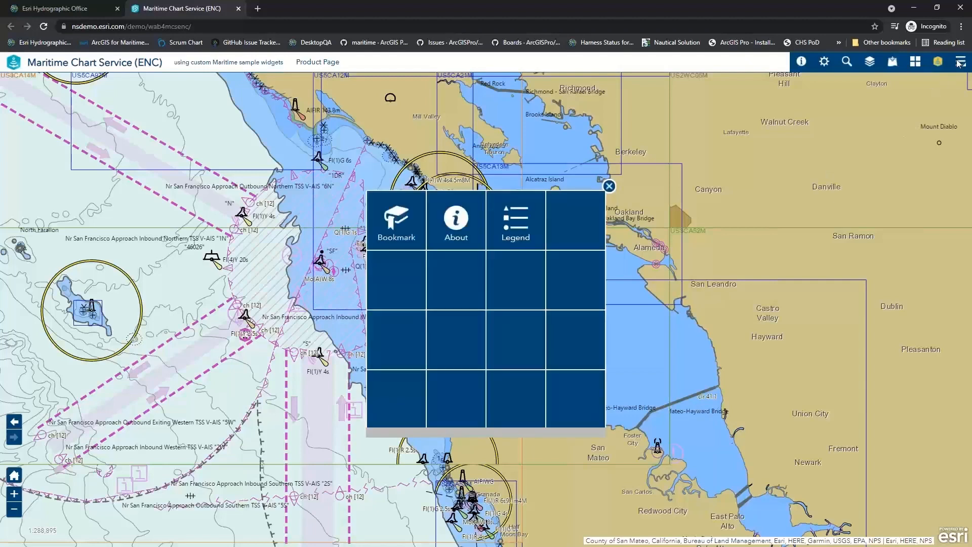
{"action": "left_click", "coordinate": [396, 232]}
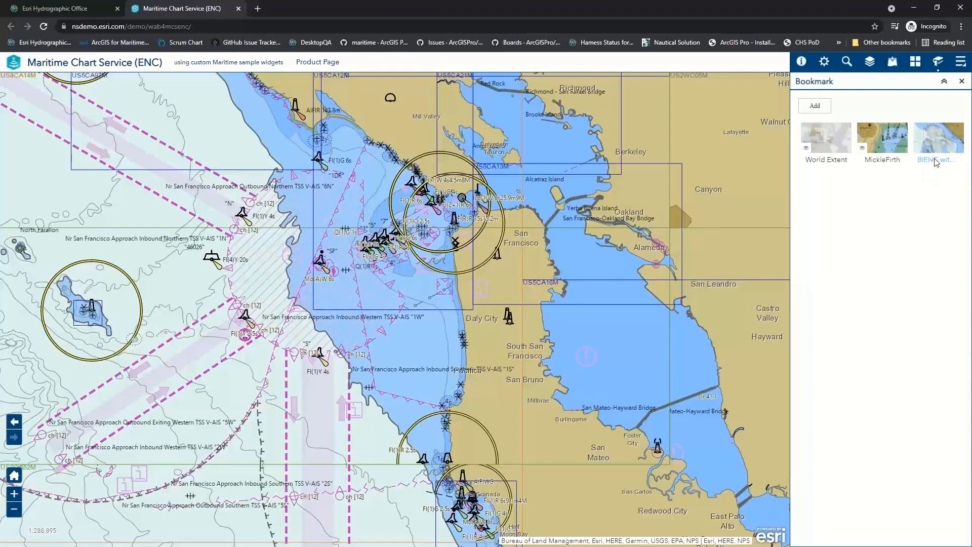
{"action": "left_click", "coordinate": [936, 161]}
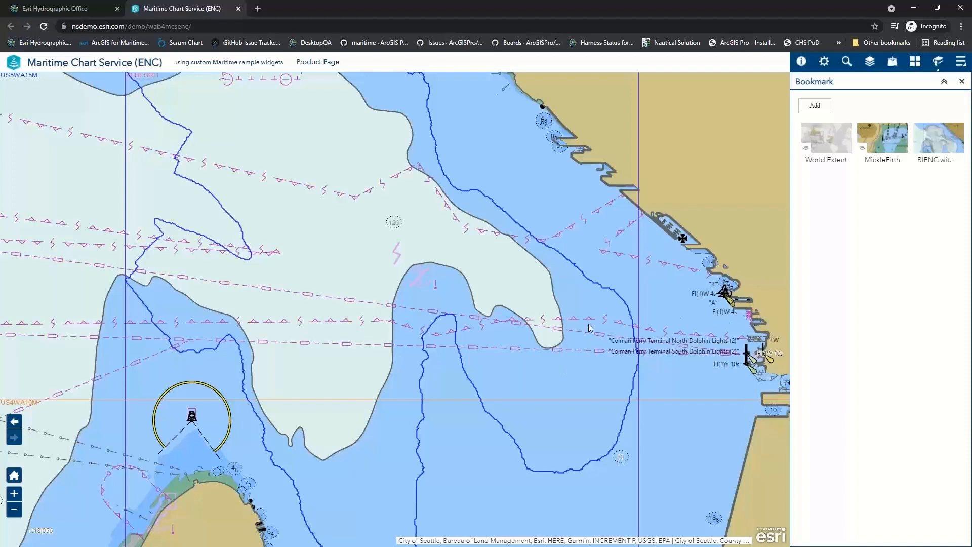
{"action": "scroll", "coordinate": [590, 327], "scroll_direction": "down", "scroll_amount": 1}
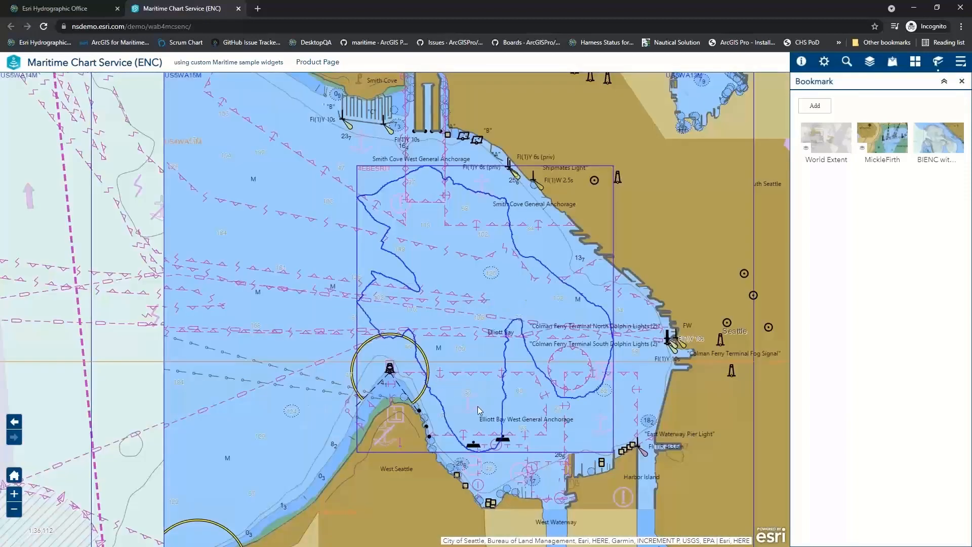
{"action": "scroll", "coordinate": [564, 399], "scroll_direction": "up", "scroll_amount": 1}
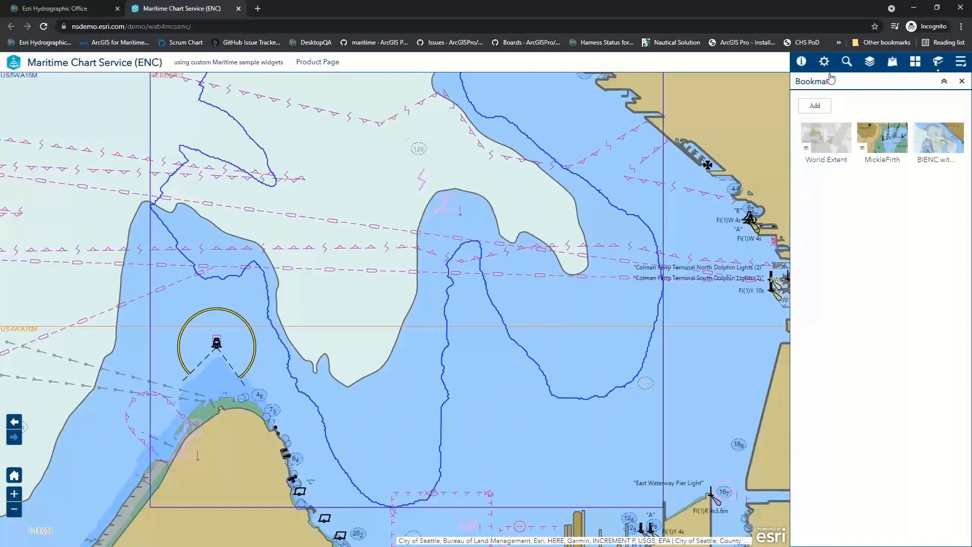
- Turn on Display Bathymetric IENC in the miscellaneous Maritime display properties of the ENC layer
{"action": "left_click", "coordinate": [825, 62]}
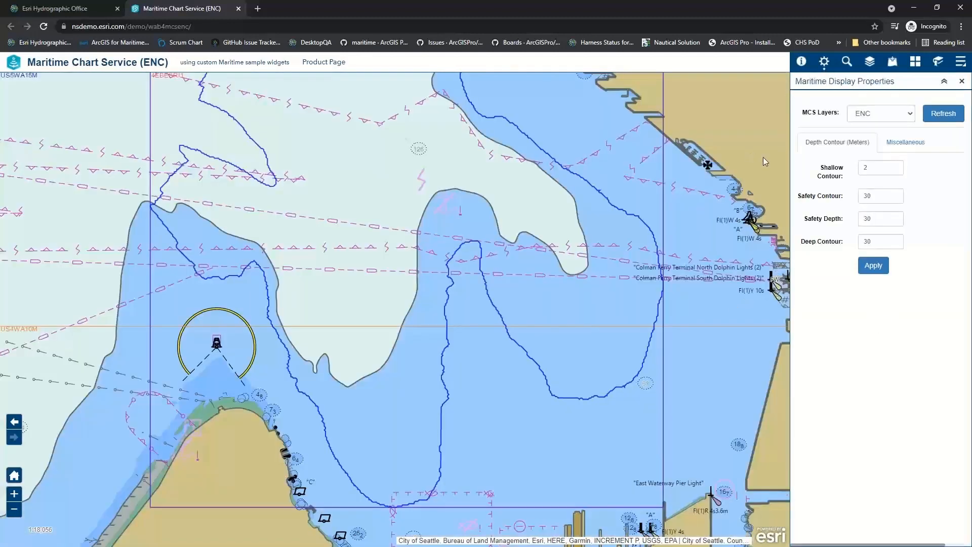
{"action": "left_click", "coordinate": [895, 144]}
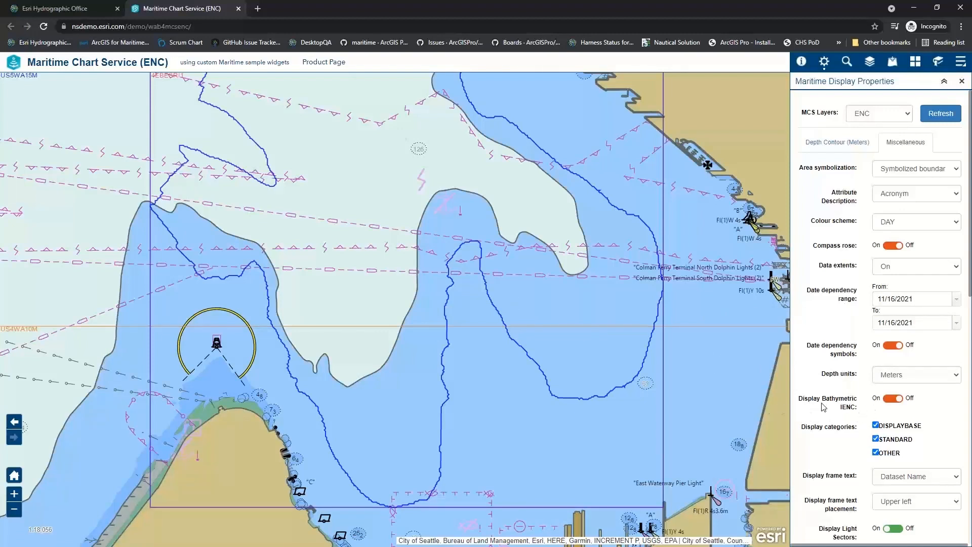
{"action": "left_click", "coordinate": [890, 400]}
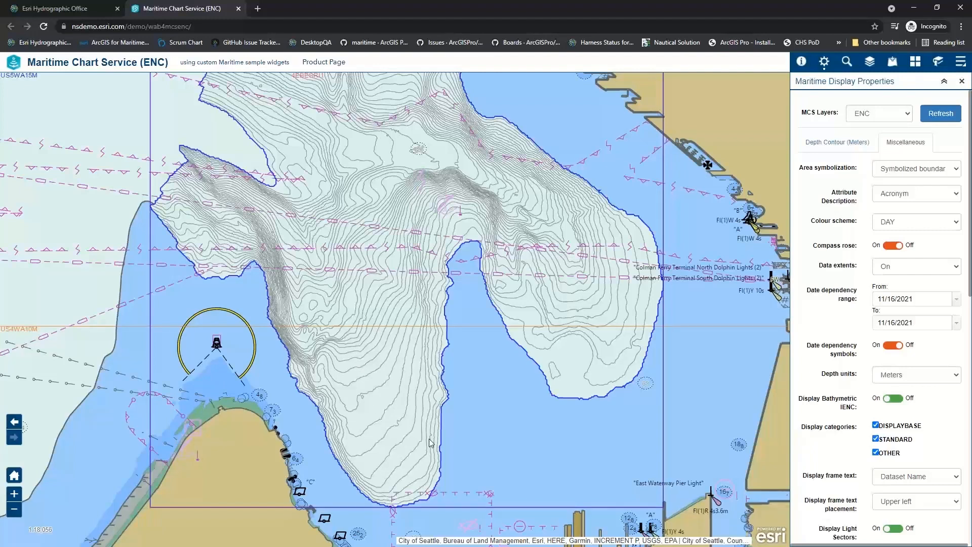
- Identify the chart features at a point inside the eastern bathymetric contour area, page through to the fourth result and close the results
{"action": "scroll", "coordinate": [605, 301], "scroll_direction": "up", "scroll_amount": 1}
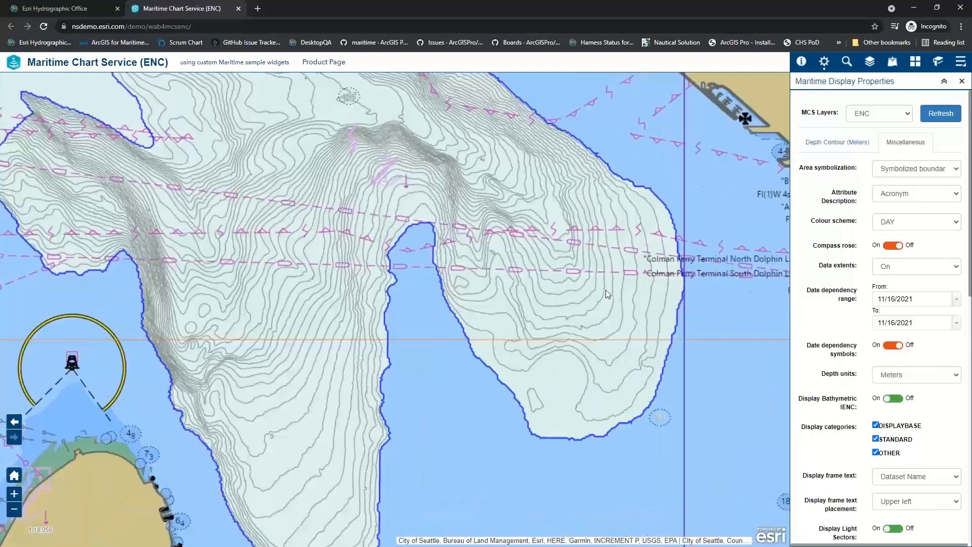
{"action": "left_click", "coordinate": [801, 61]}
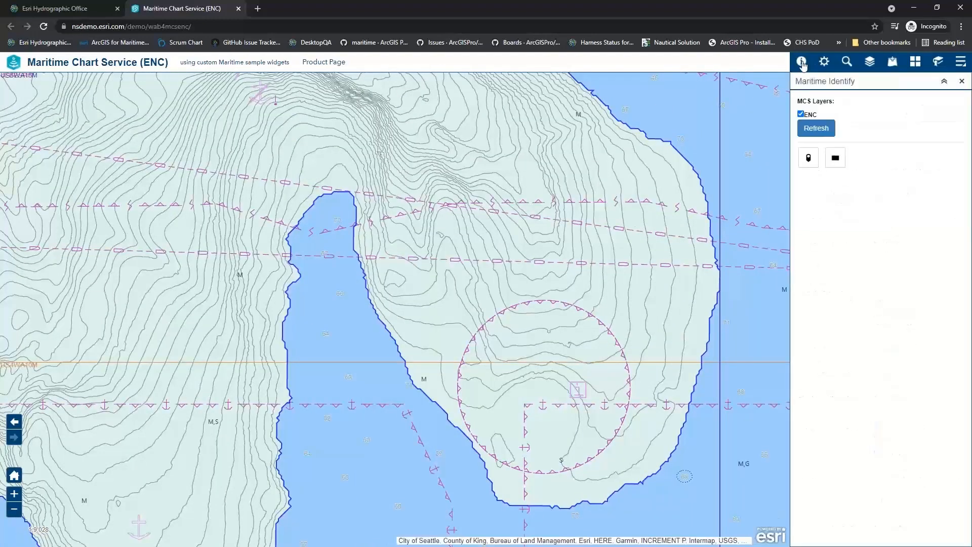
{"action": "left_click", "coordinate": [810, 161]}
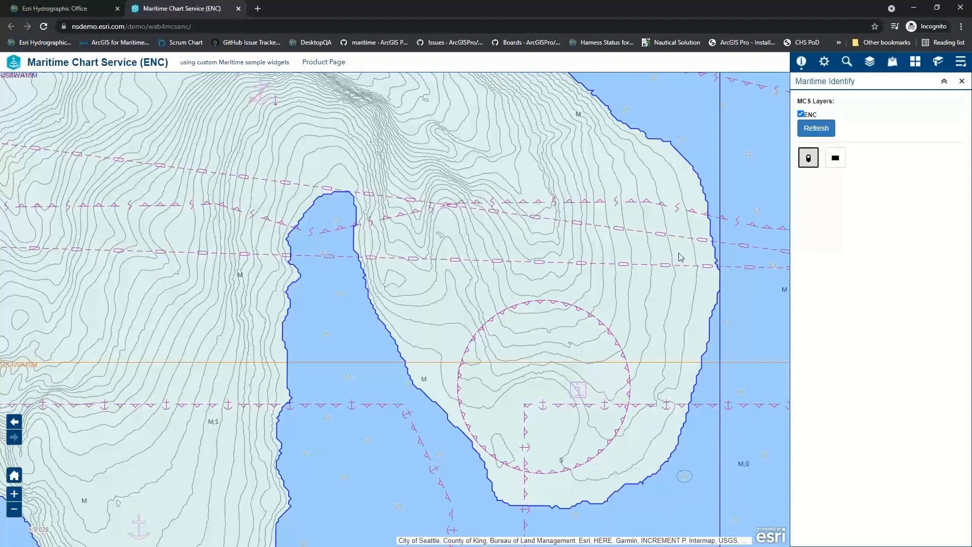
{"action": "left_click", "coordinate": [666, 181]}
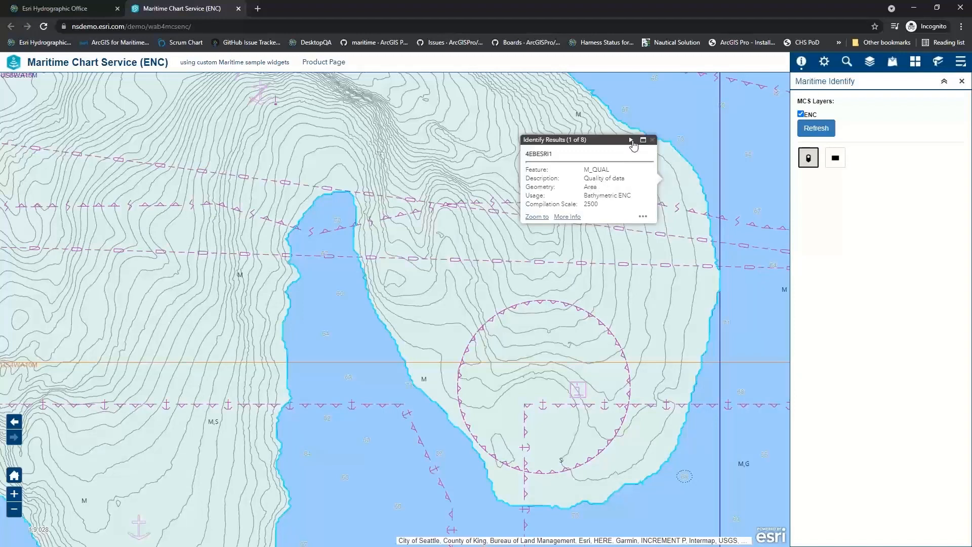
{"action": "left_click", "coordinate": [632, 140]}
{"action": "left_click", "coordinate": [631, 141]}
{"action": "left_click", "coordinate": [632, 140]}
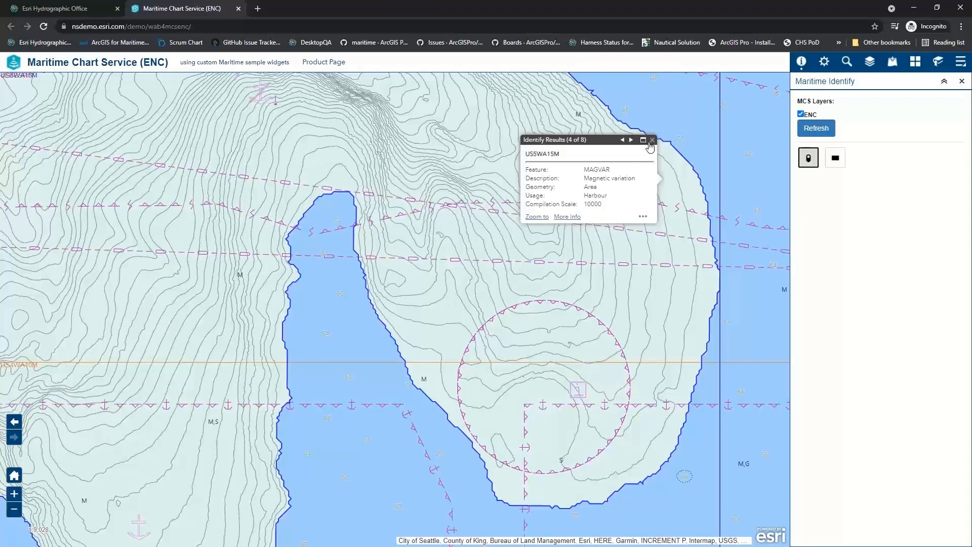
{"action": "left_click", "coordinate": [652, 141]}
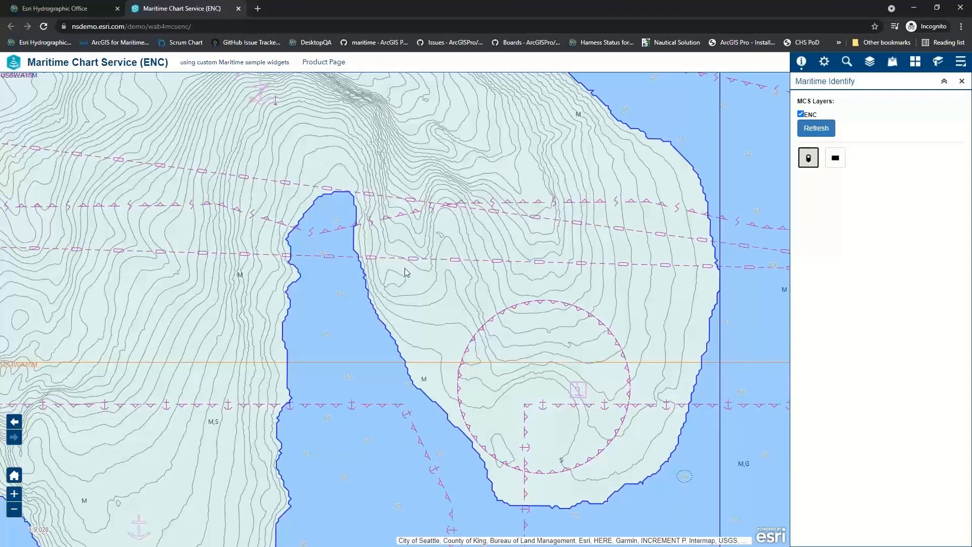
- Set the safety contour of the ENC layer to 80 meters and apply it to the chart
{"action": "scroll", "coordinate": [416, 324], "scroll_direction": "down", "scroll_amount": 1}
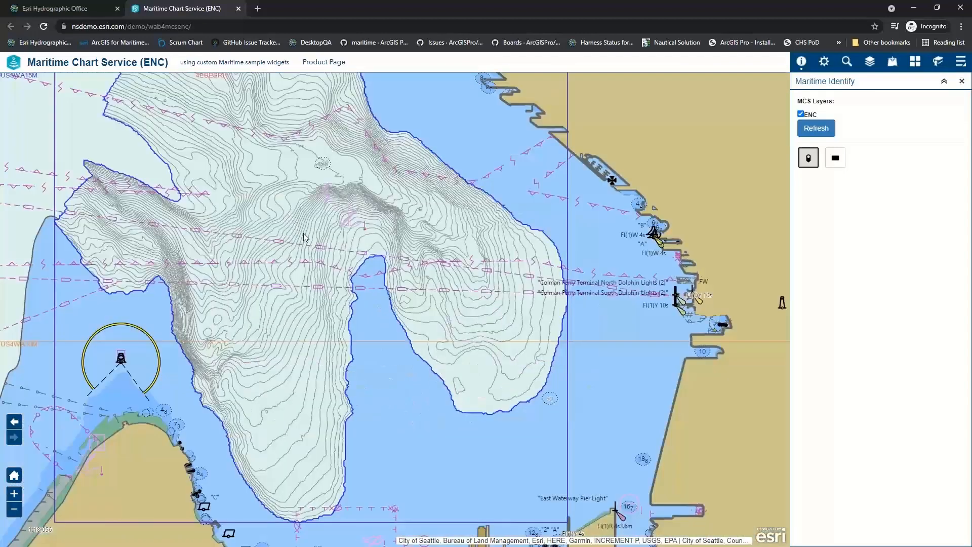
{"action": "left_click_drag", "start_coordinate": [302, 226], "coordinate": [399, 282]}
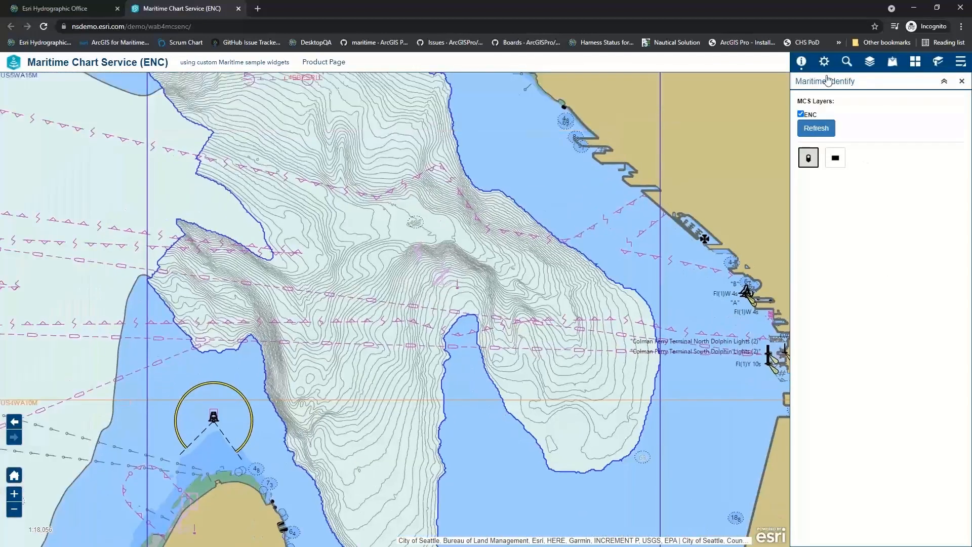
{"action": "left_click", "coordinate": [830, 65]}
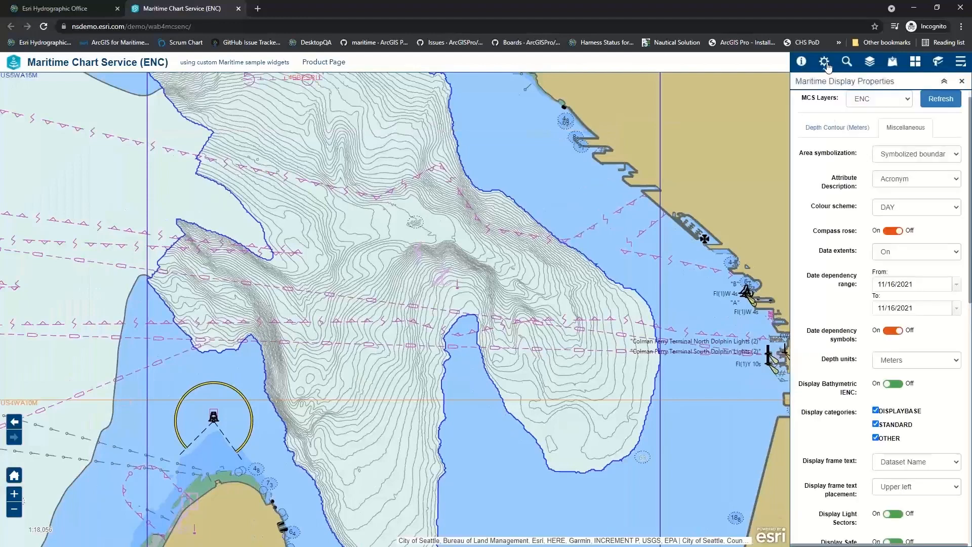
{"action": "left_click", "coordinate": [831, 127]}
{"action": "double_click", "coordinate": [877, 194]}
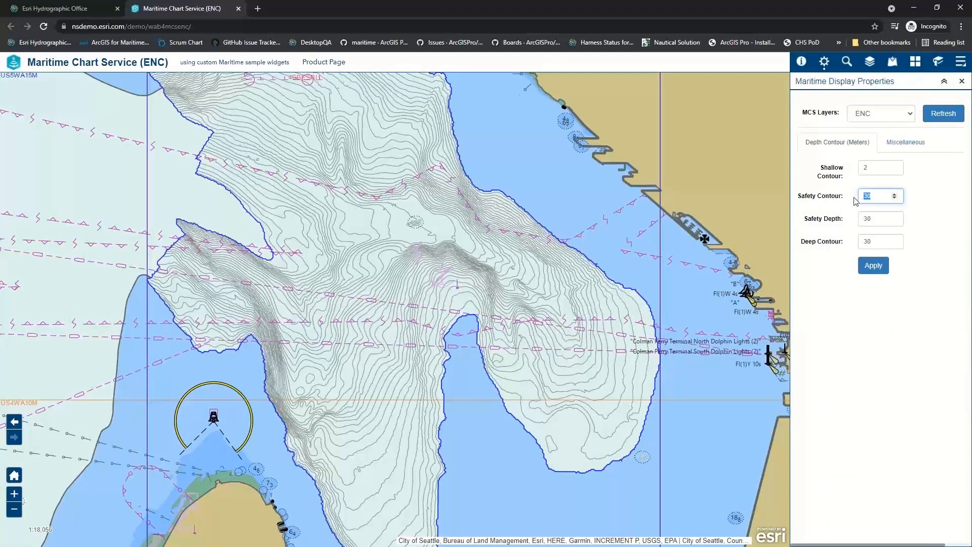
{"action": "type", "text": "7"}
{"action": "type", "text": "80"}
{"action": "left_click", "coordinate": [874, 266]}
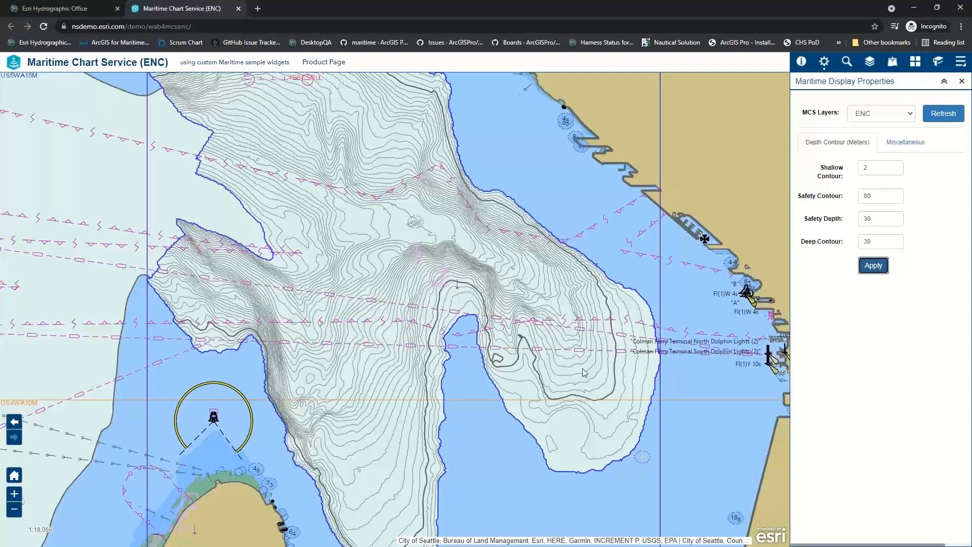
- Search ArcGIS Online for "BAG hillshade" and add the Bathymetric Attributed Grid (BAG) Shaded Relief Visualization (tiled) map service
{"action": "scroll", "coordinate": [150, 221], "scroll_direction": "up", "scroll_amount": 2}
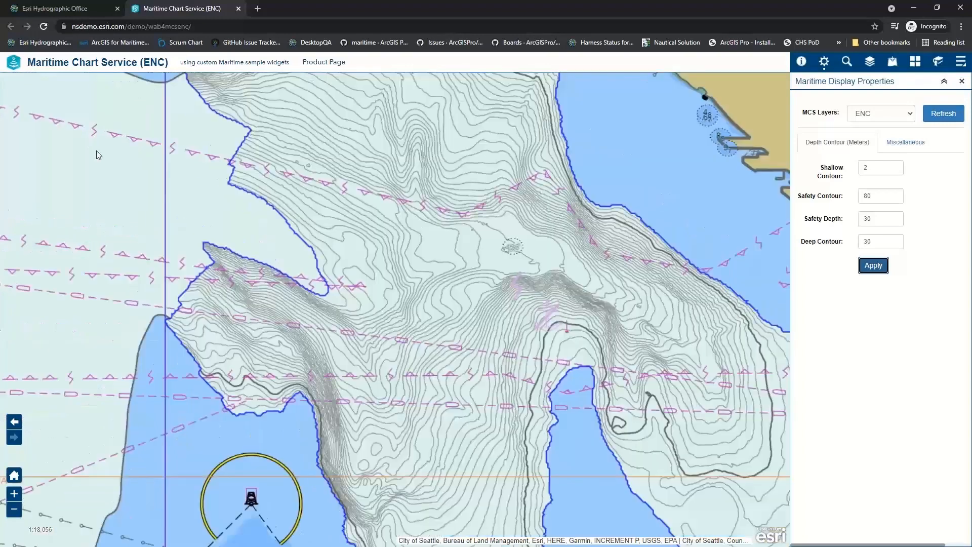
{"action": "scroll", "coordinate": [150, 220], "scroll_direction": "down", "scroll_amount": 2}
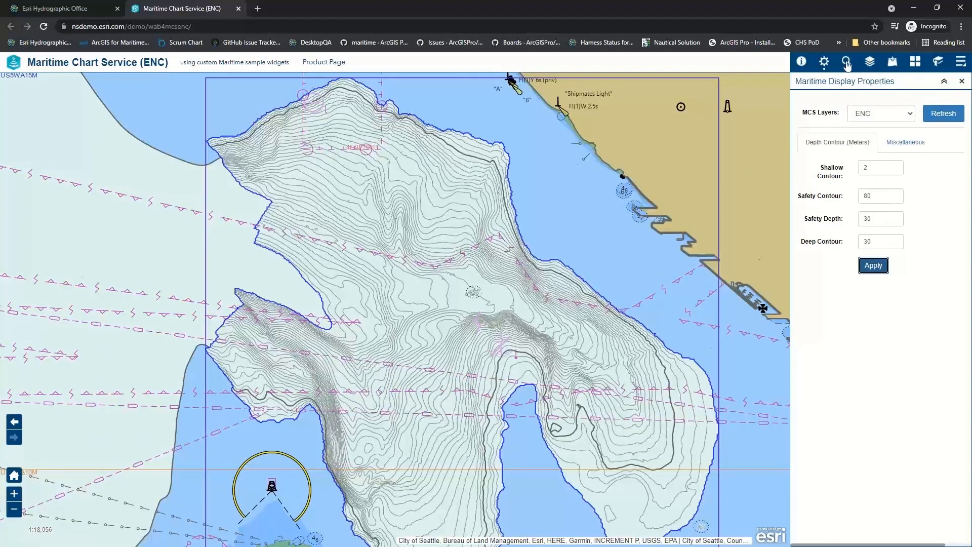
{"action": "left_click", "coordinate": [892, 63]}
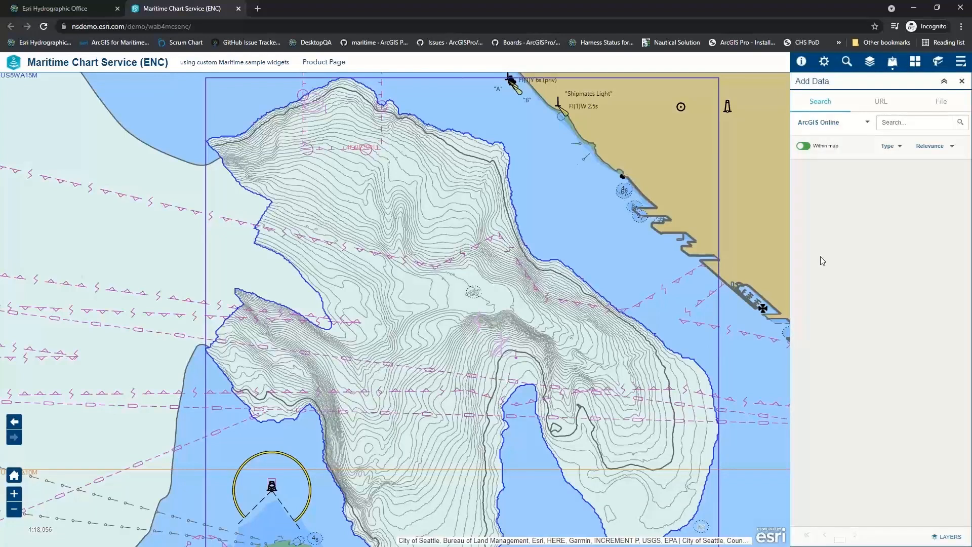
{"action": "left_click", "coordinate": [910, 124]}
{"action": "type", "text": "BAG hills"}
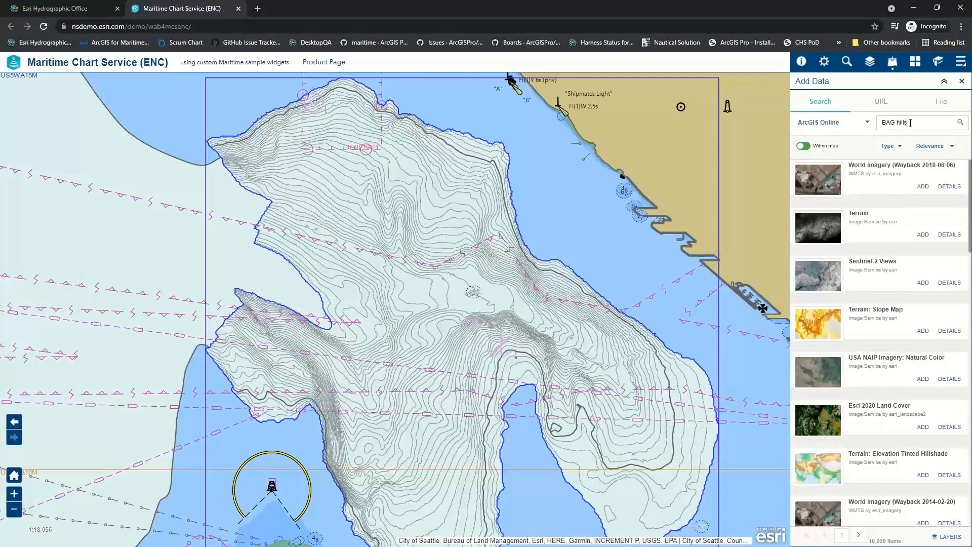
{"action": "type", "text": "hade"}
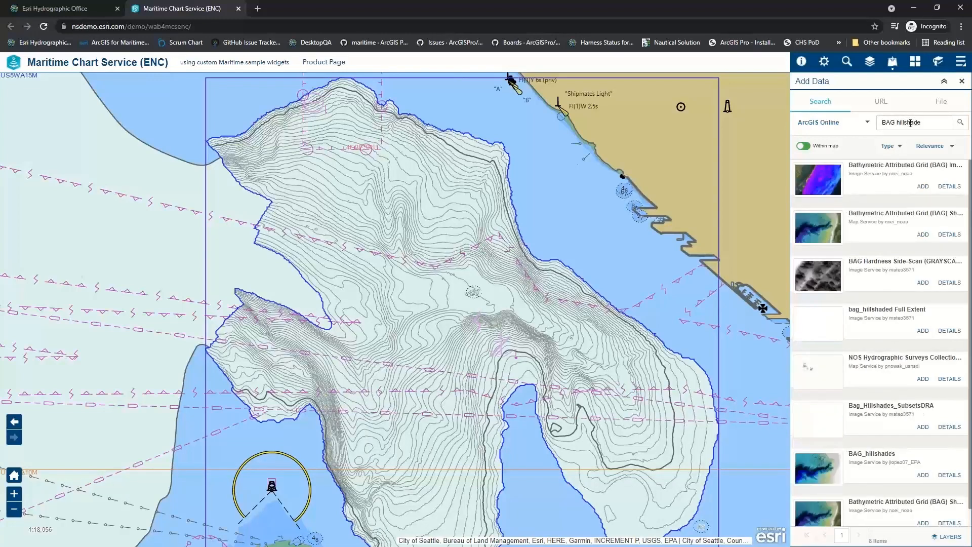
{"action": "left_click", "coordinate": [924, 235]}
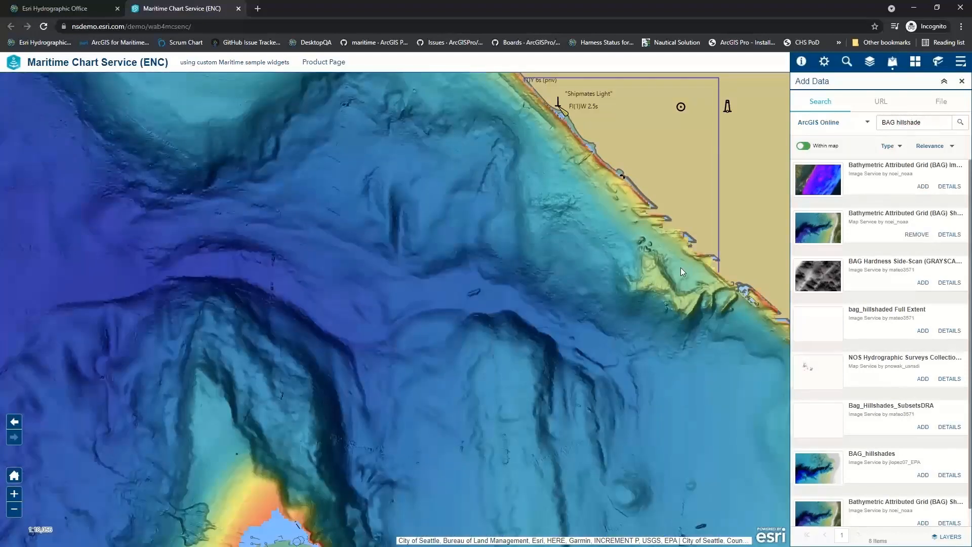
- Move the ENC layer above the BAG shaded relief layer in the layer order
{"action": "left_click", "coordinate": [870, 61]}
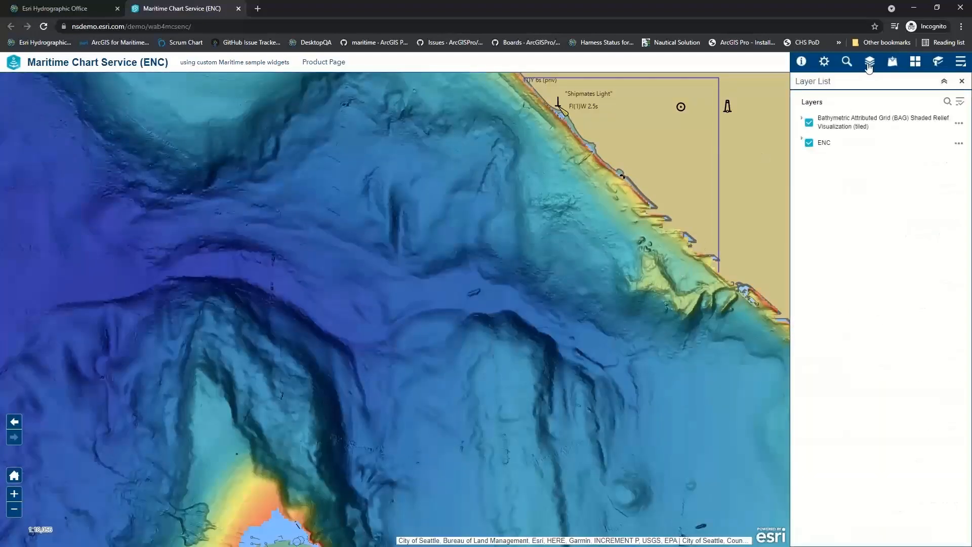
{"action": "left_click", "coordinate": [959, 144]}
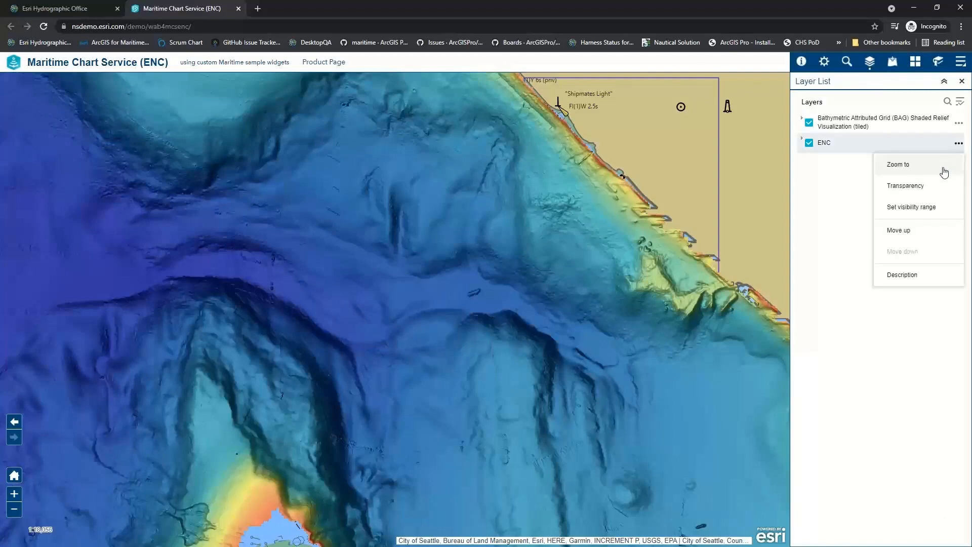
{"action": "left_click", "coordinate": [923, 229]}
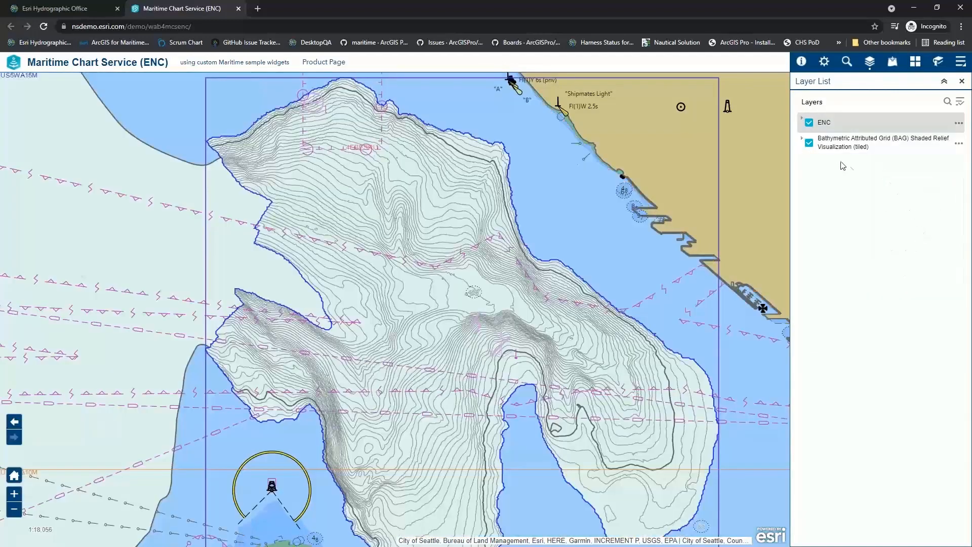
- Set the ENC layer's transparency to about 60% and hide its natural and man-made features, port features sublayer
{"action": "left_click", "coordinate": [957, 123]}
{"action": "left_click", "coordinate": [915, 168]}
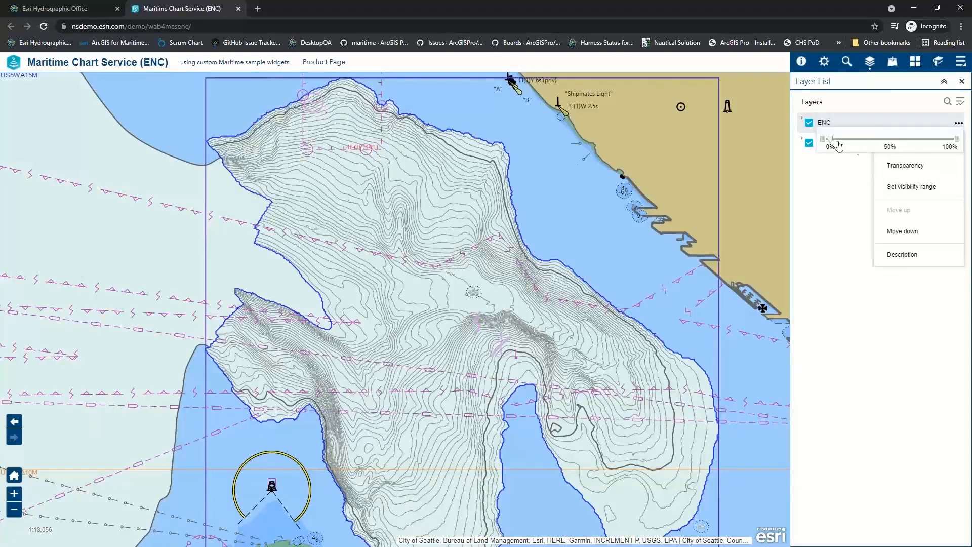
{"action": "left_click_drag", "start_coordinate": [831, 140], "coordinate": [903, 142]}
{"action": "left_click", "coordinate": [867, 318]}
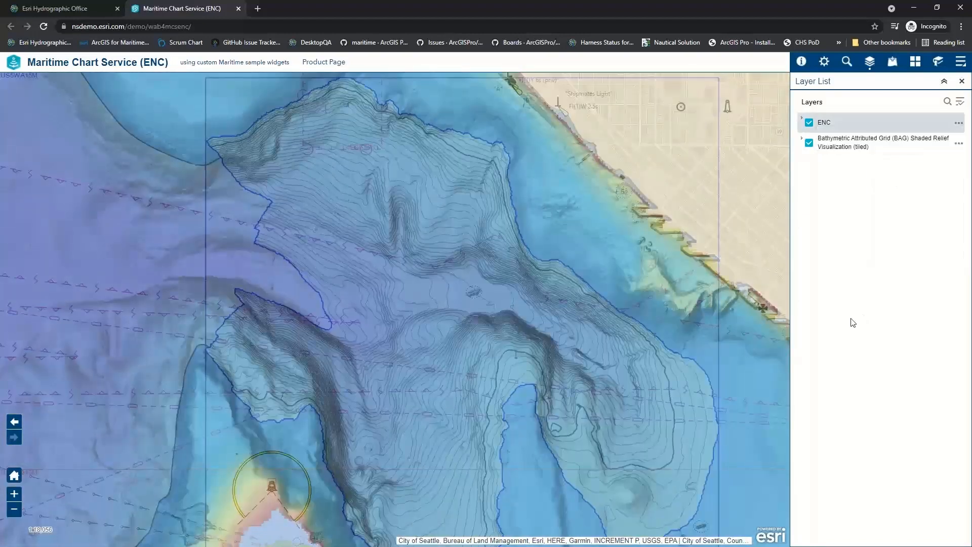
{"action": "left_click", "coordinate": [803, 120]}
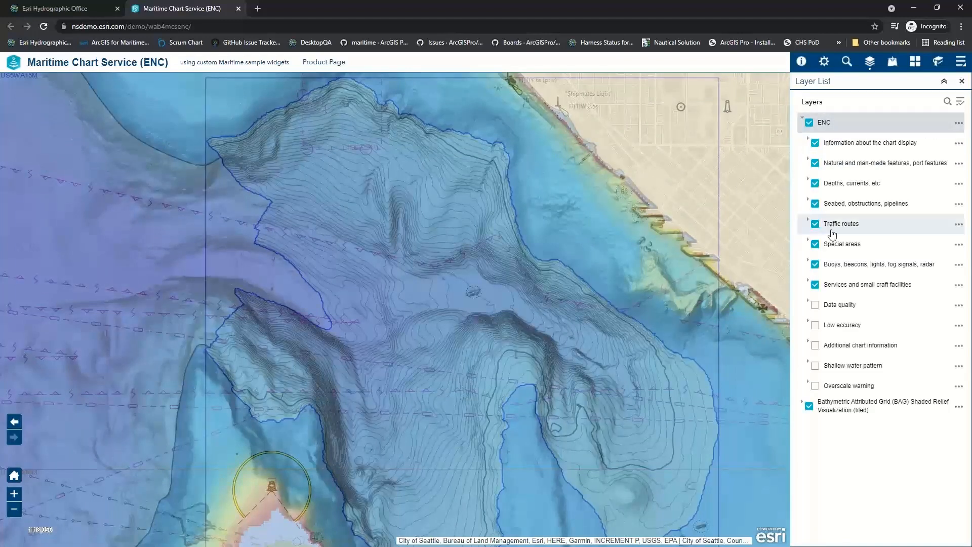
{"action": "left_click", "coordinate": [815, 163]}
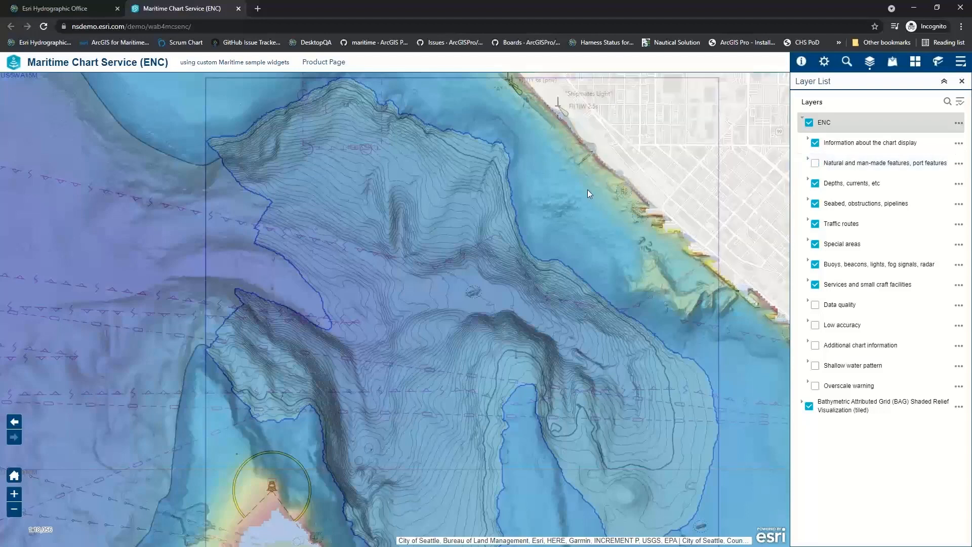
- Open the basemap gallery, cancel the ArcGIS Online sign-in request and choose a different basemap for the map
{"action": "left_click", "coordinate": [920, 63]}
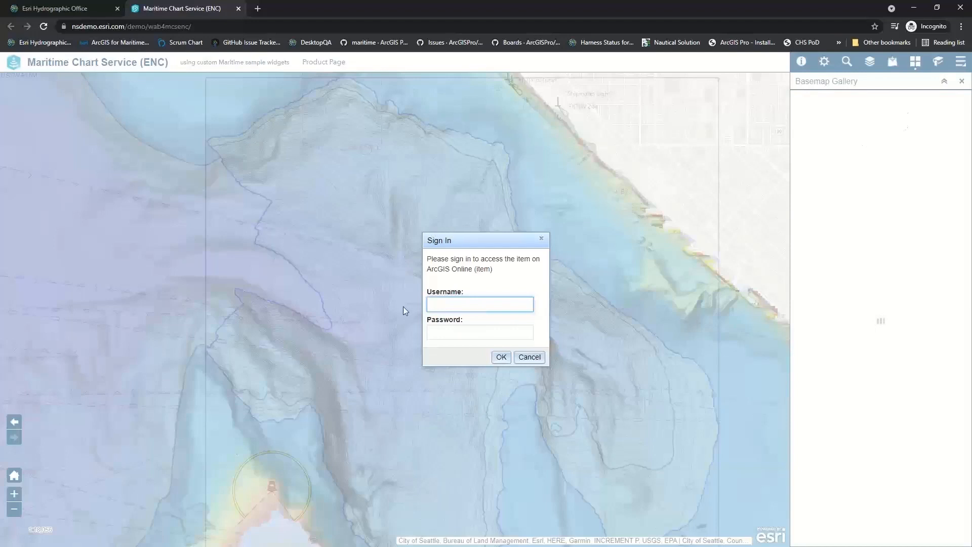
{"action": "left_click", "coordinate": [532, 359]}
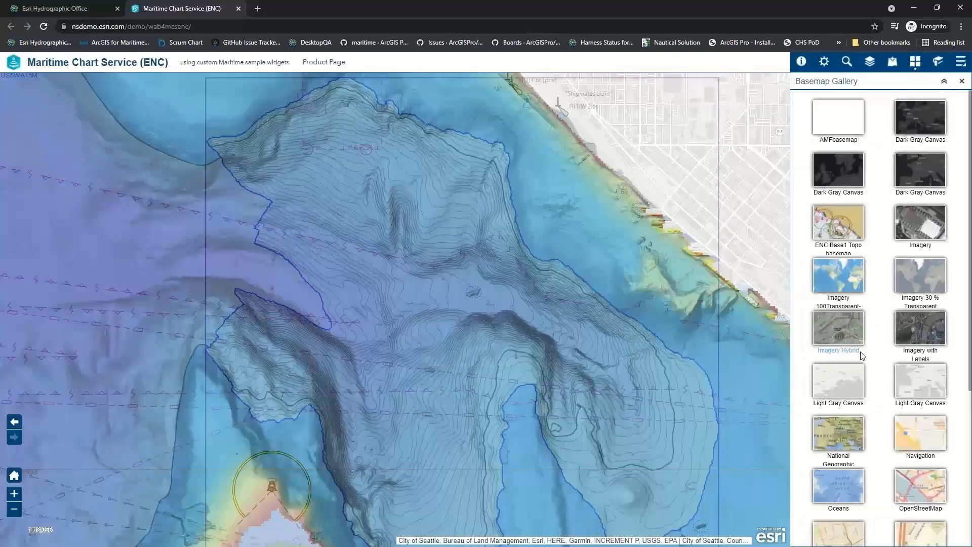
{"action": "scroll", "coordinate": [840, 456], "scroll_direction": "down", "scroll_amount": 5}
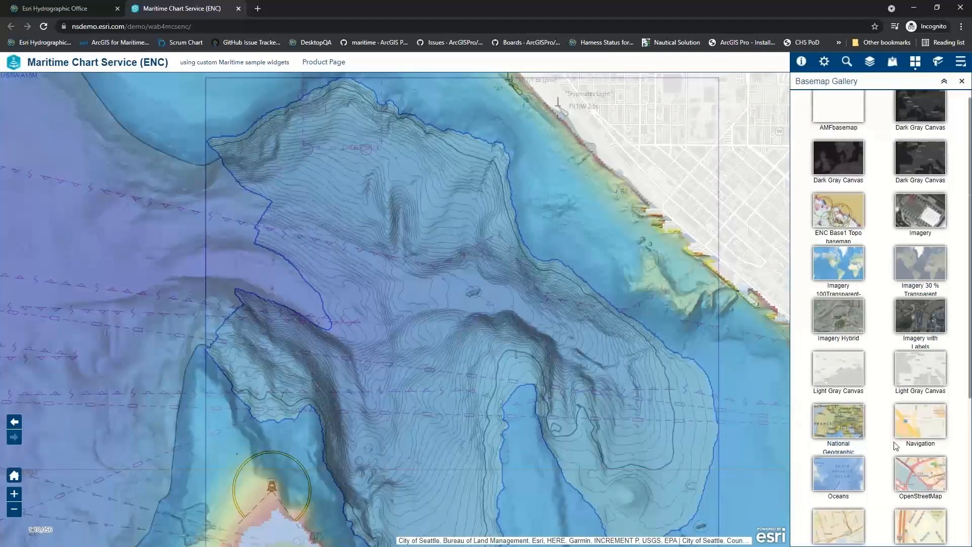
{"action": "left_click", "coordinate": [915, 460]}
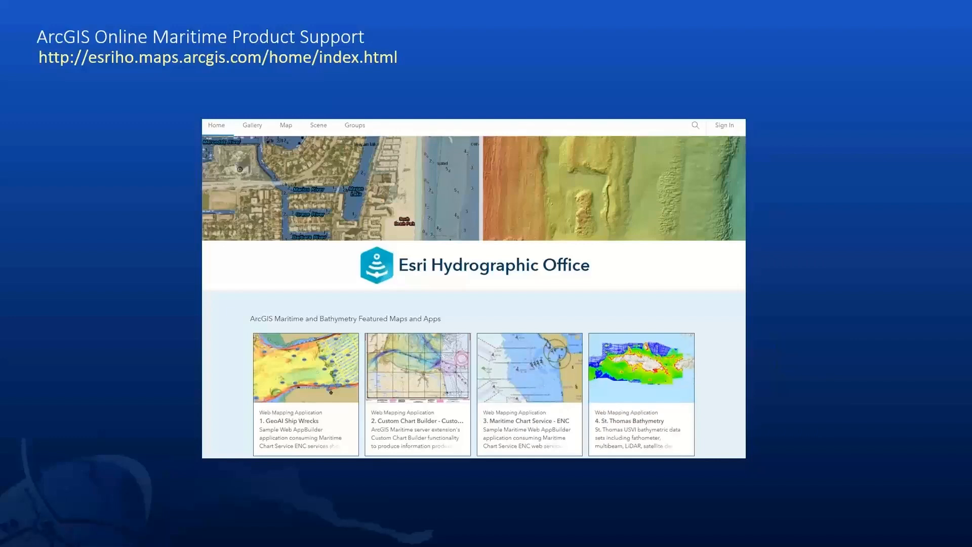
{"action": "key", "text": "Right"}
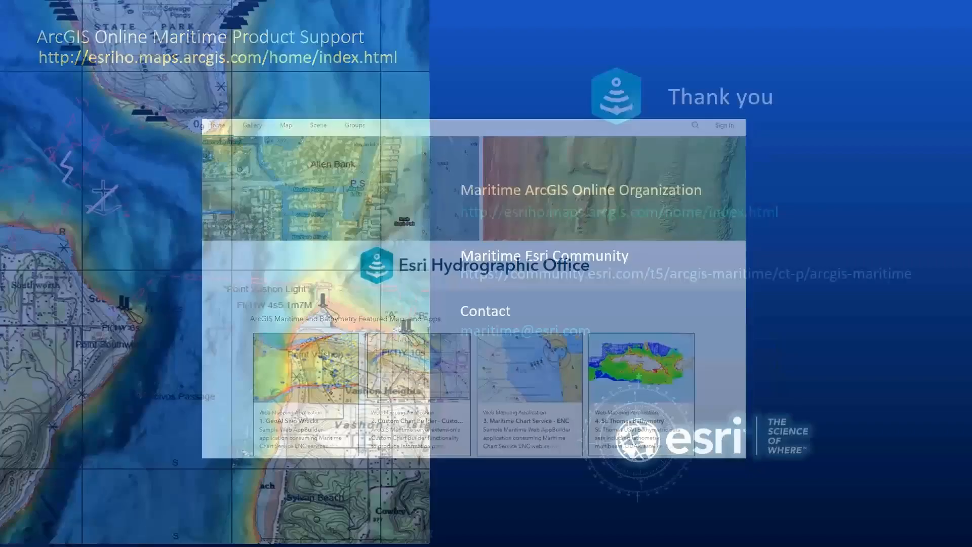